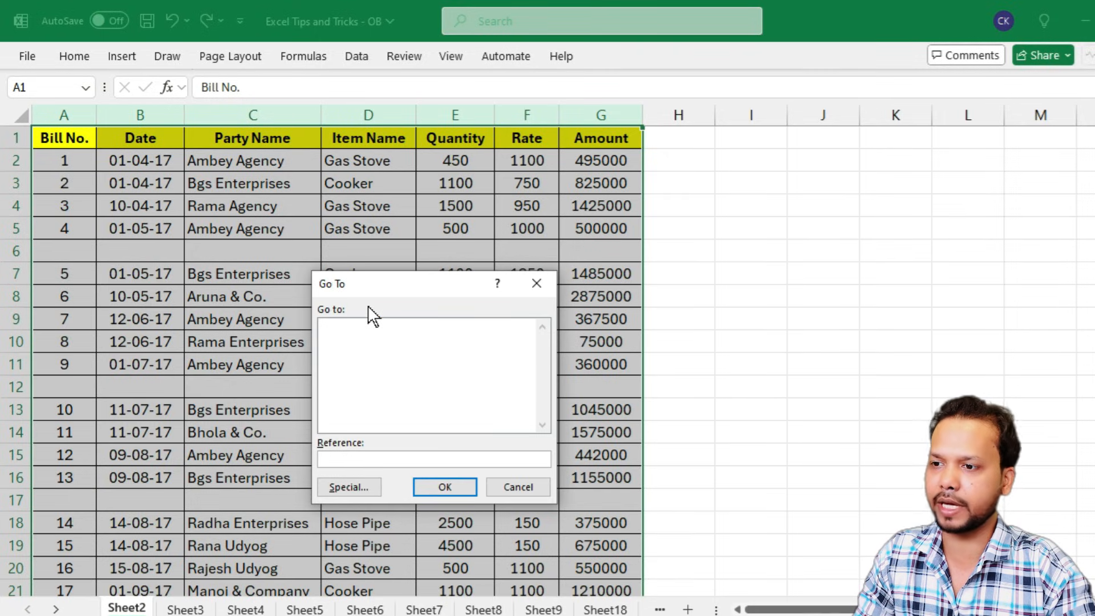
# Select the blank cells in the billing table with Go To Special and delete their entire rows
pyautogui.click(357, 486)
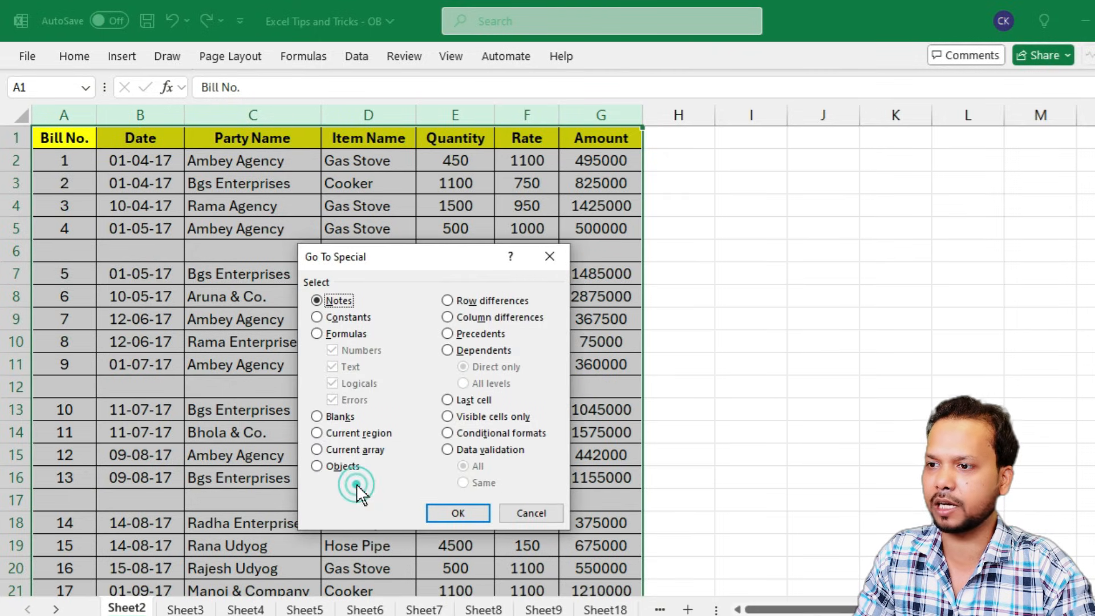
pyautogui.click(346, 415)
pyautogui.click(472, 511)
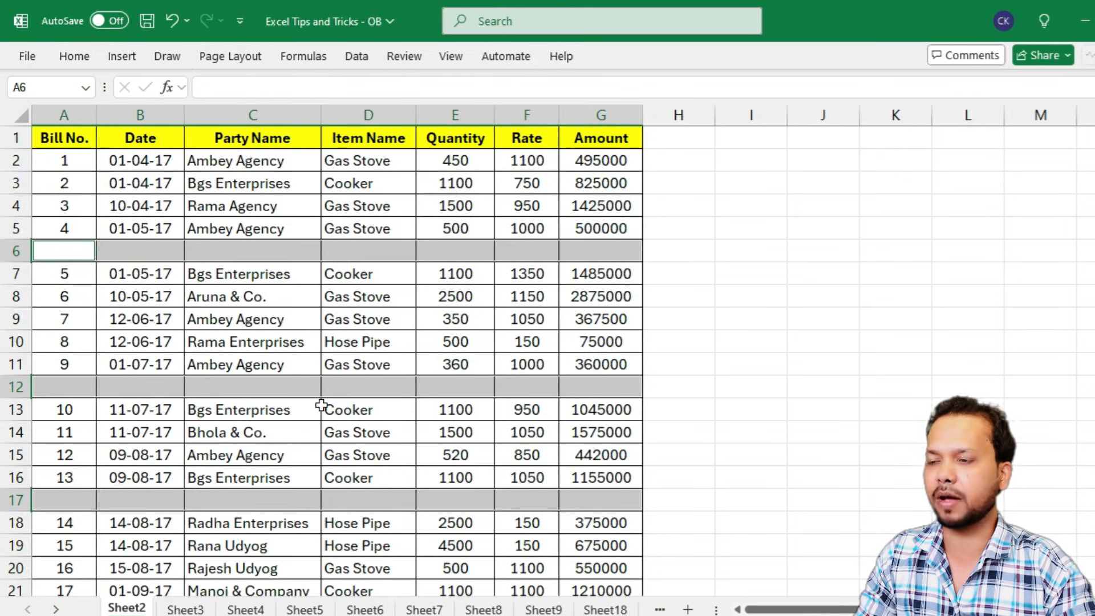
pyautogui.scroll(-9, 322, 451)
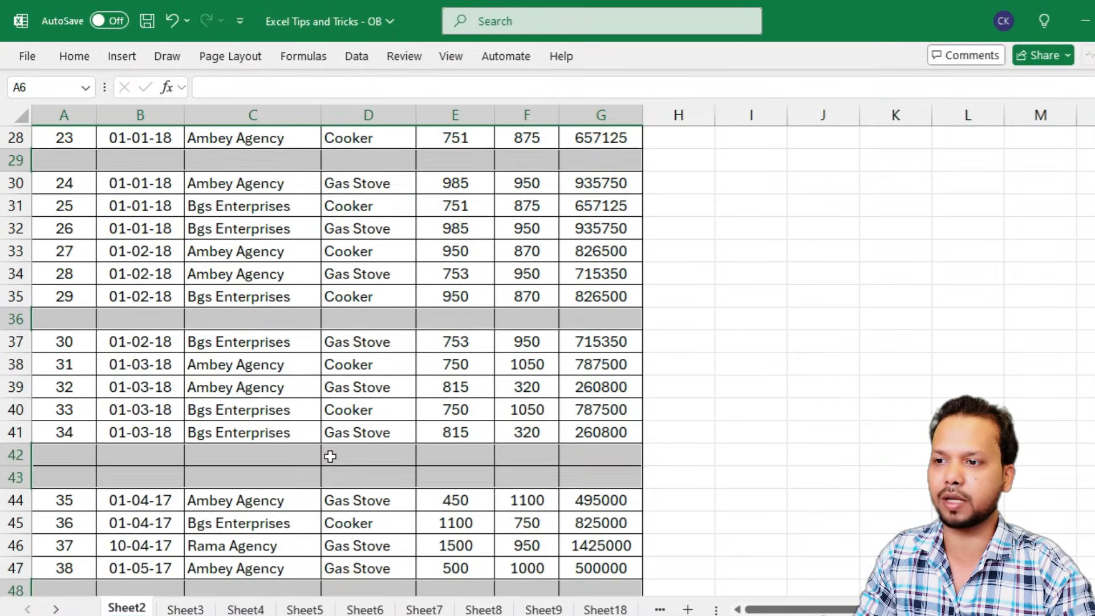
pyautogui.scroll(-5, 330, 456)
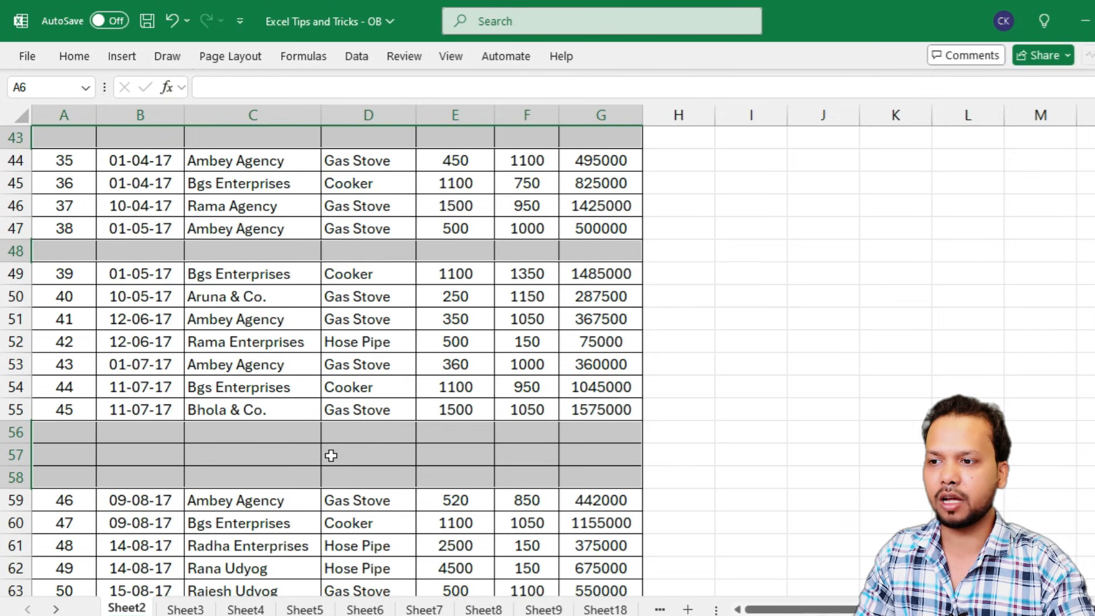
pyautogui.hotkey('ctrl', '-')
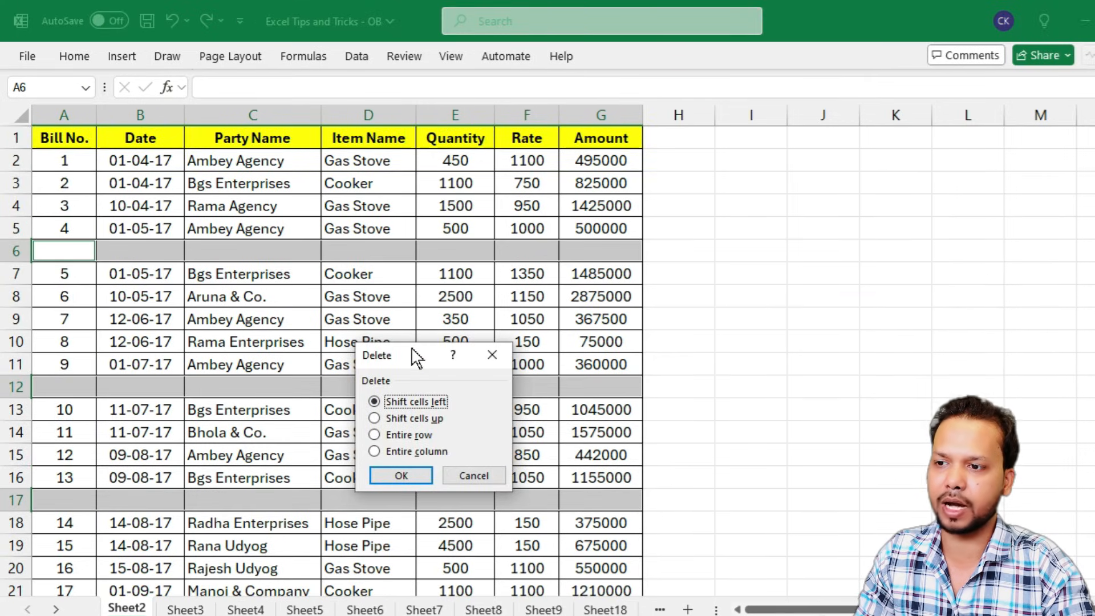
pyautogui.click(417, 436)
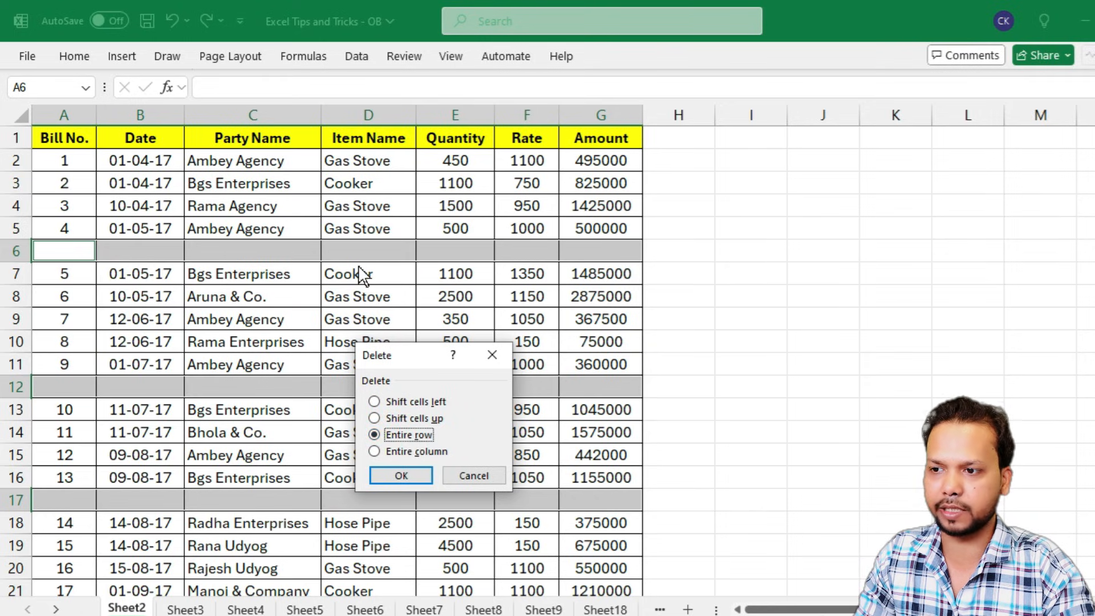
pyautogui.click(416, 474)
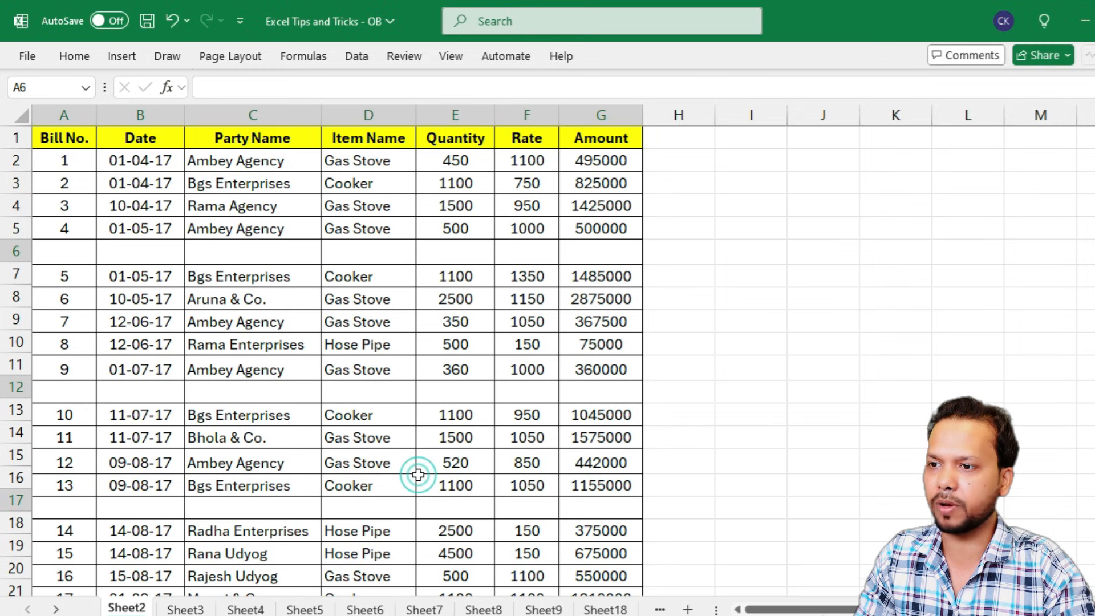
pyautogui.click(268, 383)
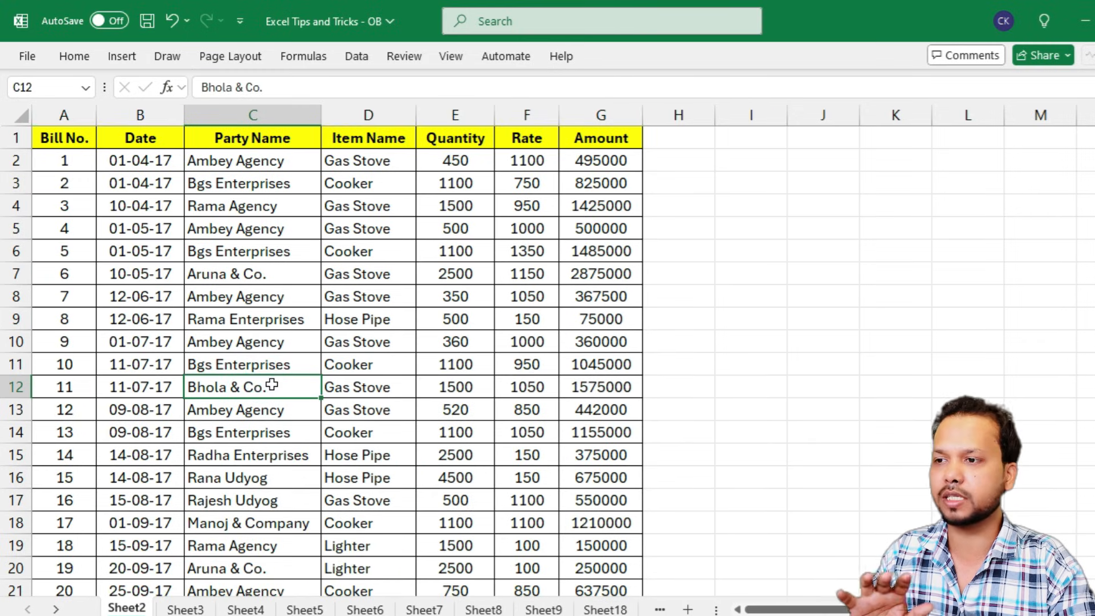
pyautogui.scroll(-11, 274, 394)
pyautogui.scroll(-13, 284, 423)
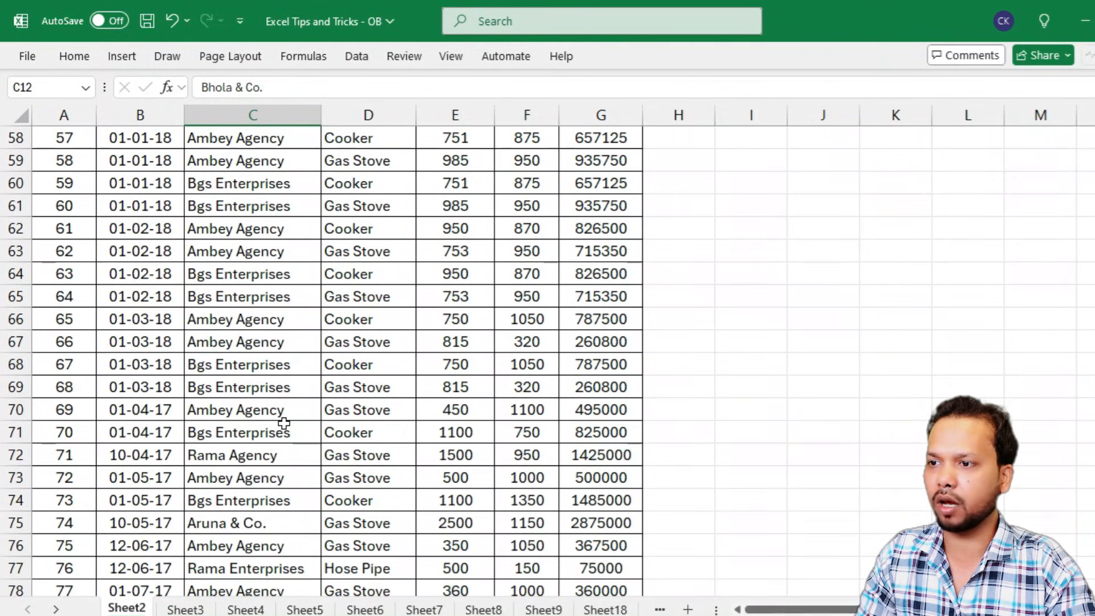
pyautogui.scroll(-6, 283, 422)
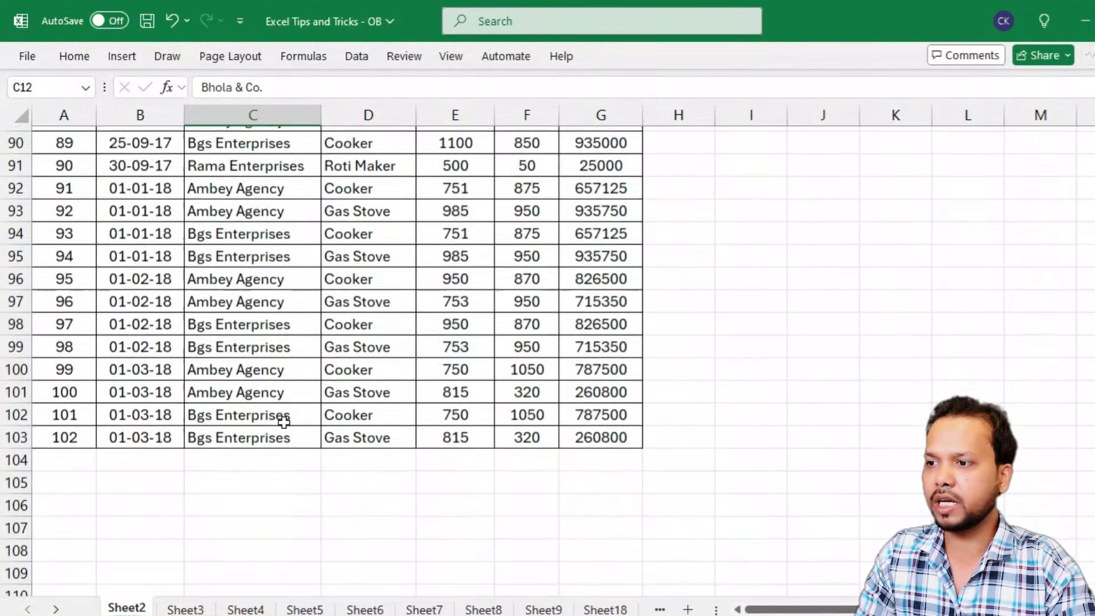
pyautogui.scroll(3, 310, 354)
pyautogui.scroll(1, 310, 354)
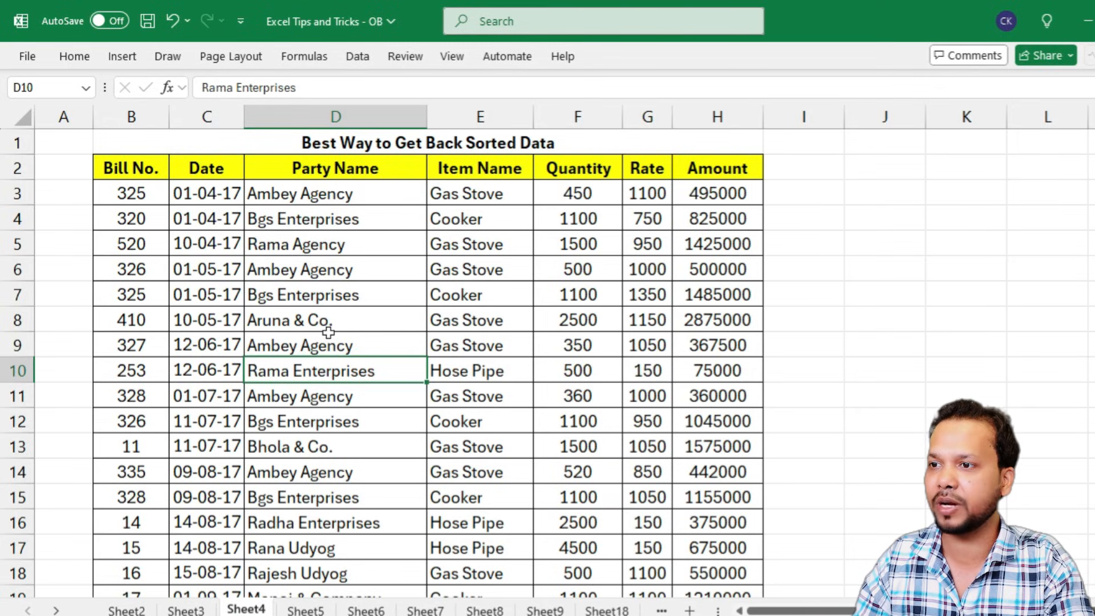
# Add the heading S.No in A2 beside Bill No. and enter 1 in A3 and 2 in A4
pyautogui.click(73, 173)
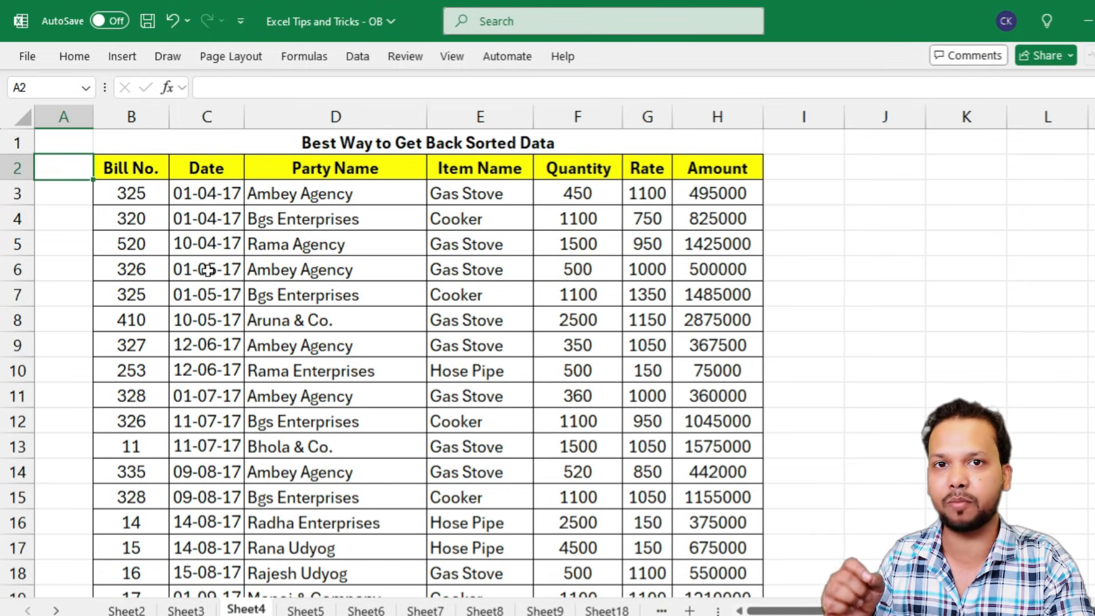
pyautogui.write('S.No')
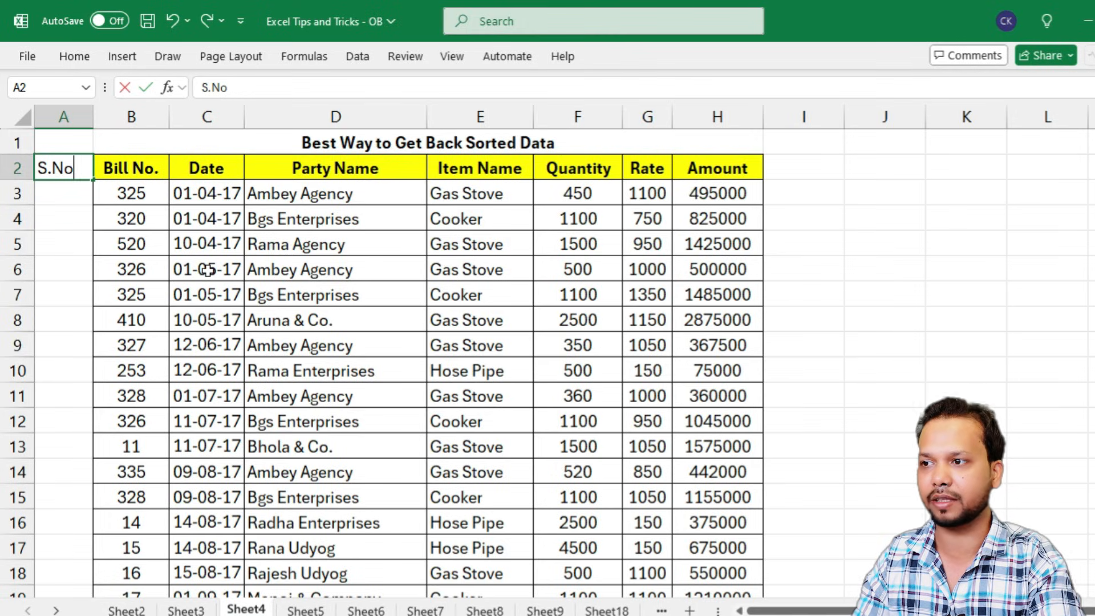
pyautogui.press('Return')
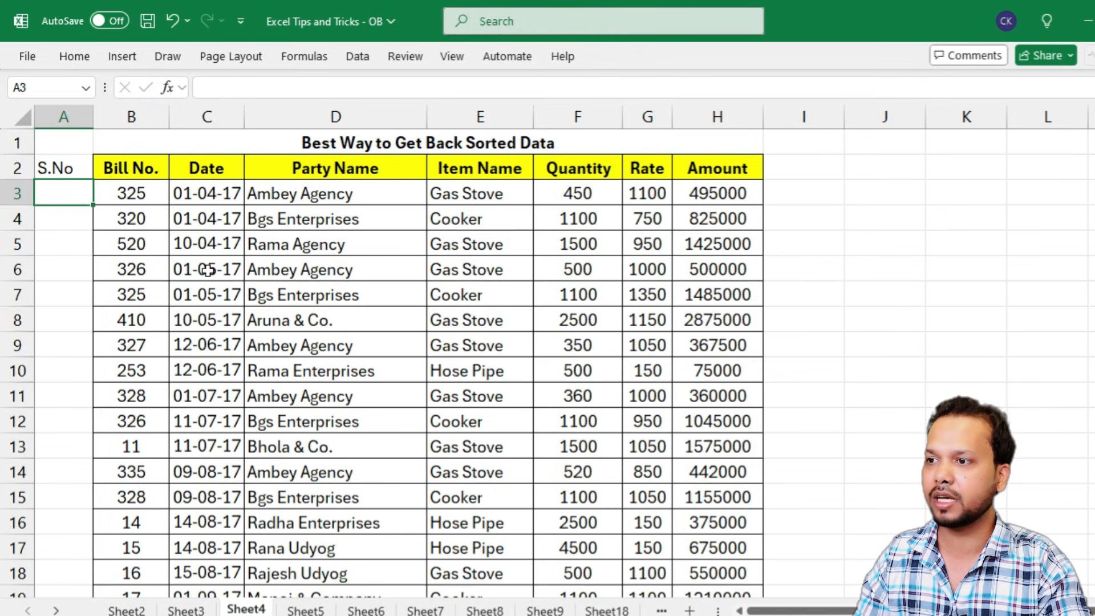
pyautogui.write('1')
pyautogui.press('Return')
pyautogui.write('2')
pyautogui.press('Return')
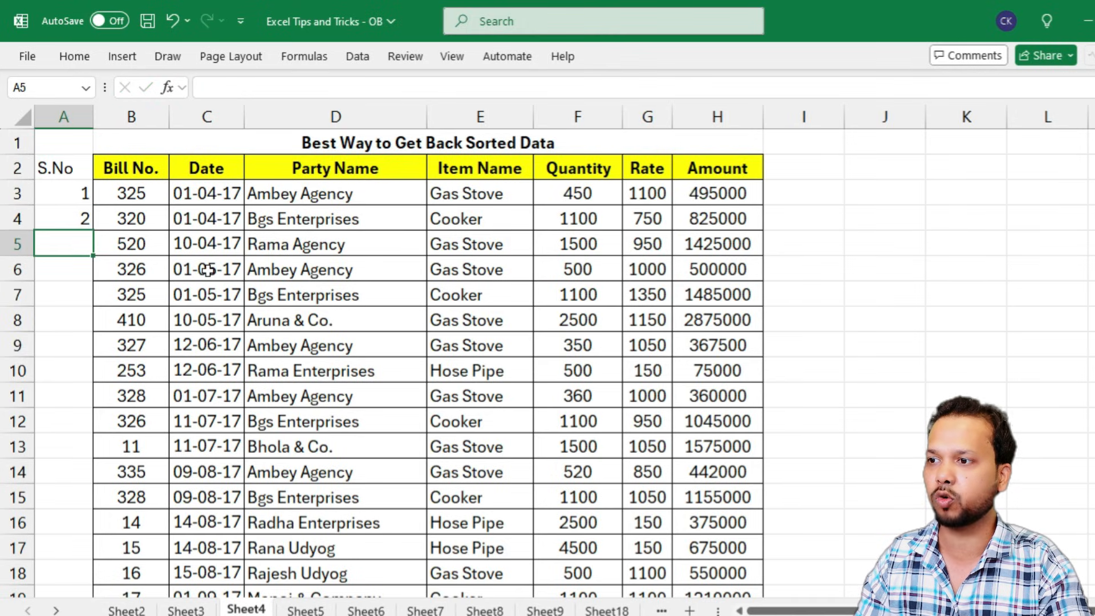
# Fill the serial numbers from A3:A4 down column A to the last row of the table
pyautogui.moveTo(57, 184); pyautogui.dragTo(66, 231)
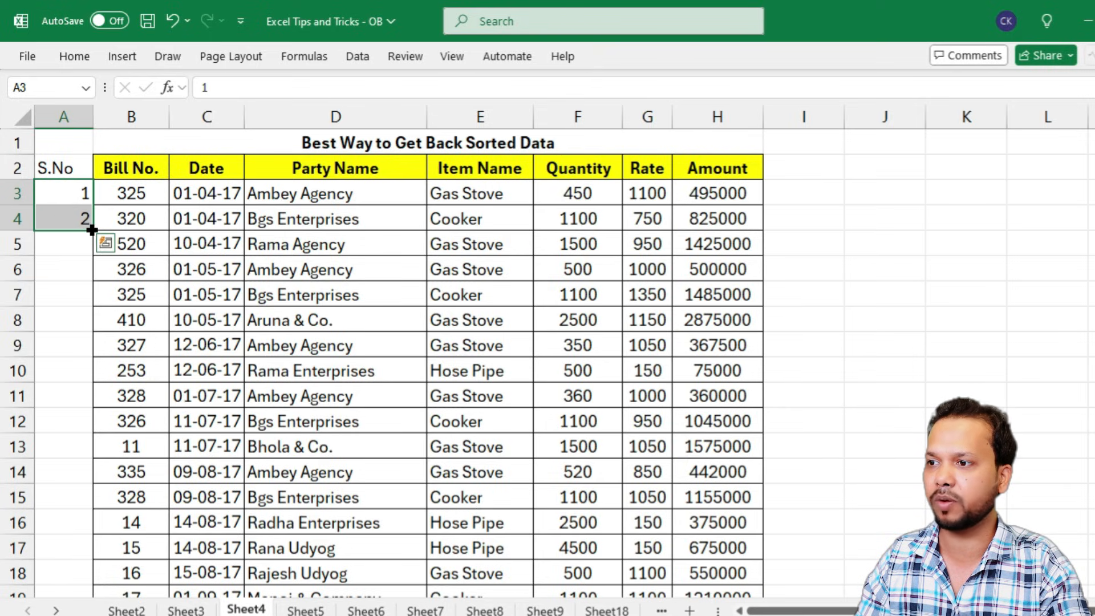
pyautogui.doubleClick(91, 230)
pyautogui.scroll(-6, 60, 369)
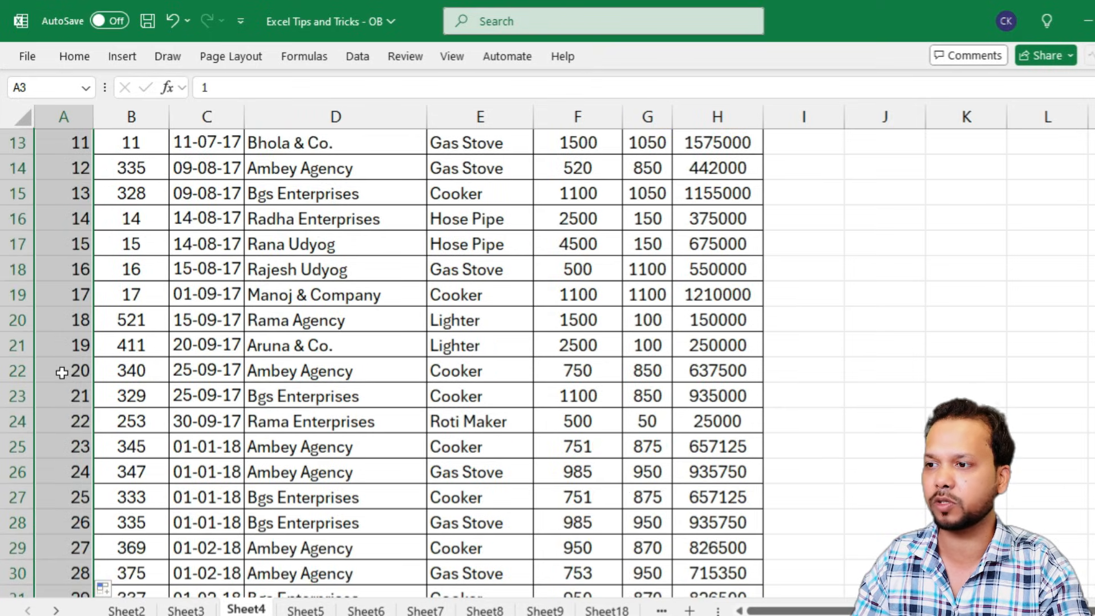
pyautogui.scroll(7, 64, 367)
pyautogui.click(155, 158)
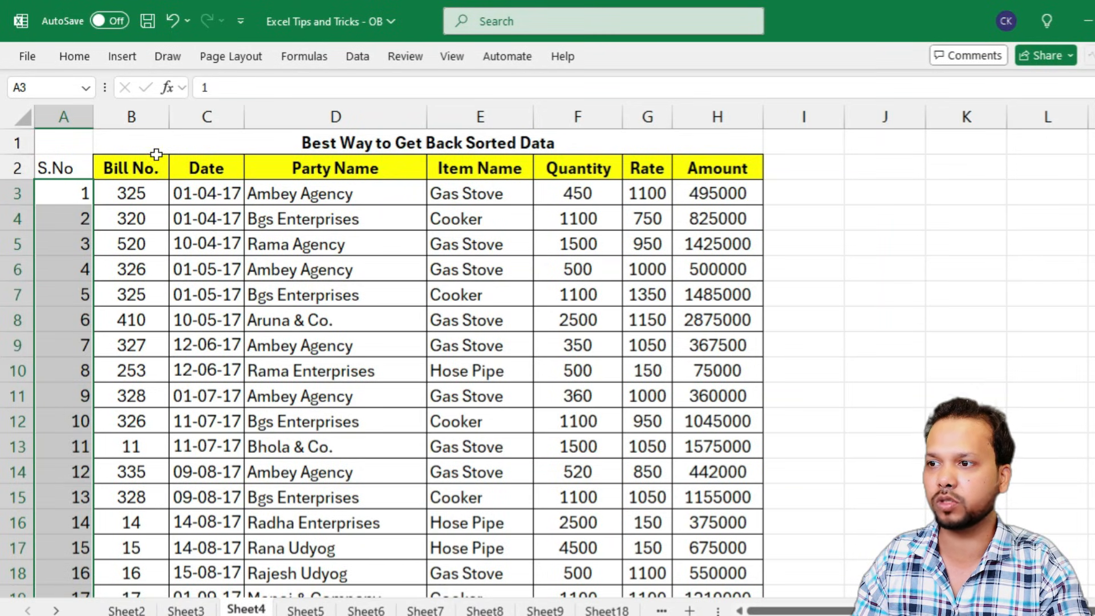
# Toggle filters for the table's header row, leaving them switched on for all columns
pyautogui.click(266, 165)
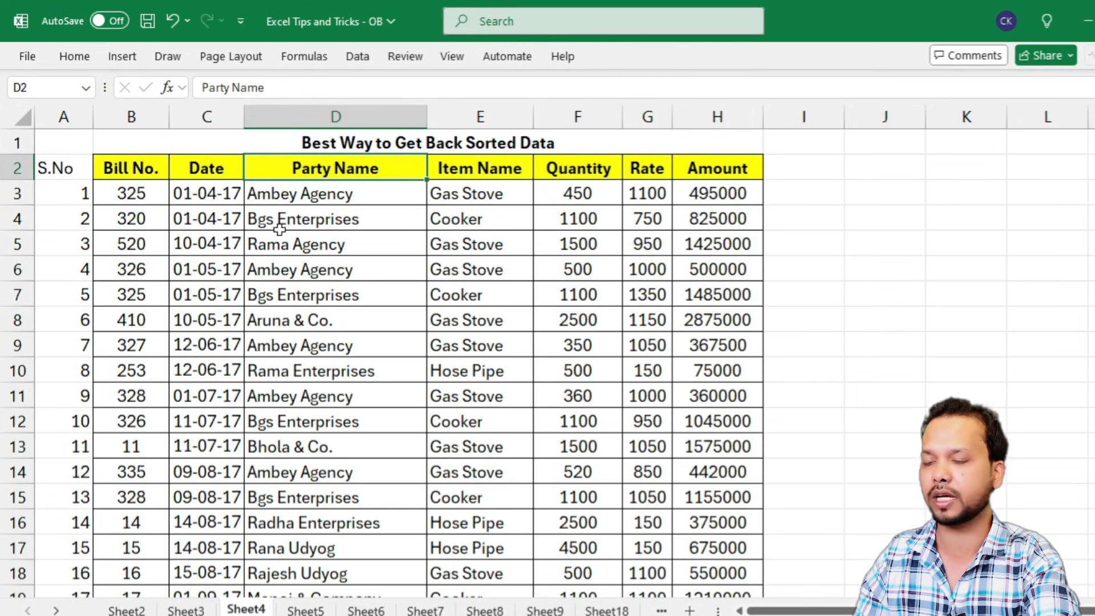
pyautogui.hotkey('ctrl', 'shift', 'l')
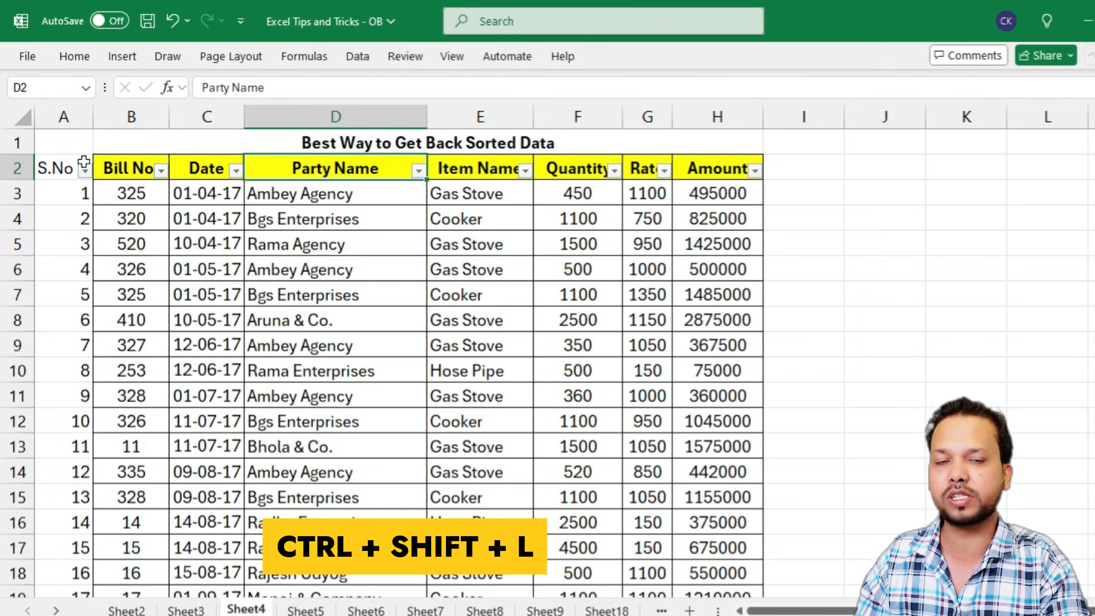
pyautogui.hotkey('ctrl', 'shift', 'l')
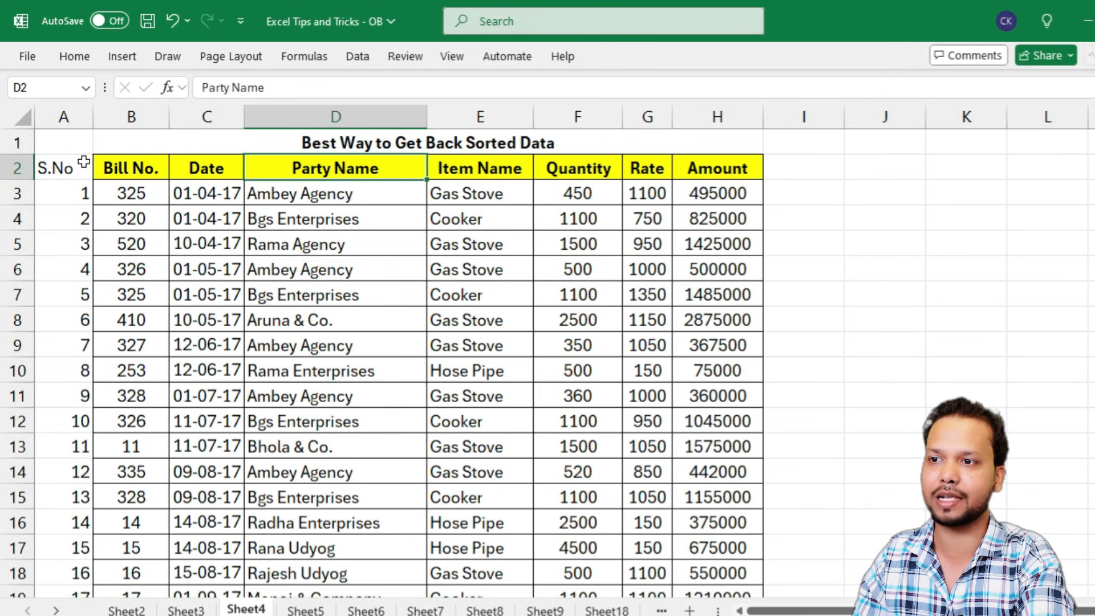
pyautogui.hotkey('ctrl', 'shift', 'l')
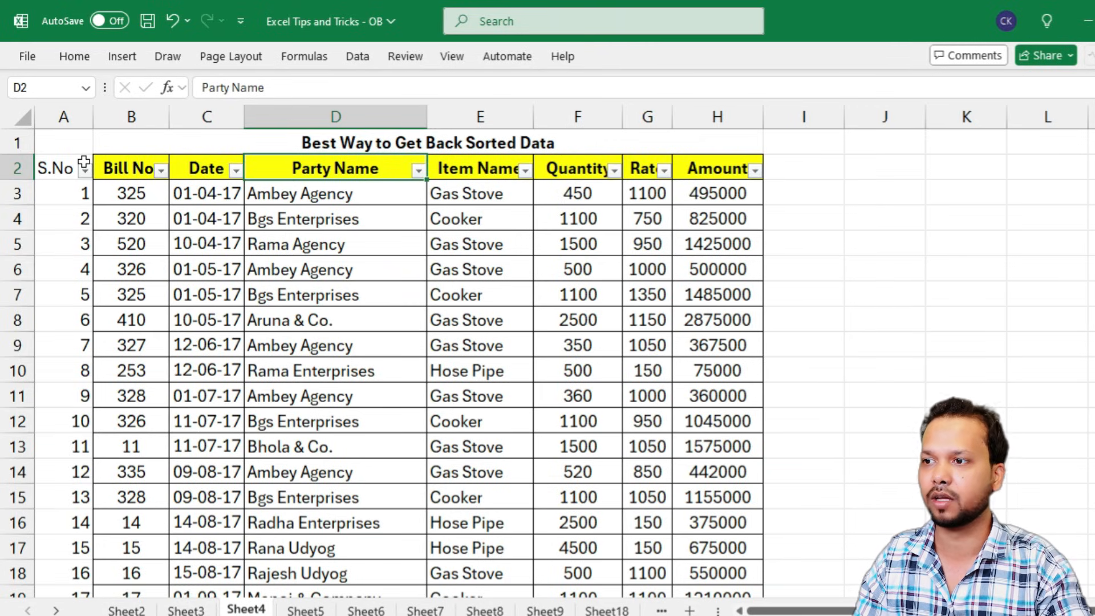
# Sort the table by Party Name from A to Z and by Item Name from A to Z
pyautogui.click(419, 170)
pyautogui.click(297, 192)
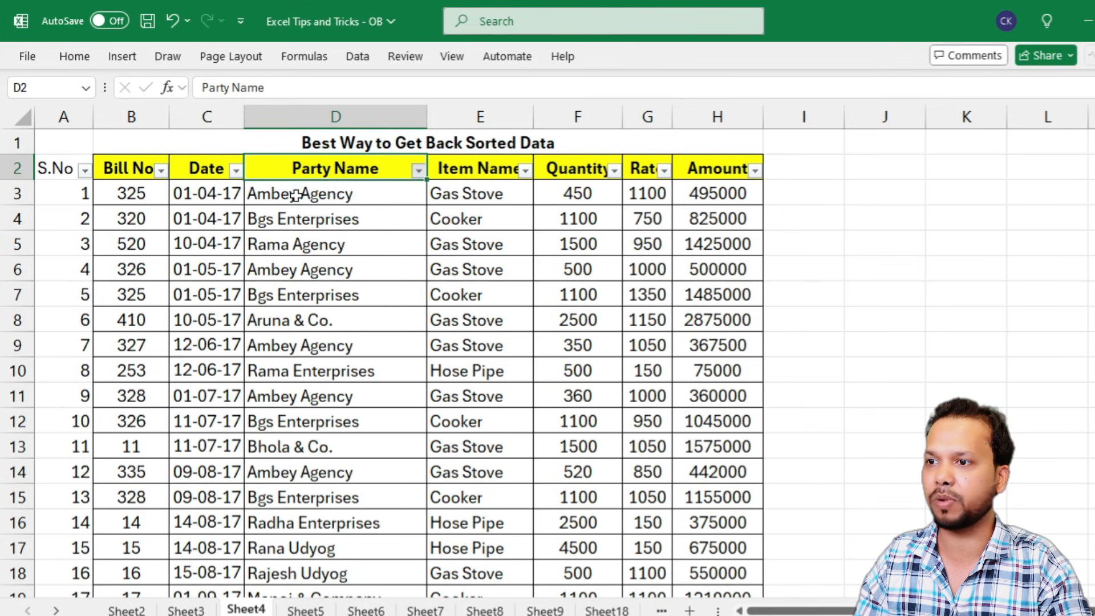
pyautogui.click(524, 170)
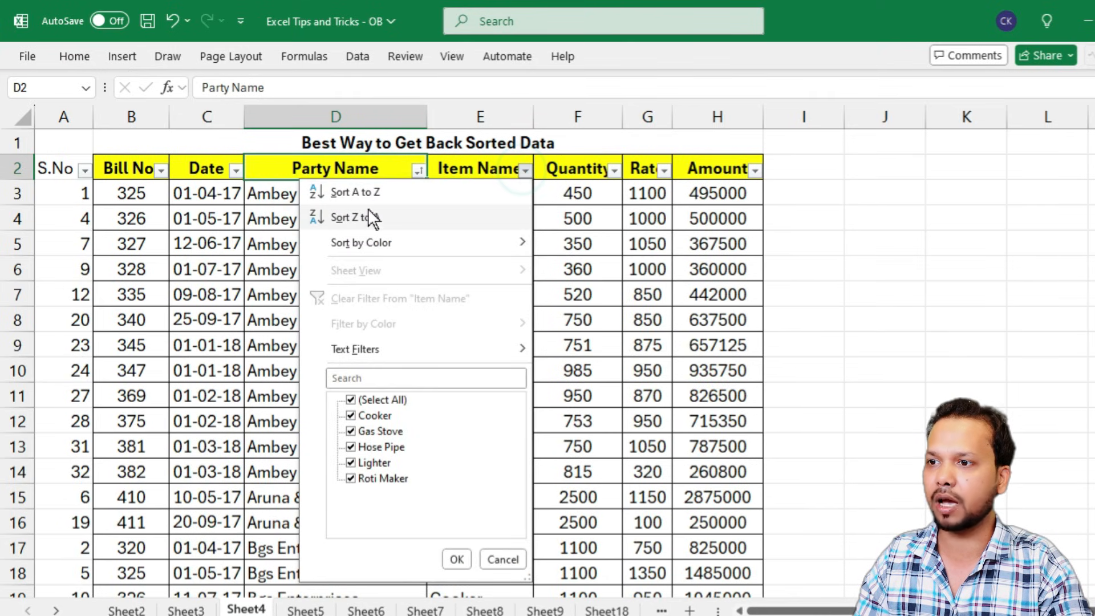
pyautogui.click(368, 192)
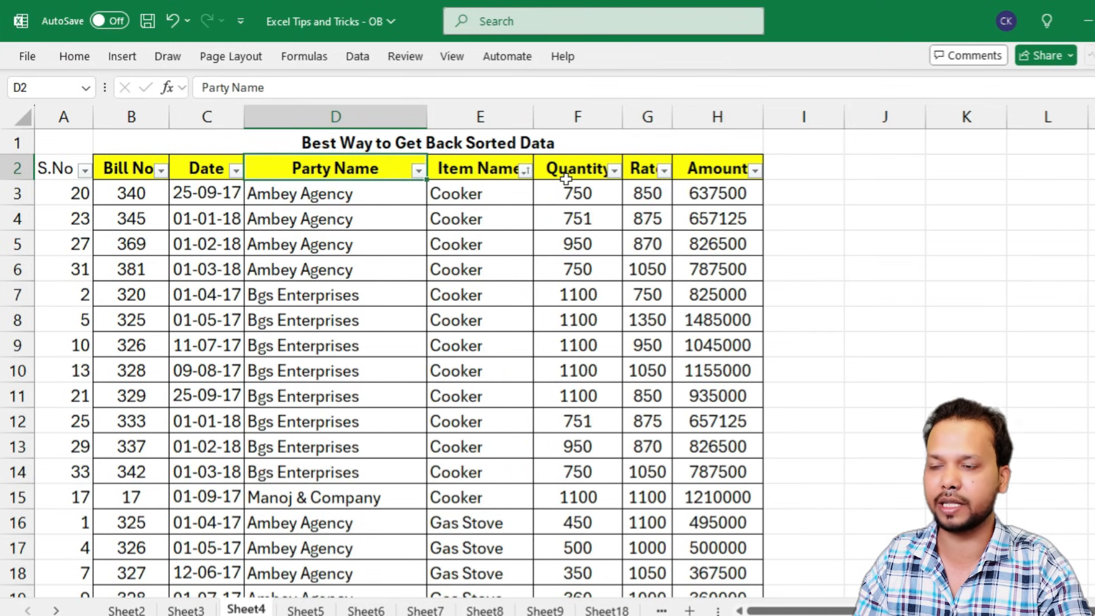
# Sort the table by Amount from smallest to largest
pyautogui.click(755, 170)
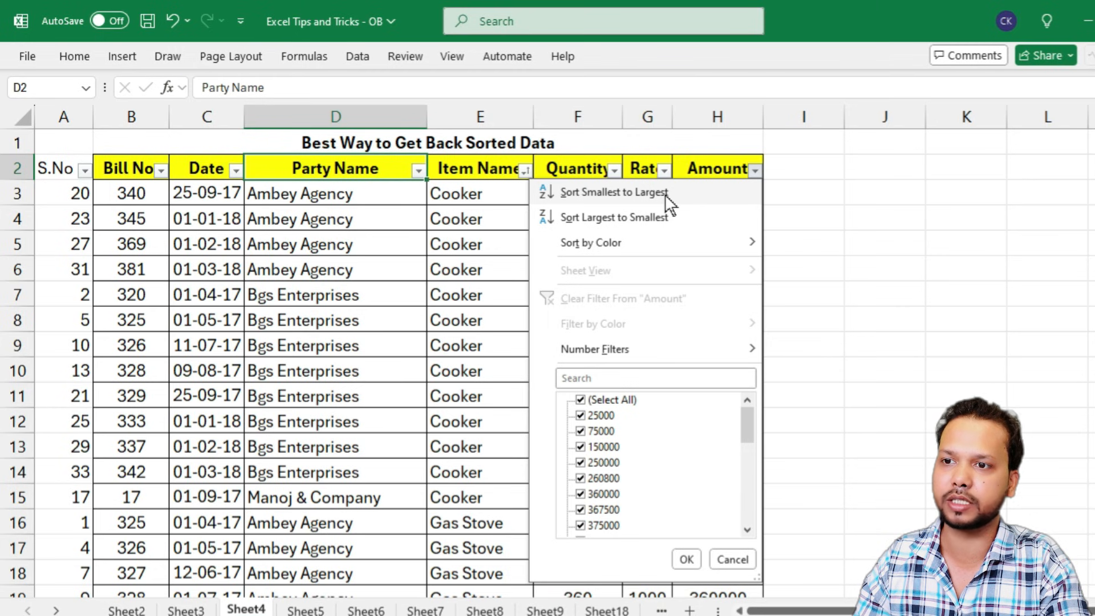
pyautogui.click(613, 193)
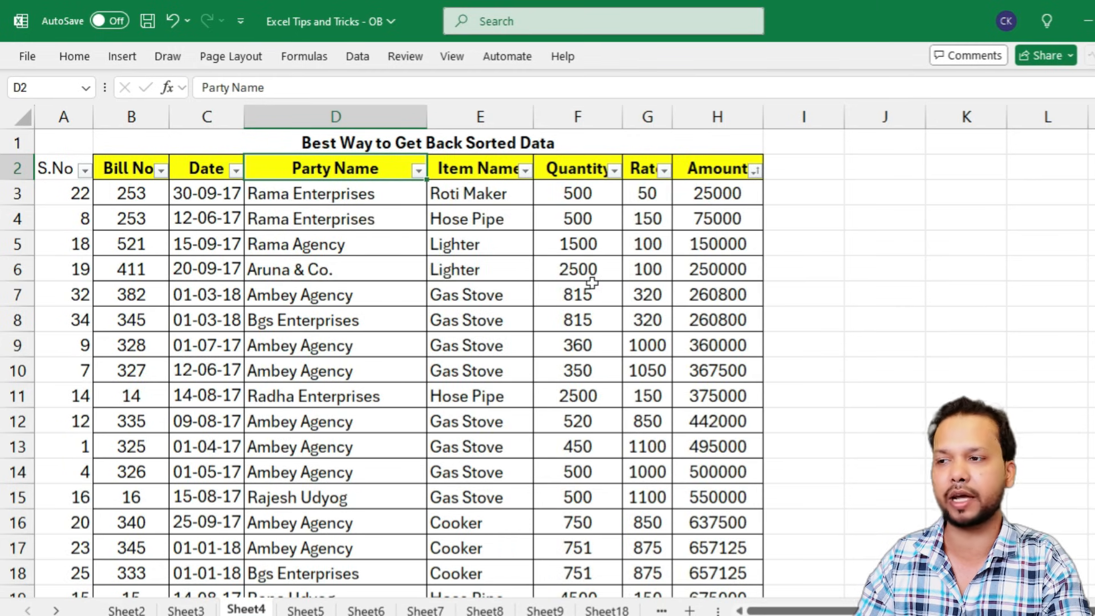
pyautogui.click(272, 270)
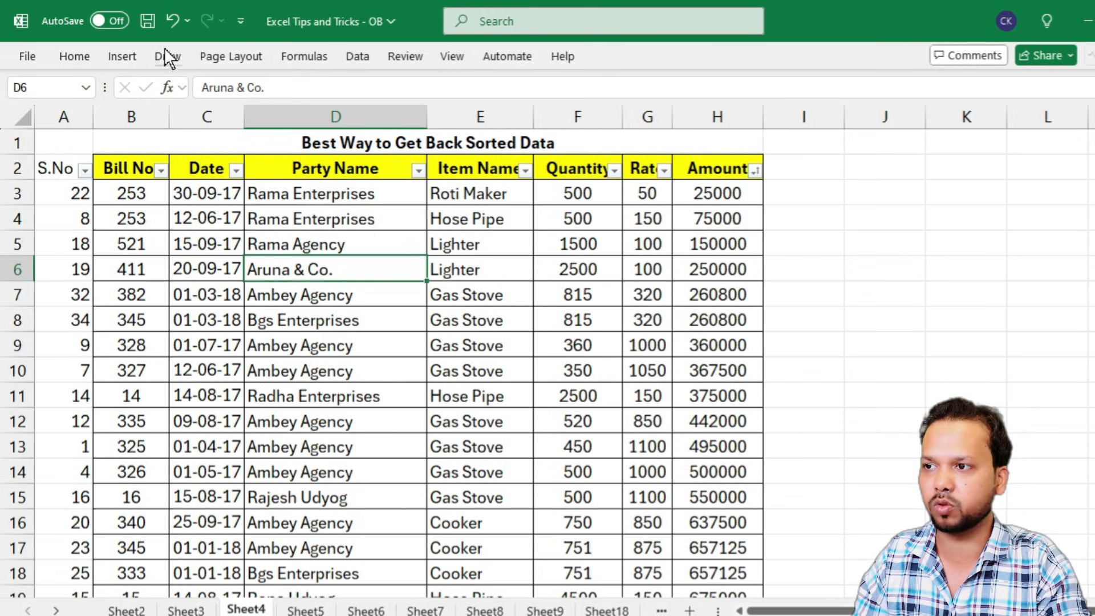
# Save and close the workbook and reopen Excel Tips and Tricks - OB from the EXCEL FILE folder
pyautogui.click(149, 20)
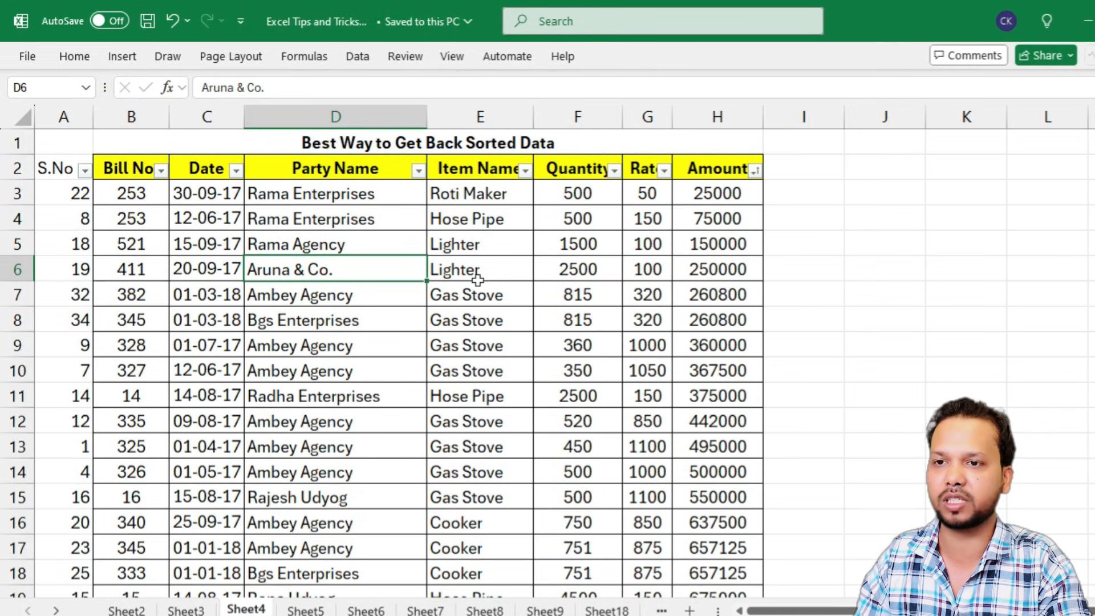
pyautogui.click(1068, 21)
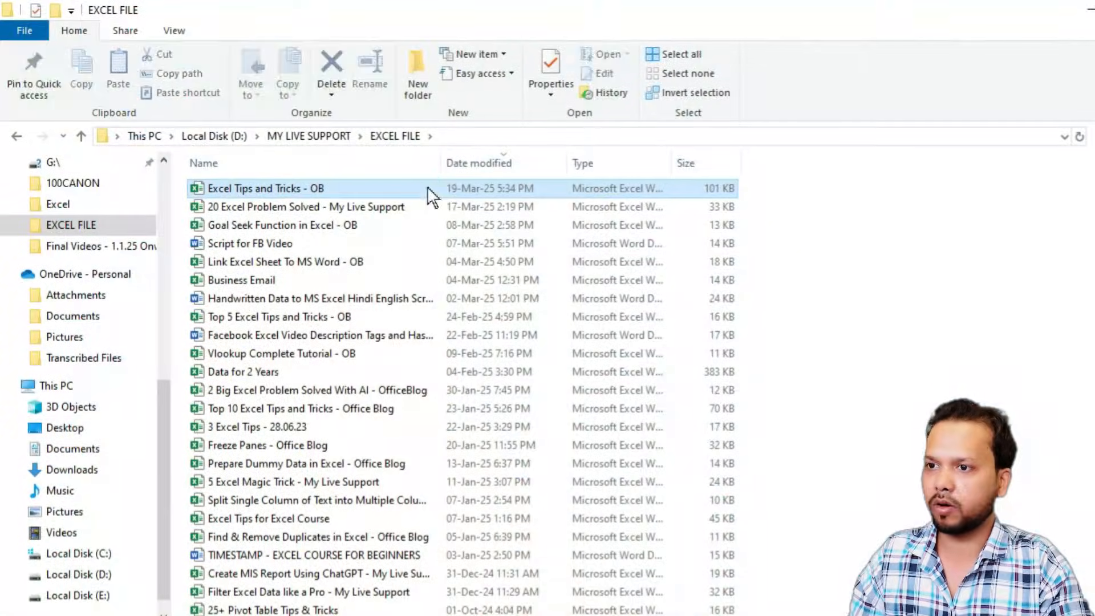
pyautogui.doubleClick(428, 188)
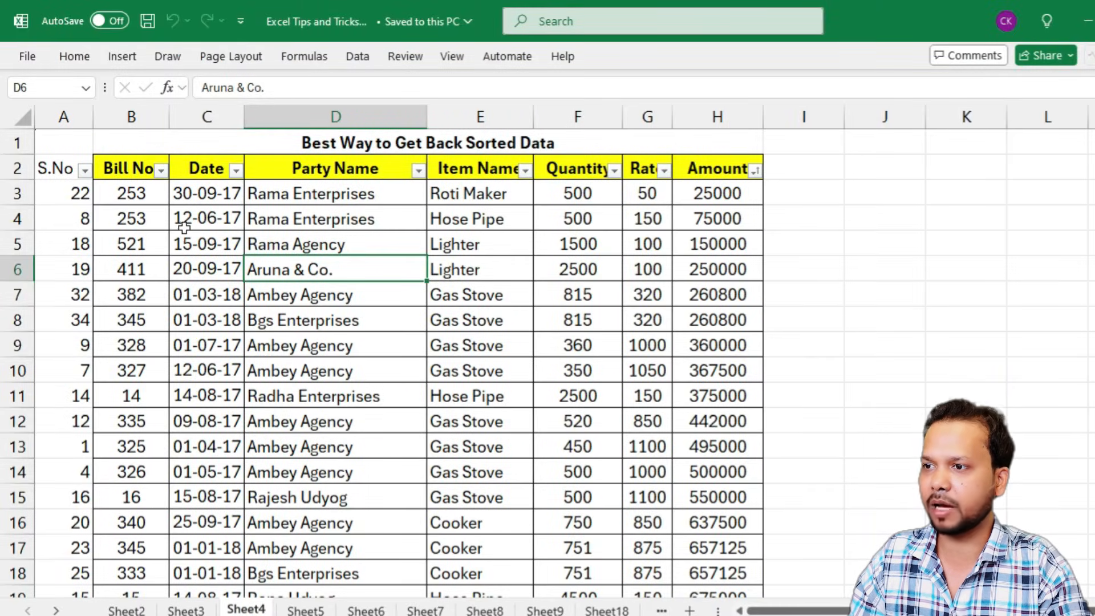
# Restore the original row order by sorting the S.No column from smallest to largest
pyautogui.click(181, 229)
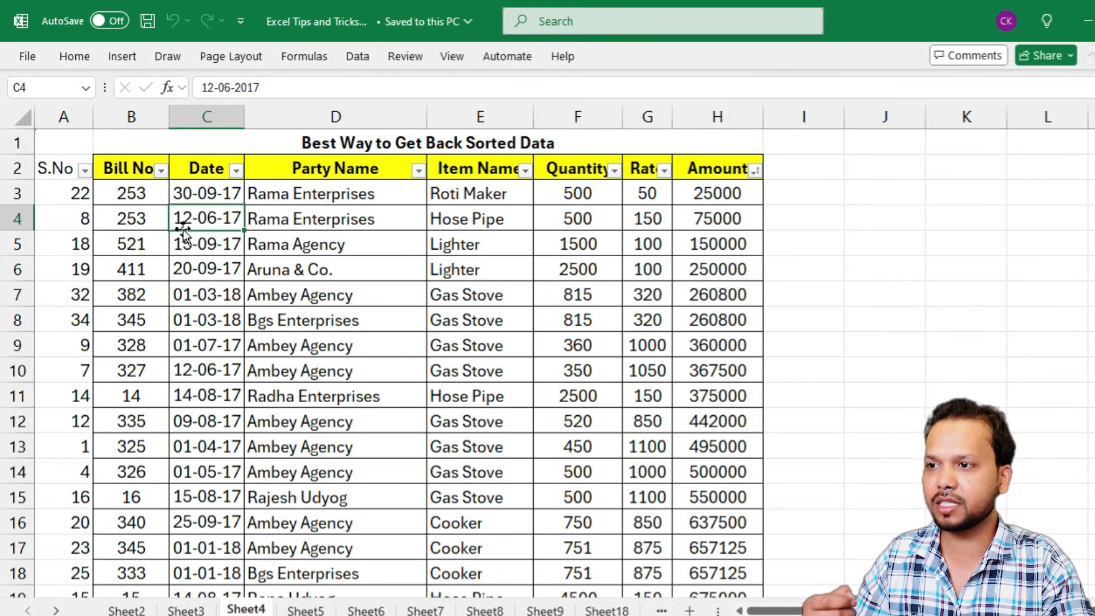
pyautogui.click(85, 170)
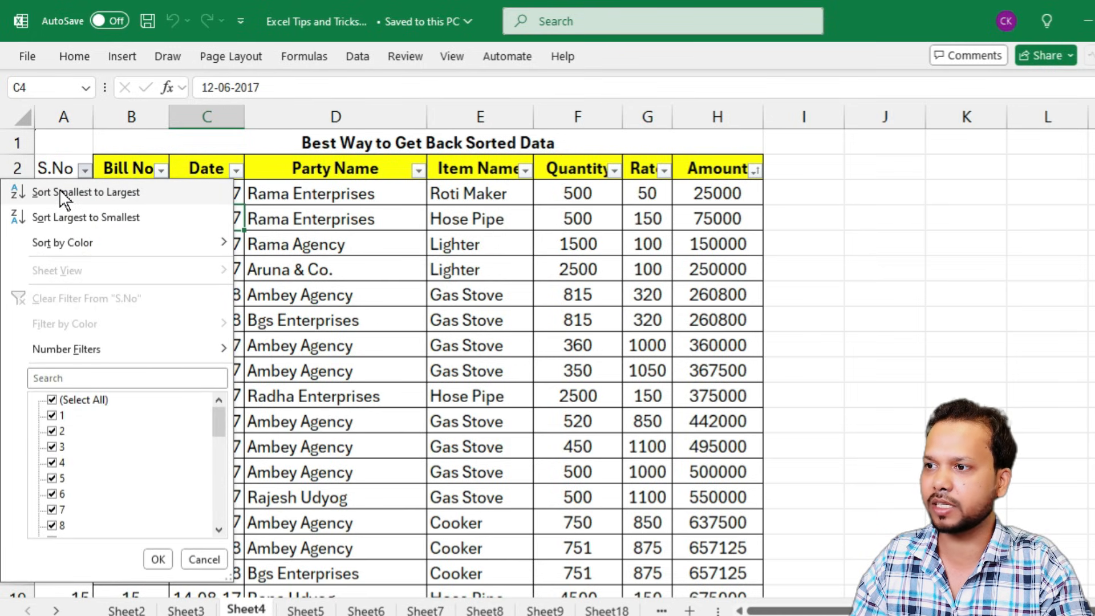
pyautogui.click(150, 189)
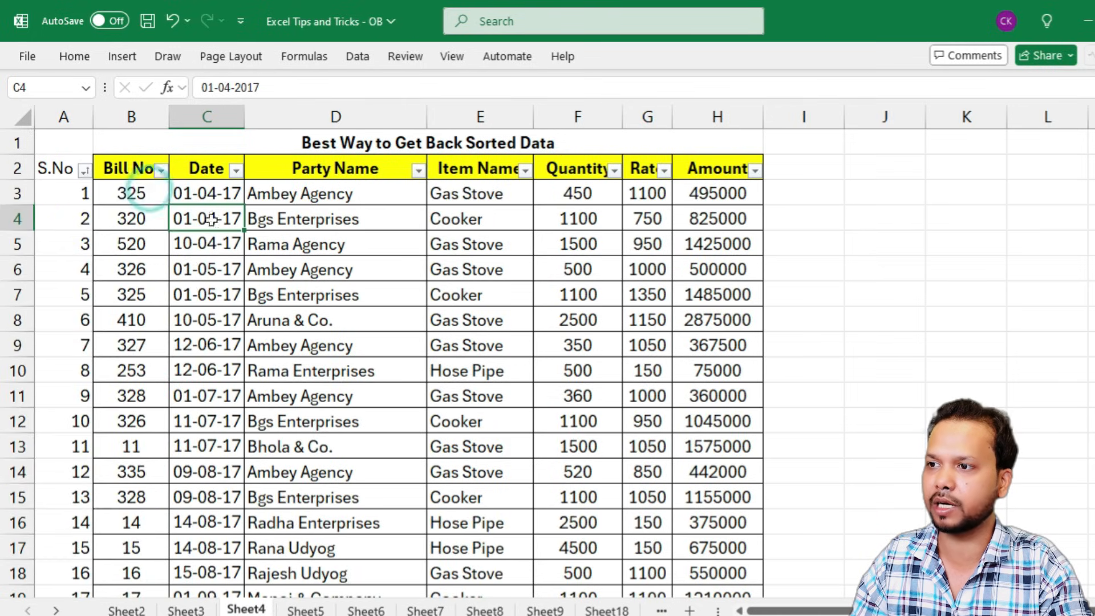
pyautogui.click(80, 244)
pyautogui.scroll(-9, 285, 362)
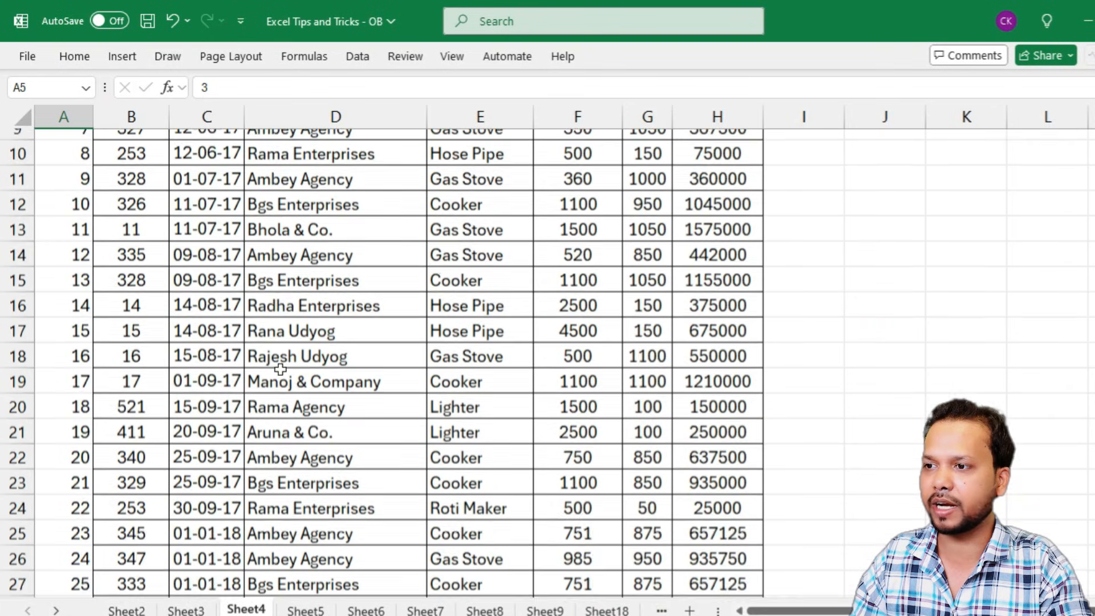
pyautogui.scroll(3, 381, 277)
pyautogui.scroll(6, 382, 277)
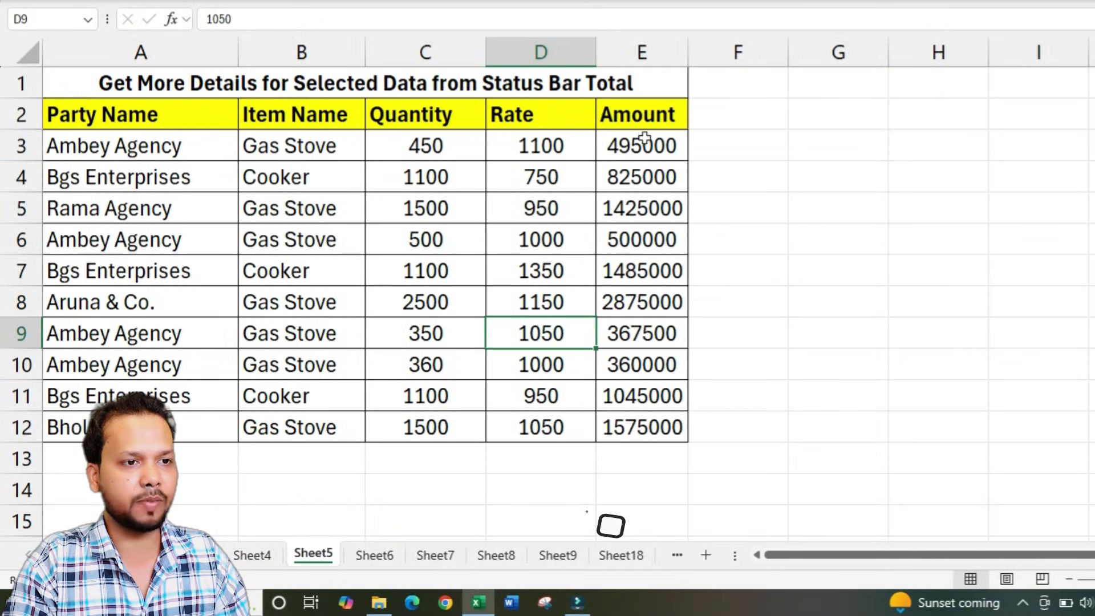
# Add Minimum, Maximum and Numerical Count to the status bar statistics for the selected Amount values E3:E12 on Sheet5
pyautogui.moveTo(641, 139); pyautogui.dragTo(644, 428)
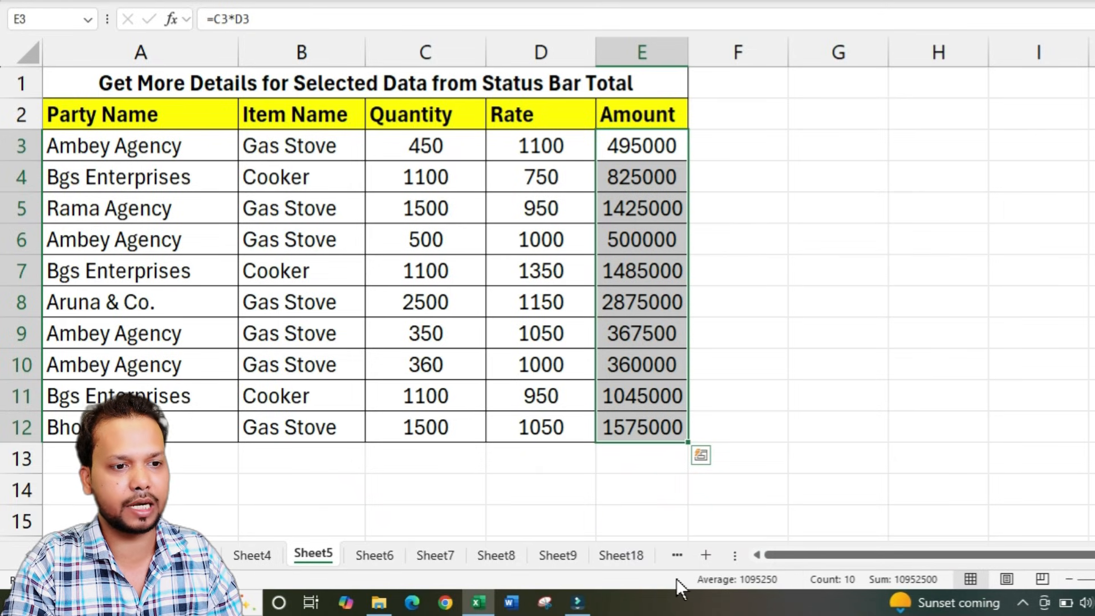
pyautogui.rightClick(659, 579)
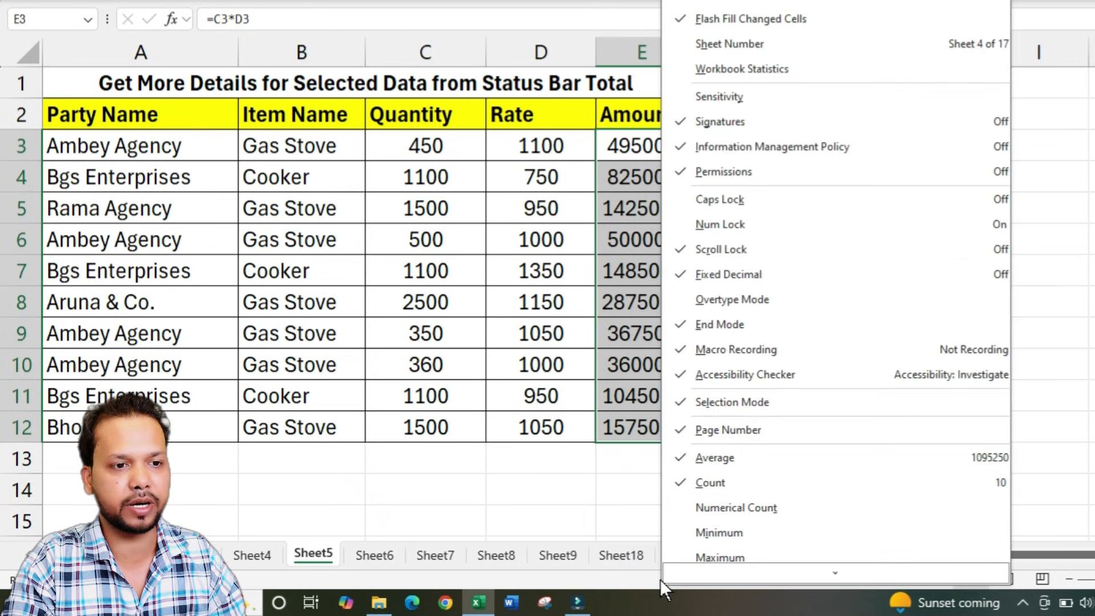
pyautogui.scroll(-3, 773, 177)
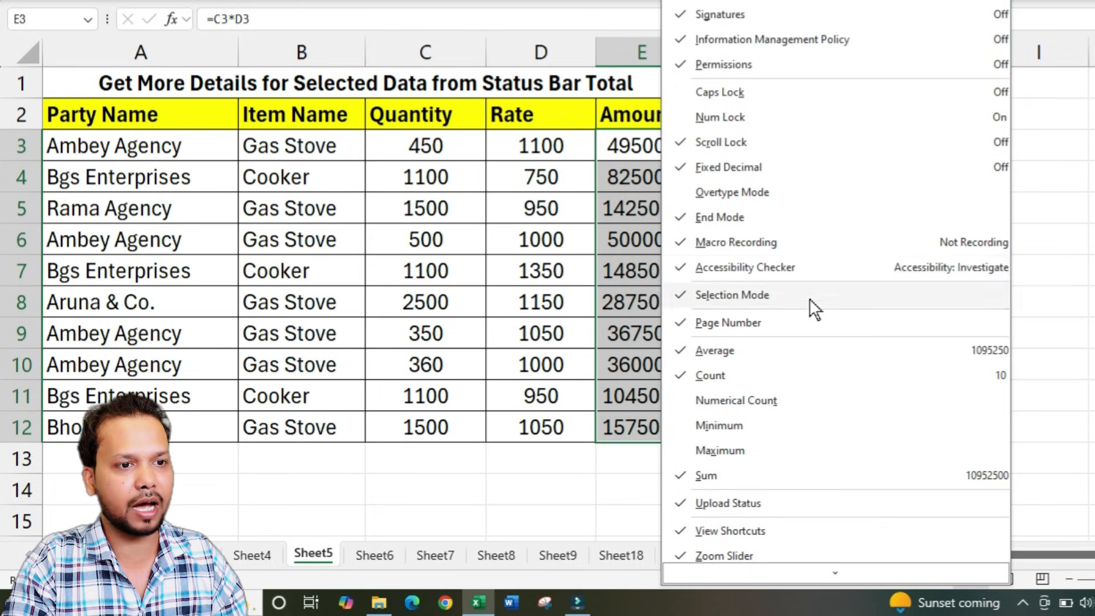
pyautogui.scroll(-1, 809, 298)
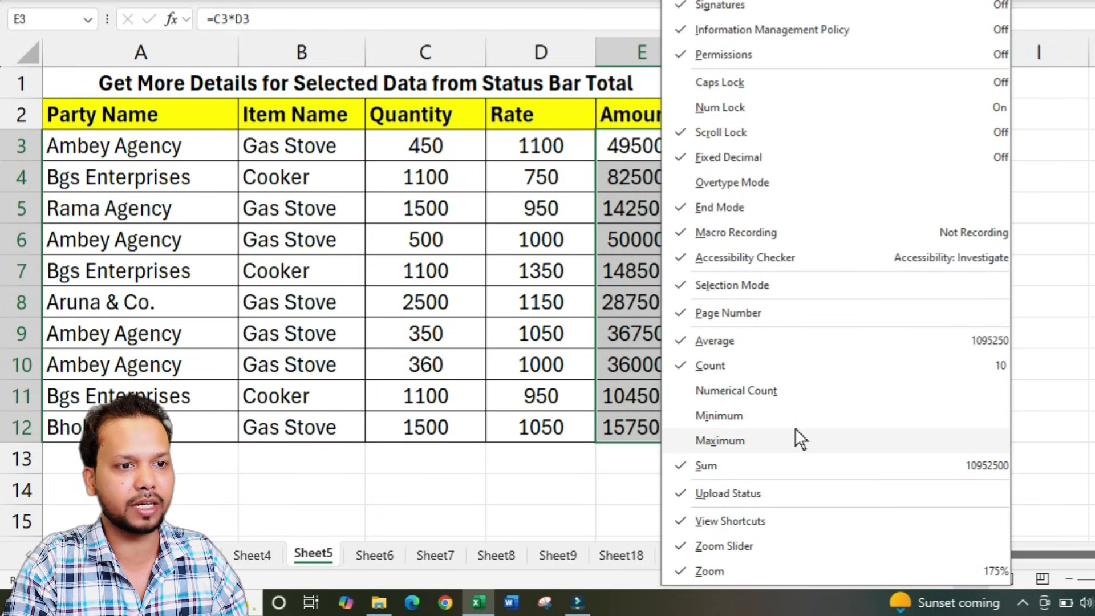
pyautogui.click(747, 416)
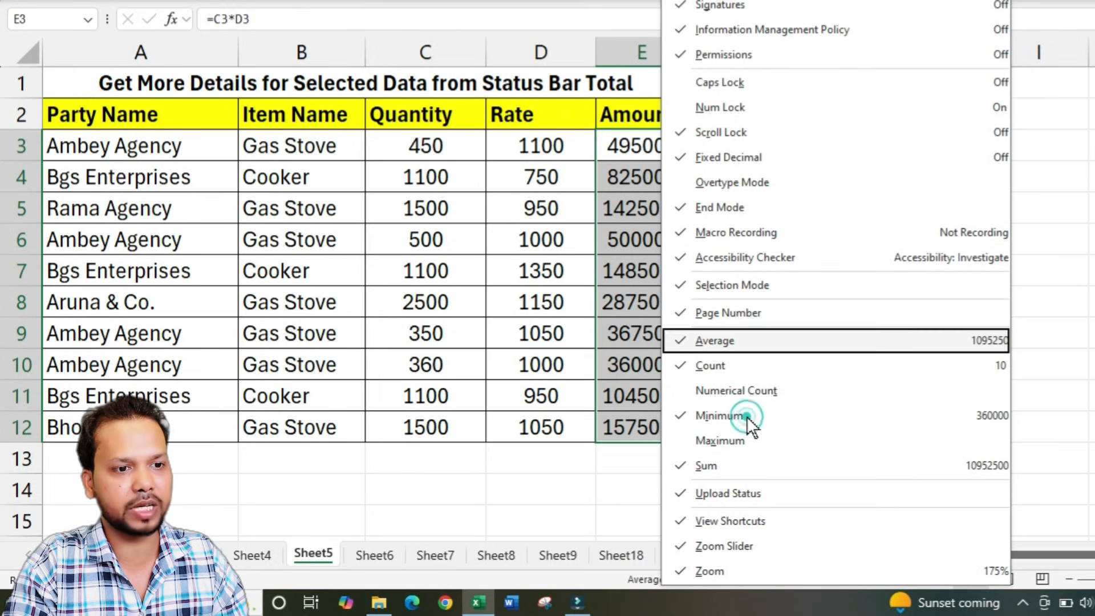
pyautogui.click(710, 439)
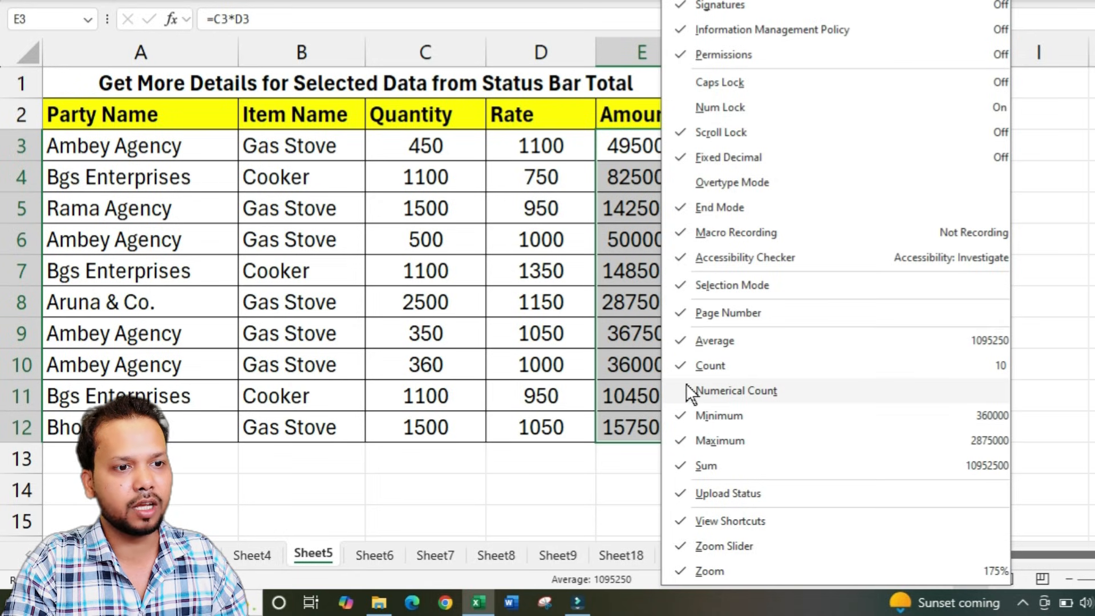
pyautogui.click(791, 390)
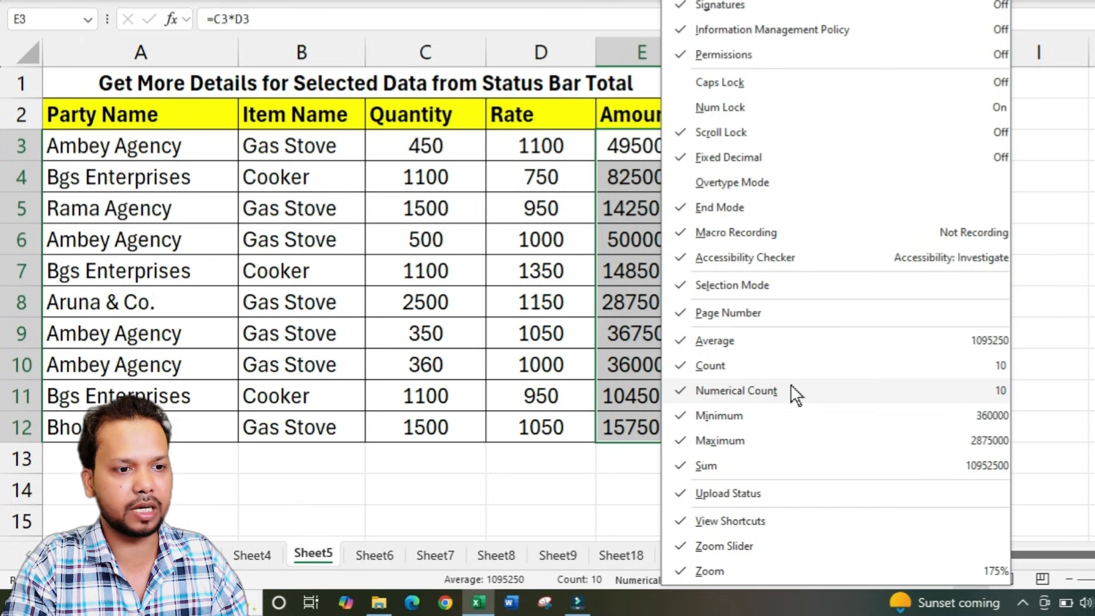
pyautogui.click(404, 584)
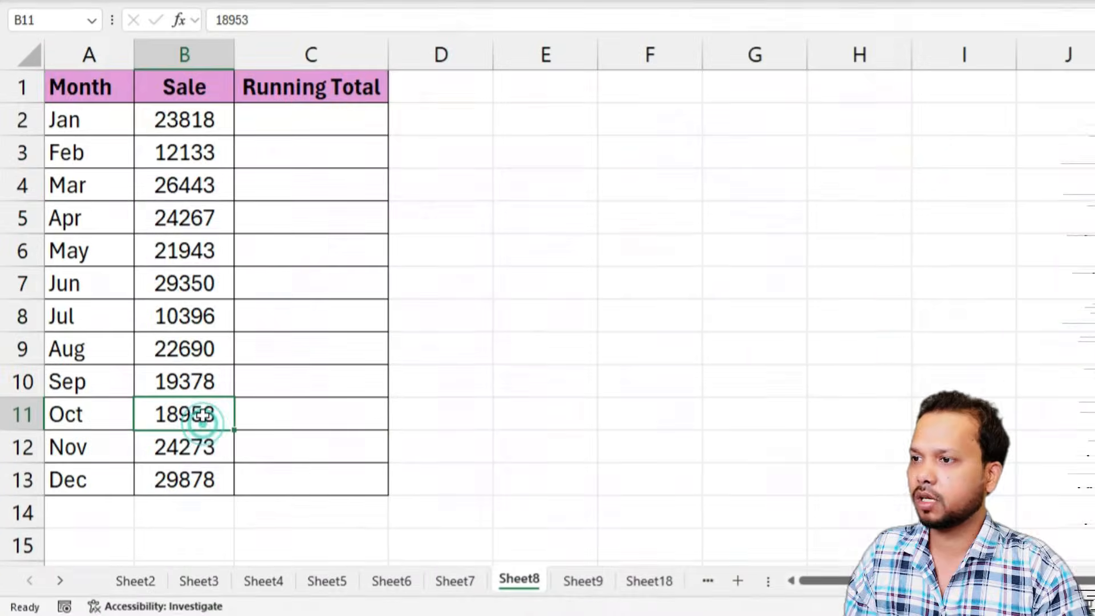
pyautogui.moveTo(67, 84); pyautogui.dragTo(182, 479)
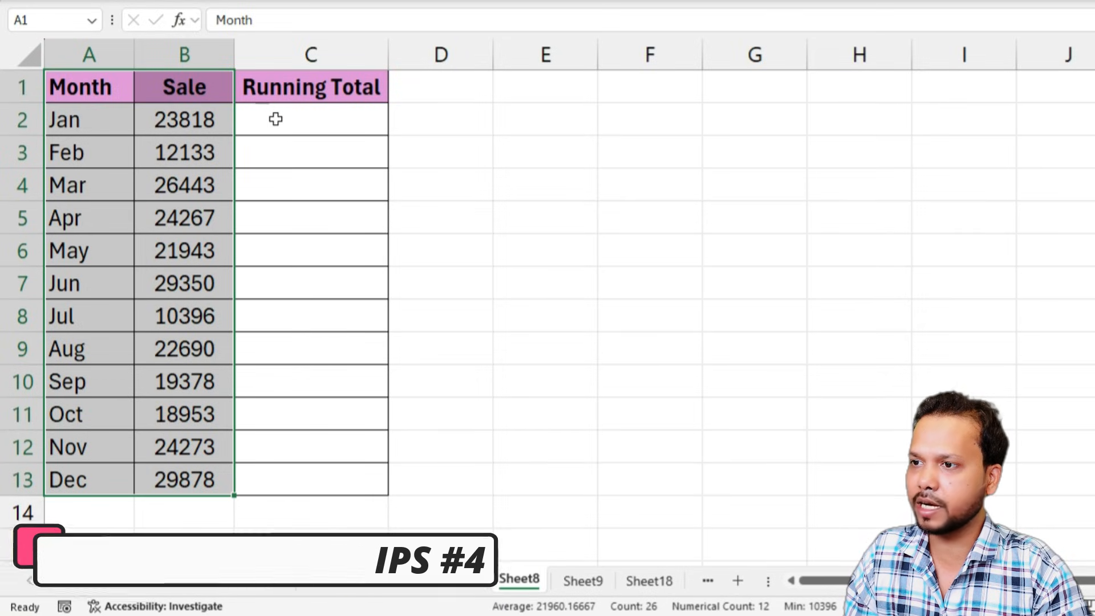
pyautogui.moveTo(276, 117); pyautogui.dragTo(272, 475)
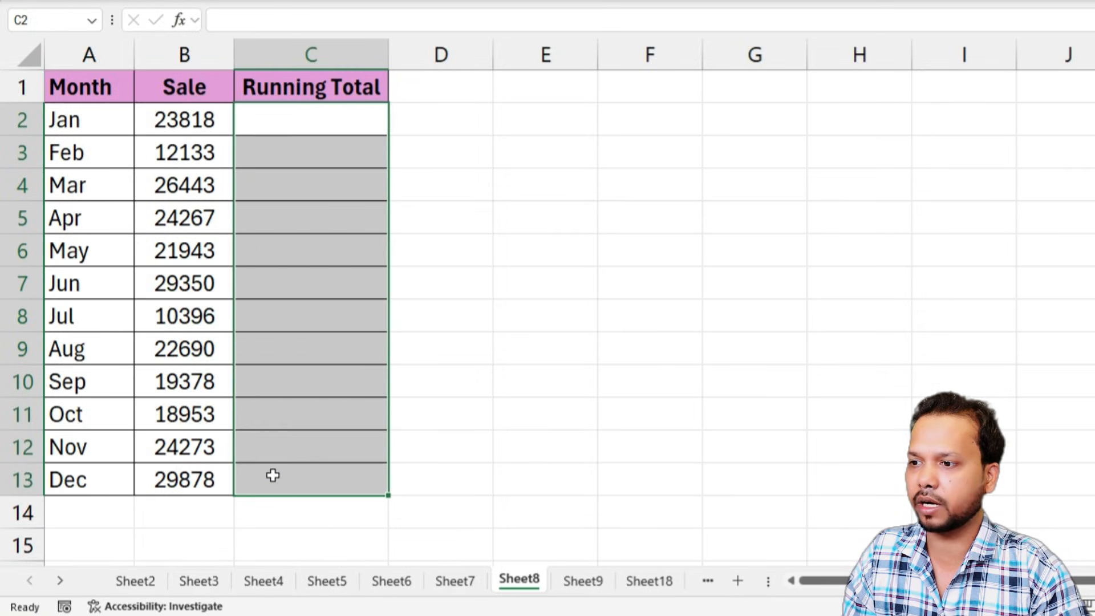
pyautogui.click(188, 347)
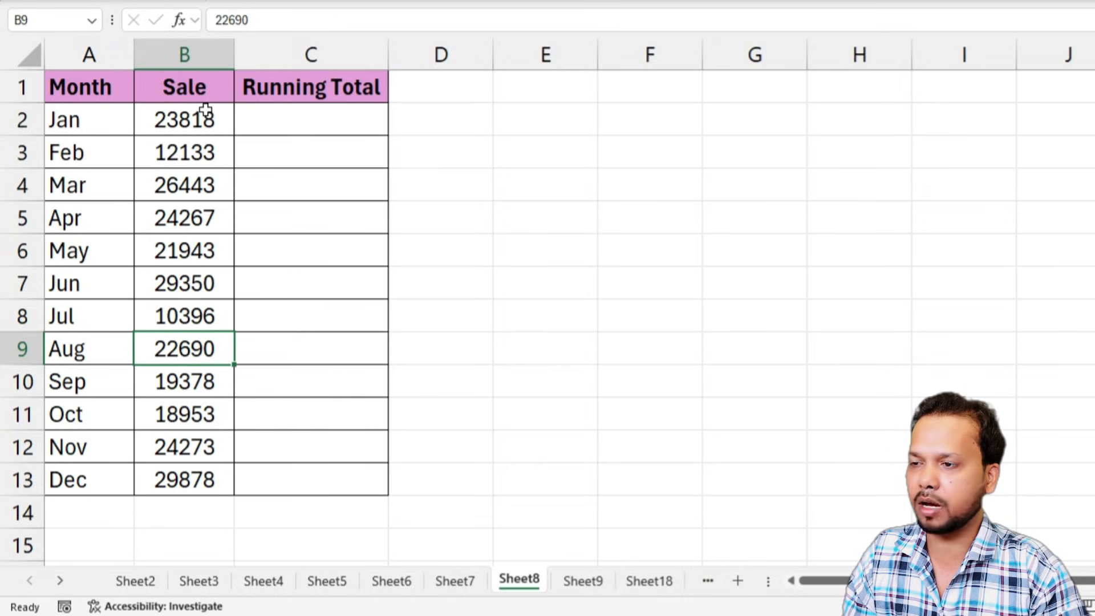
# Fill the Running Total column on Sheet8 from the Sale values B2:B13 using the Quick Analysis column running total
pyautogui.moveTo(211, 110); pyautogui.dragTo(211, 477)
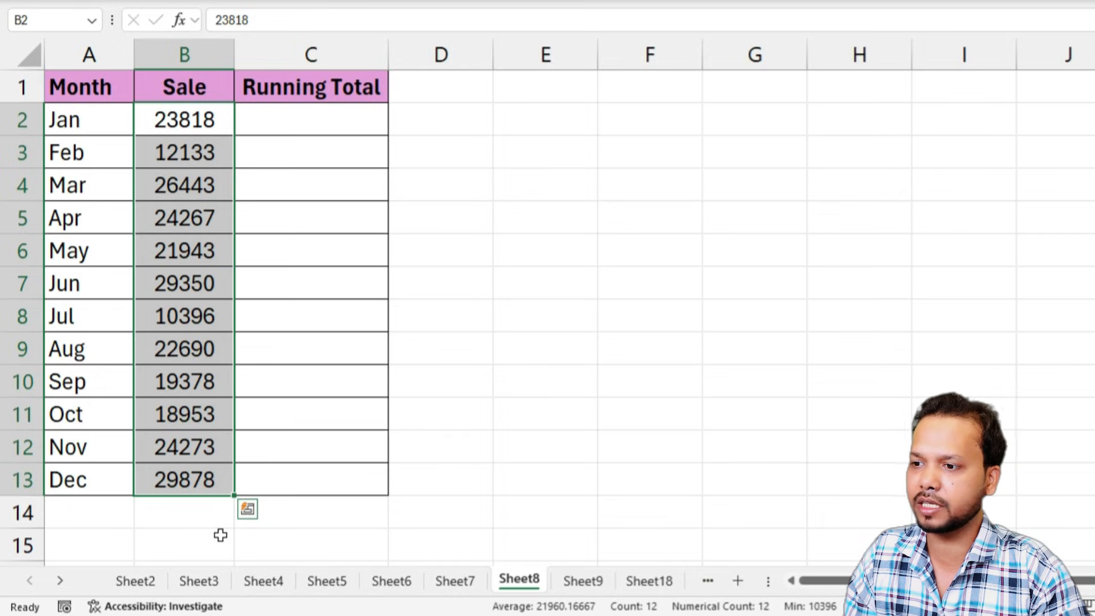
pyautogui.click(246, 509)
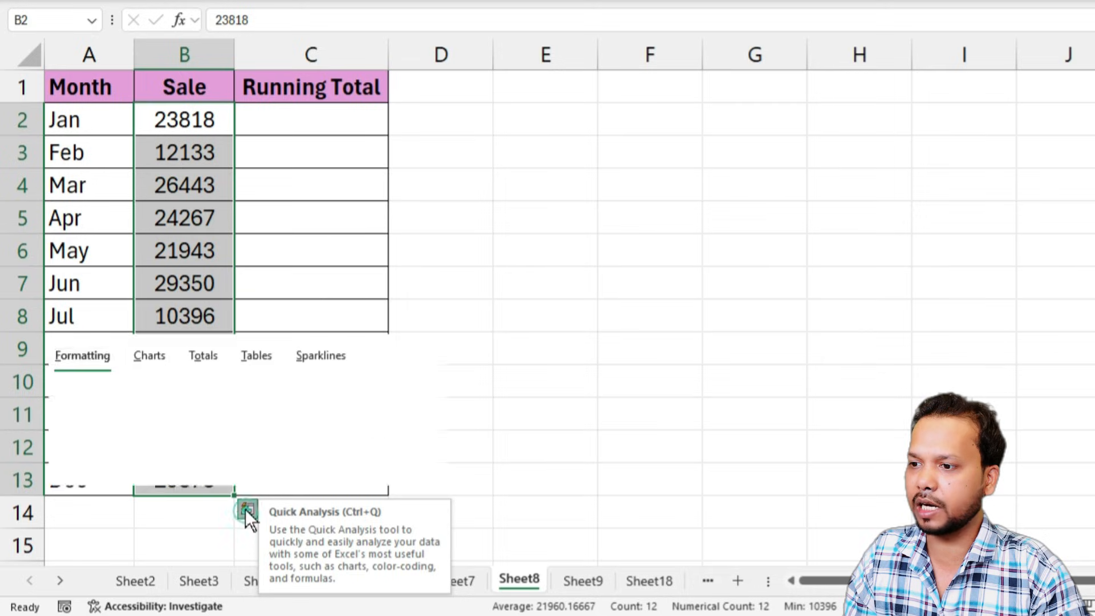
pyautogui.click(216, 358)
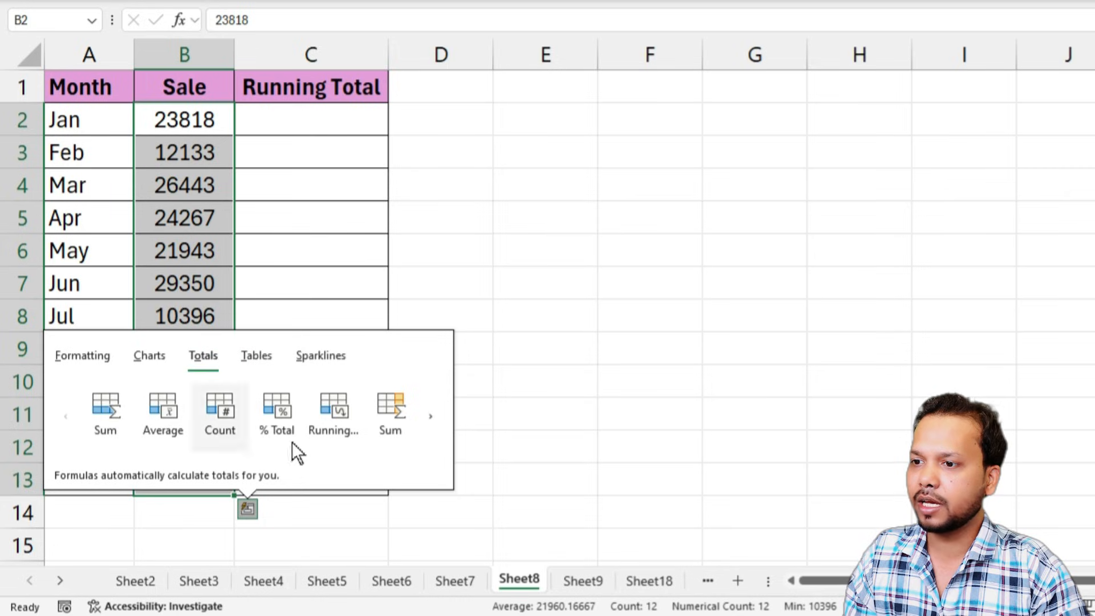
pyautogui.click(431, 431)
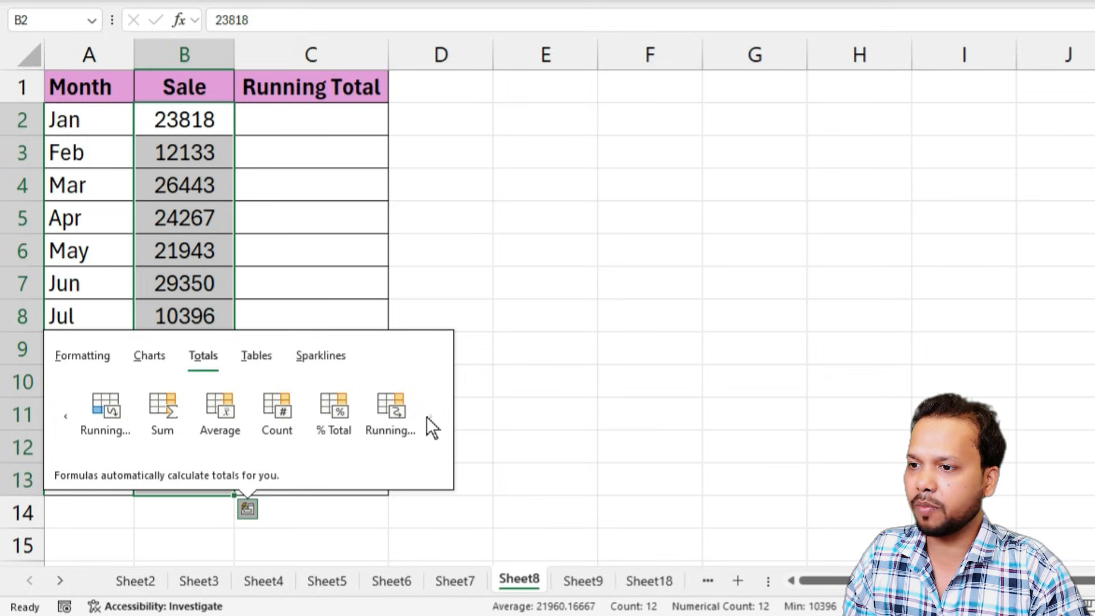
pyautogui.click(383, 404)
pyautogui.click(294, 177)
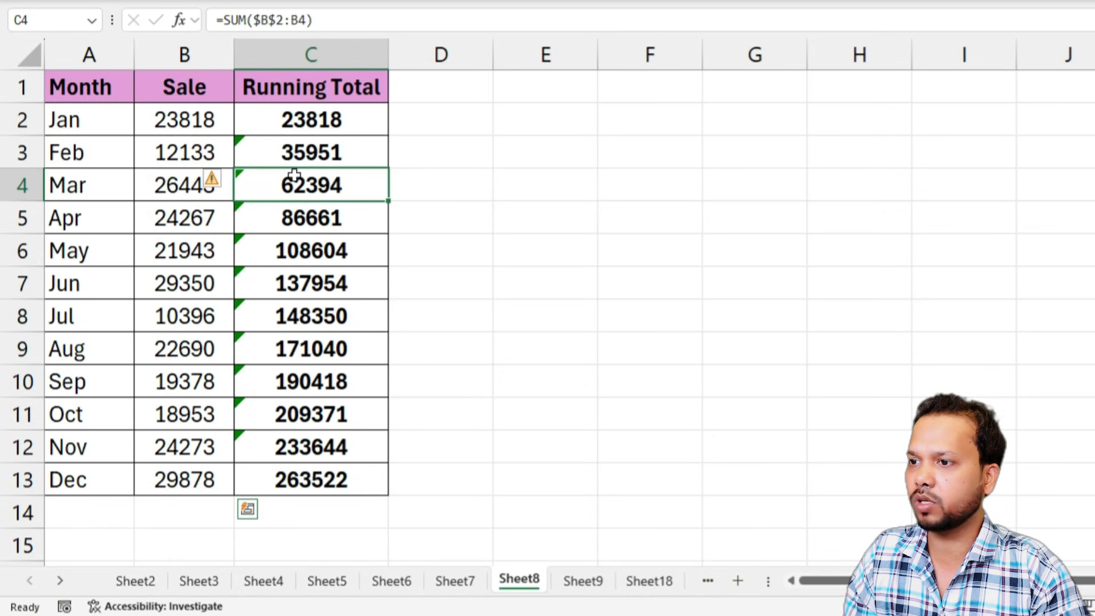
pyautogui.moveTo(280, 117); pyautogui.dragTo(350, 479)
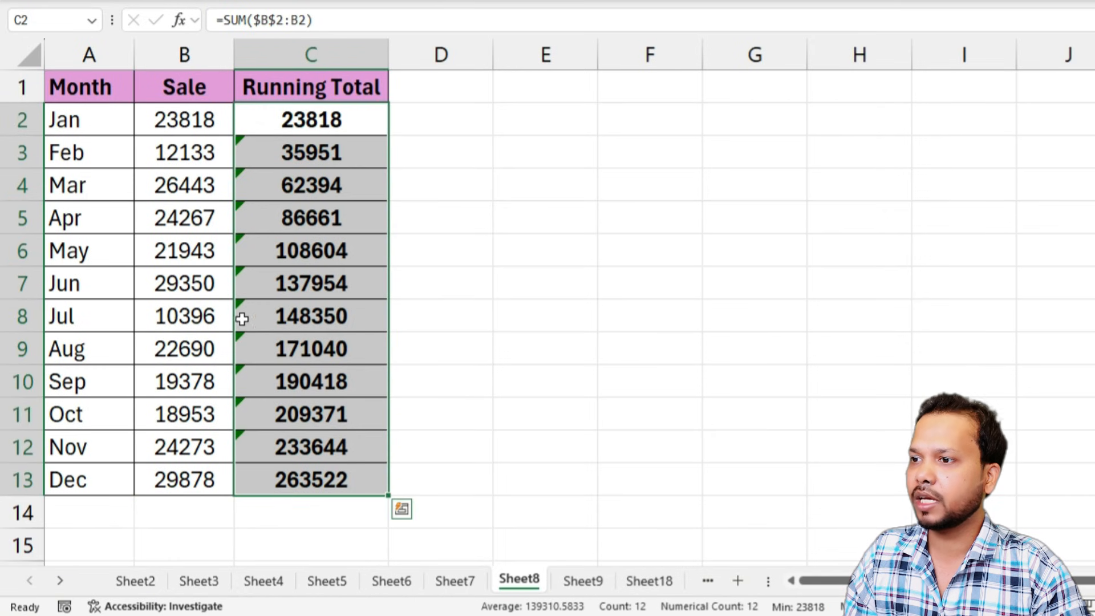
pyautogui.click(168, 311)
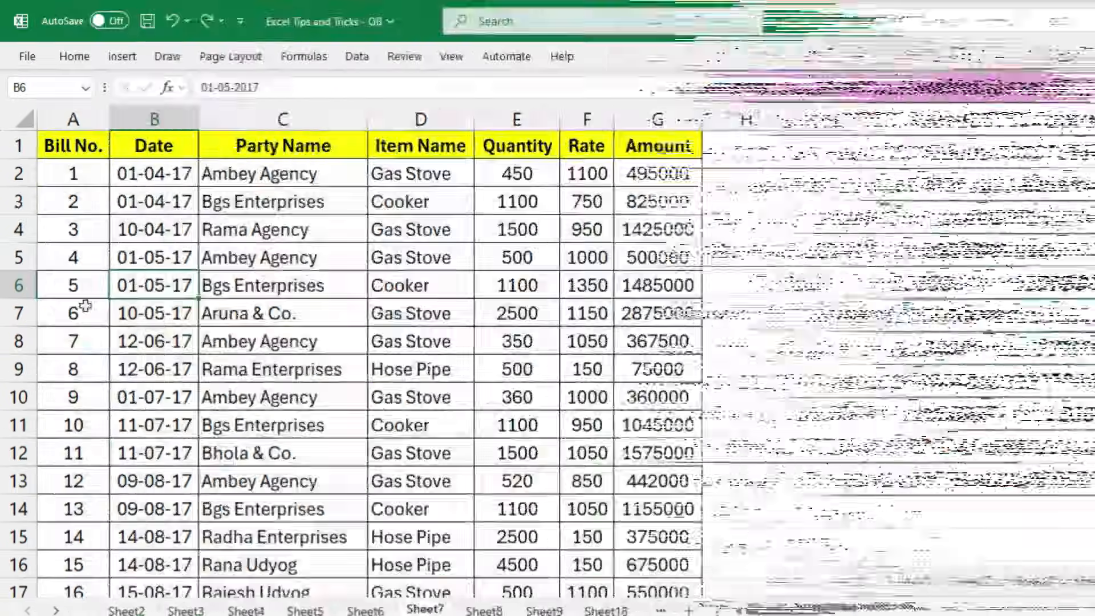
# Insert a blank row above each of the records with bill numbers 2, 3, 4 and 5 on Sheet7
pyautogui.click(25, 205)
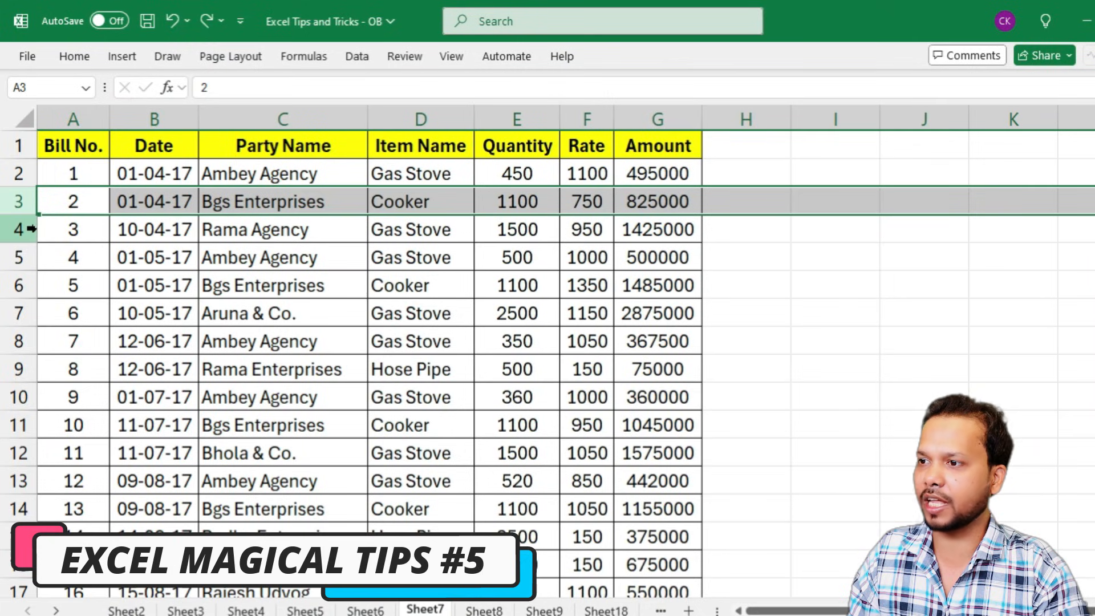
pyautogui.hotkey('ctrl', 'shift', '+')
pyautogui.click(31, 254)
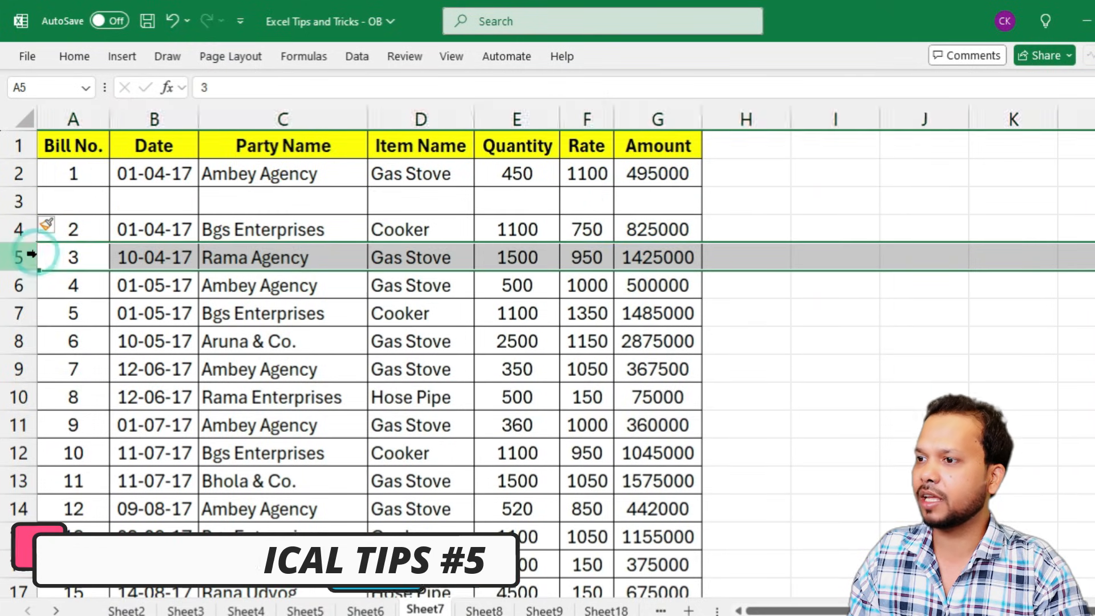
pyautogui.hotkey('ctrl', 'shift', '+')
pyautogui.click(22, 315)
pyautogui.hotkey('ctrl', 'shift', '+')
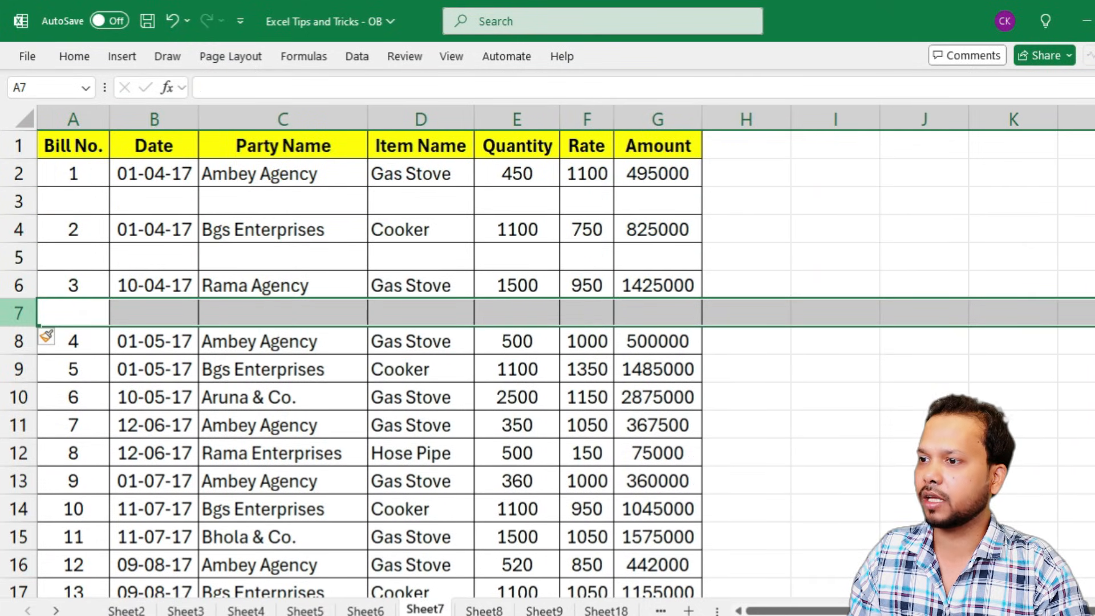
pyautogui.click(16, 369)
pyautogui.hotkey('ctrl', 'shift', '+')
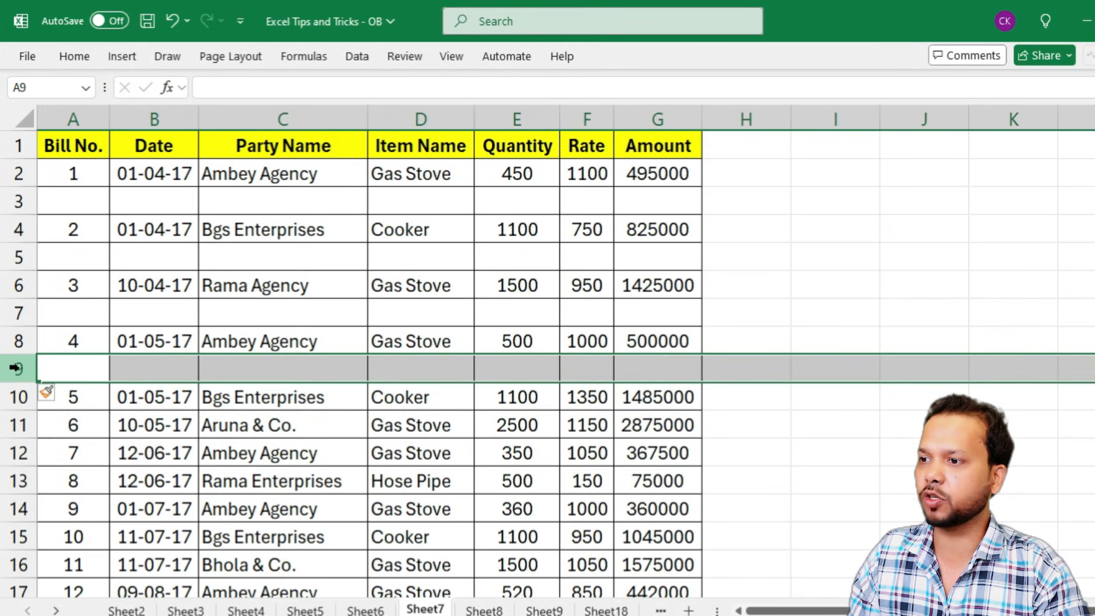
pyautogui.click(131, 290)
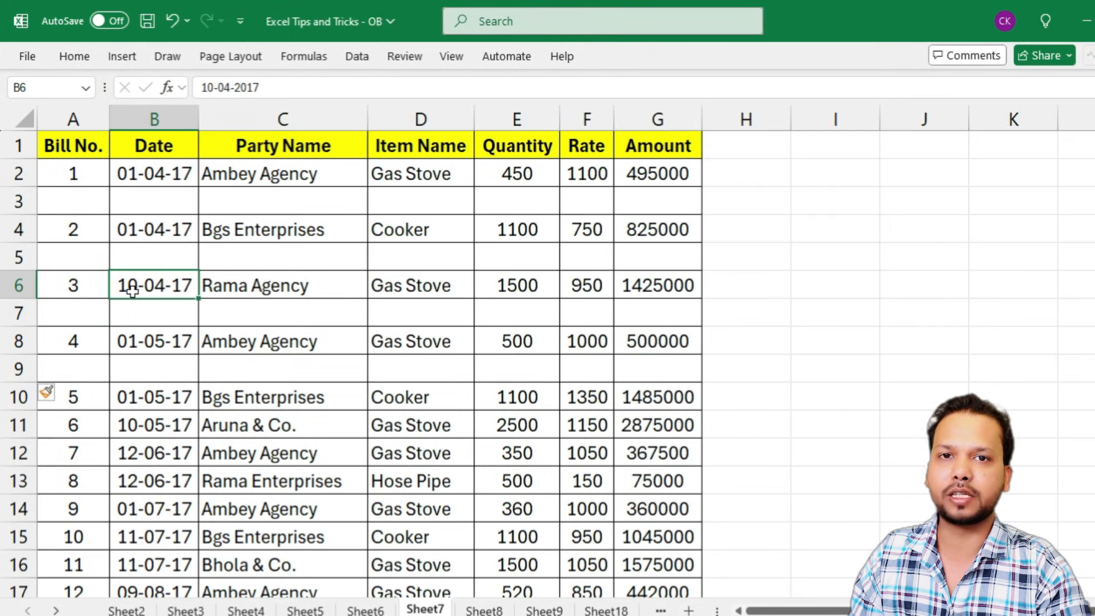
# Undo the four blank row insertions in the bill table
pyautogui.hotkey('ctrl', 'z')
pyautogui.hotkey('ctrl', 'z')
pyautogui.hotkey('ctrl', 'z')
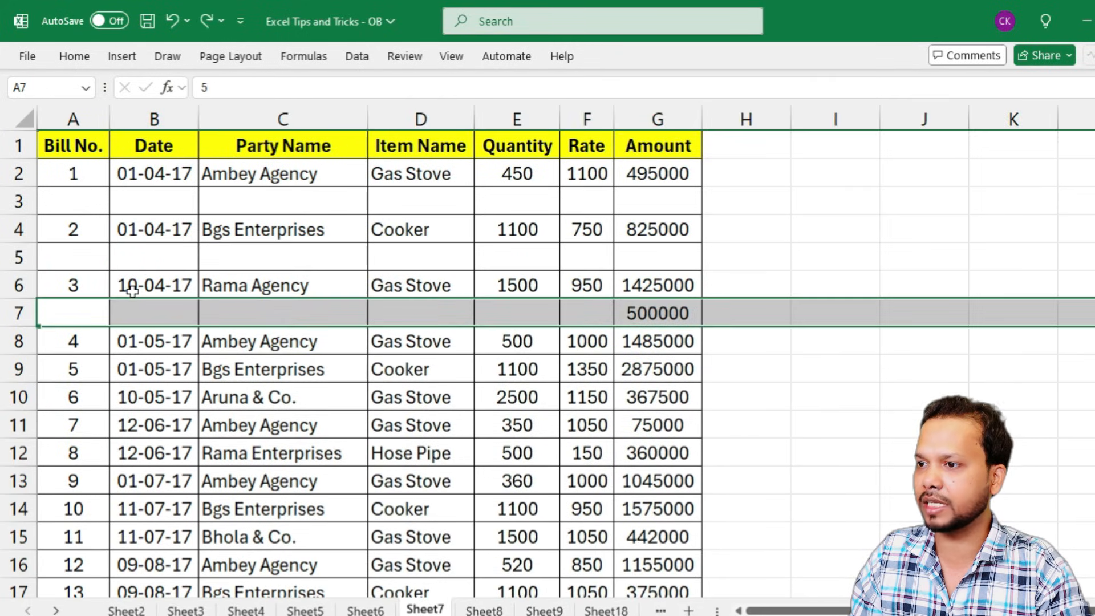
pyautogui.hotkey('ctrl', 'z')
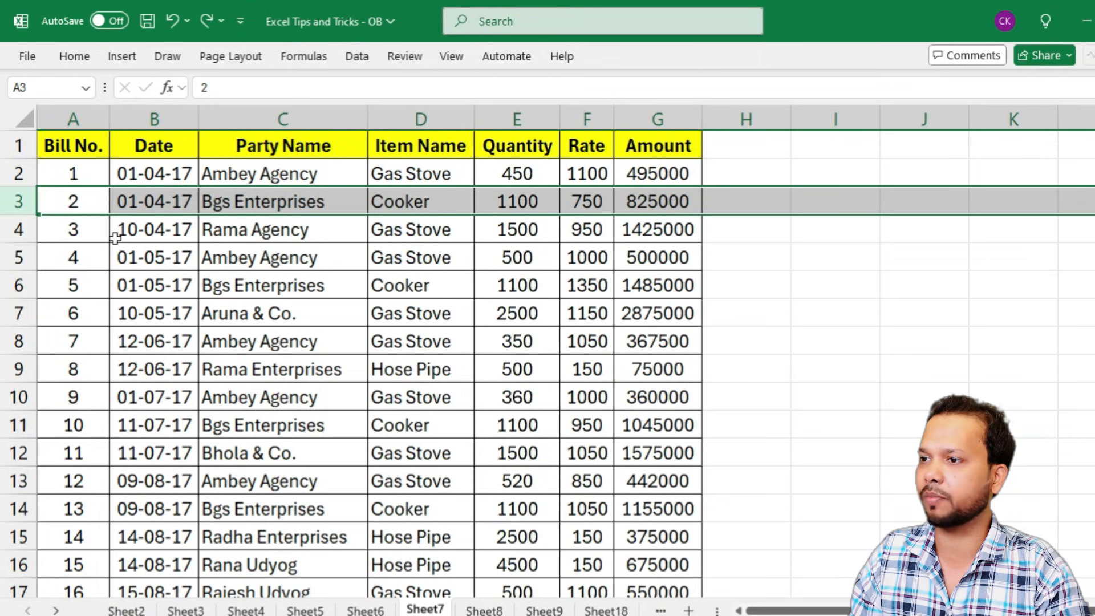
# Insert a new column before the Bill No. column and enter the heading S.No in A1
pyautogui.click(73, 119)
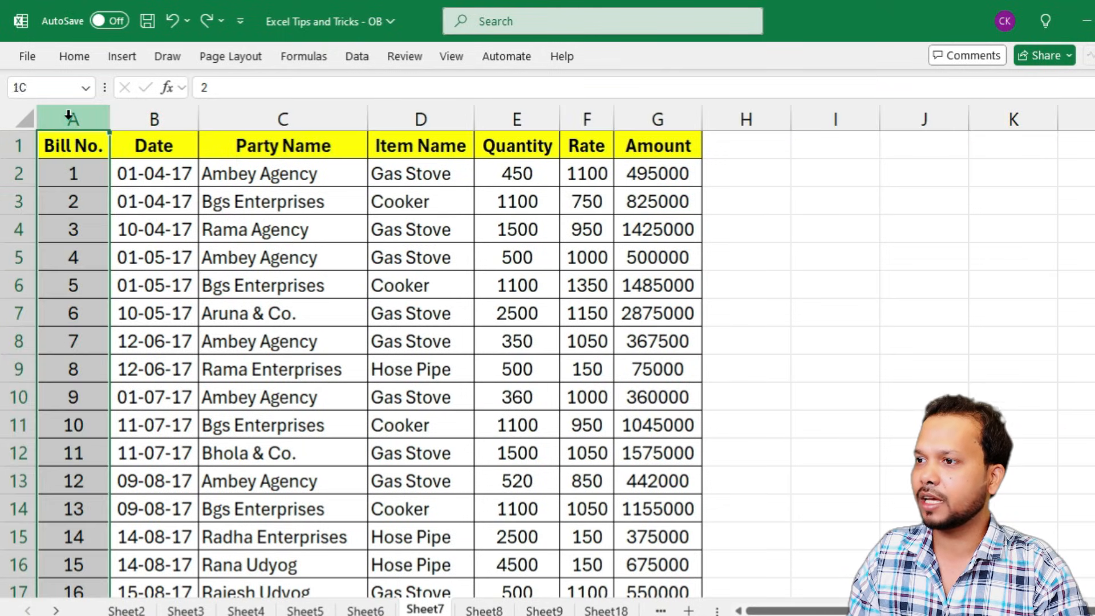
pyautogui.hotkey('ctrl', 'shift', '+')
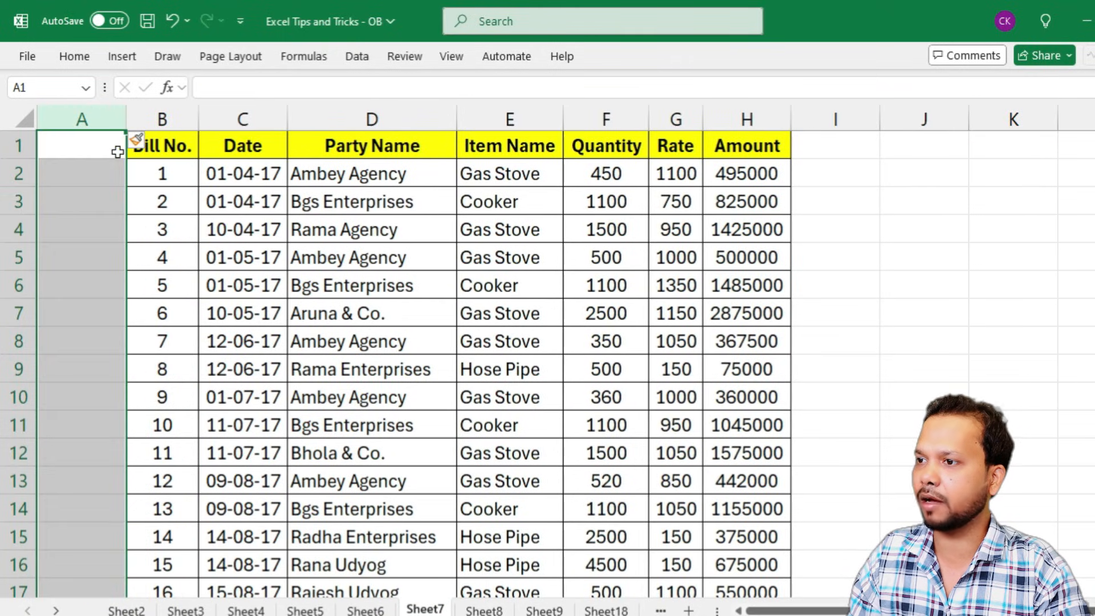
pyautogui.click(95, 151)
pyautogui.write('S.No')
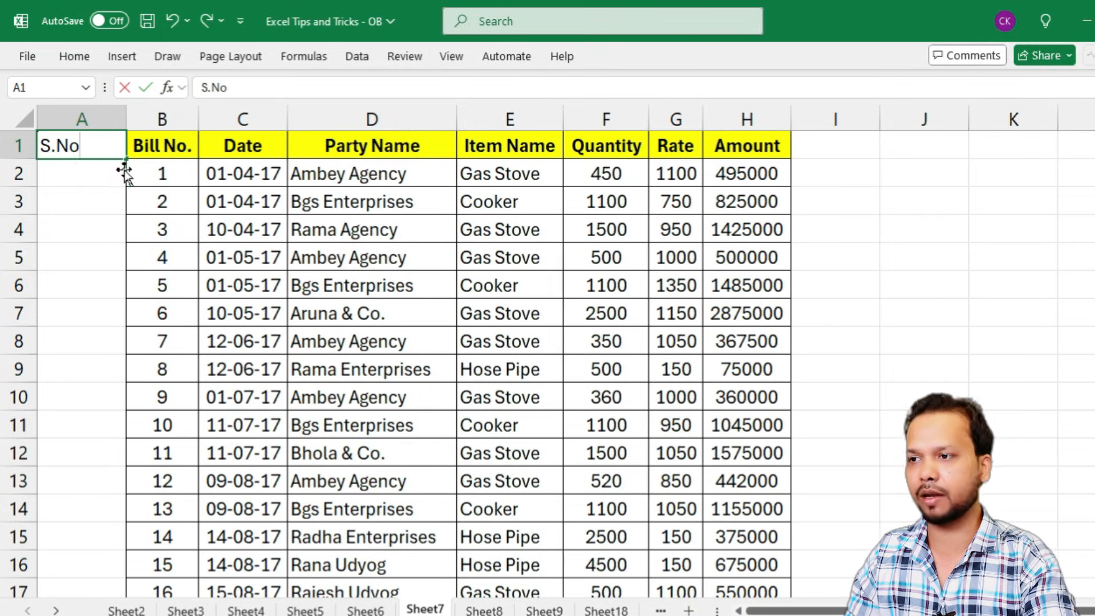
pyautogui.press('Return')
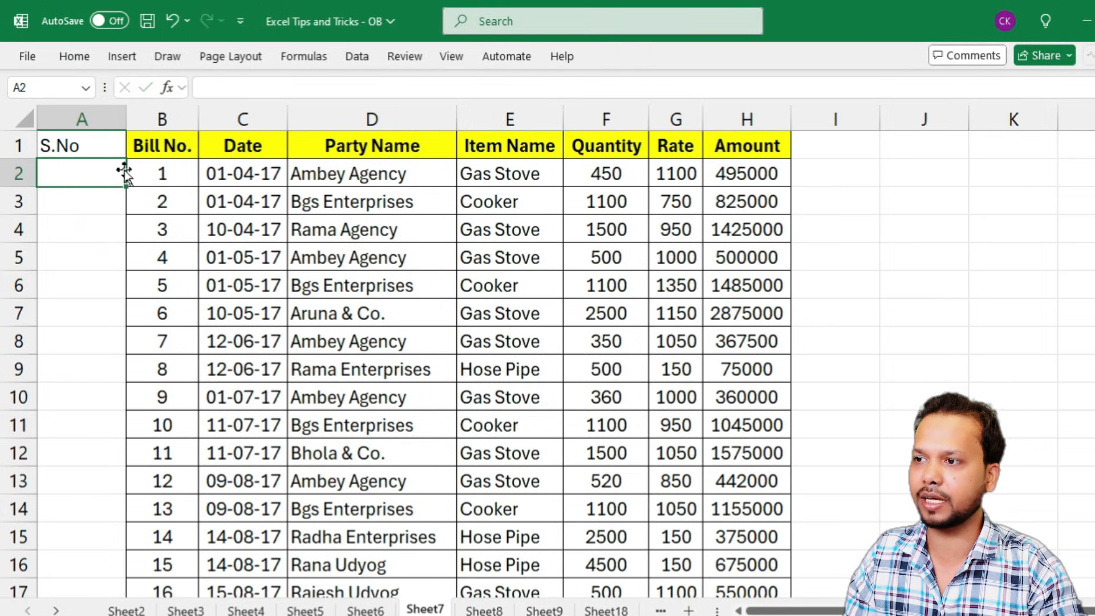
# Enter 1 and 2 in A2 and A3 and fill the serial number series down to the last table row
pyautogui.write('1')
pyautogui.press('Return')
pyautogui.write('2')
pyautogui.press('Return')
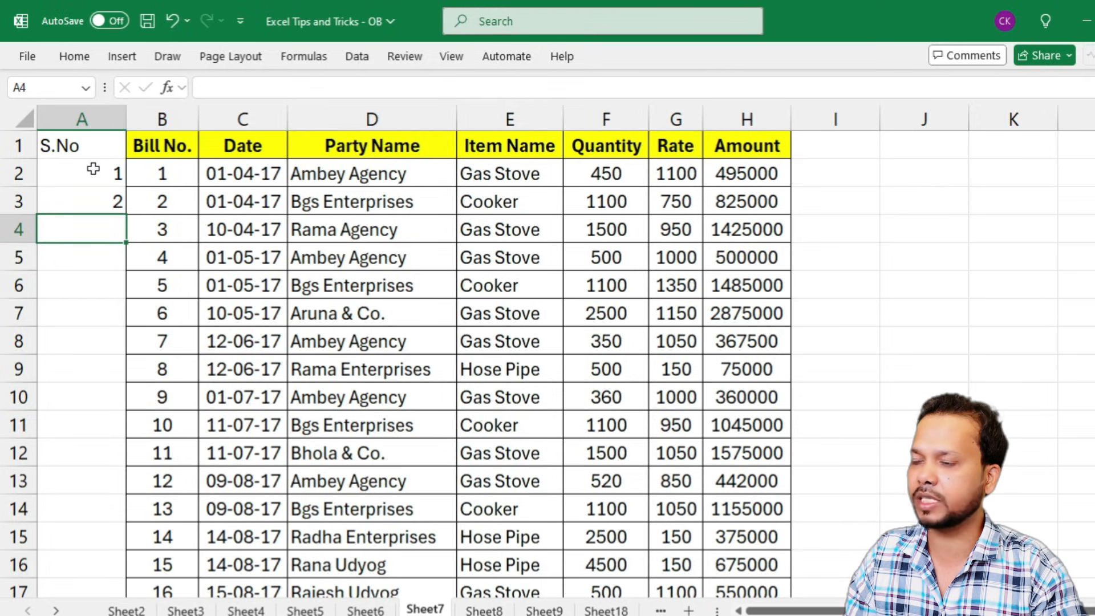
pyautogui.moveTo(93, 168); pyautogui.dragTo(73, 199)
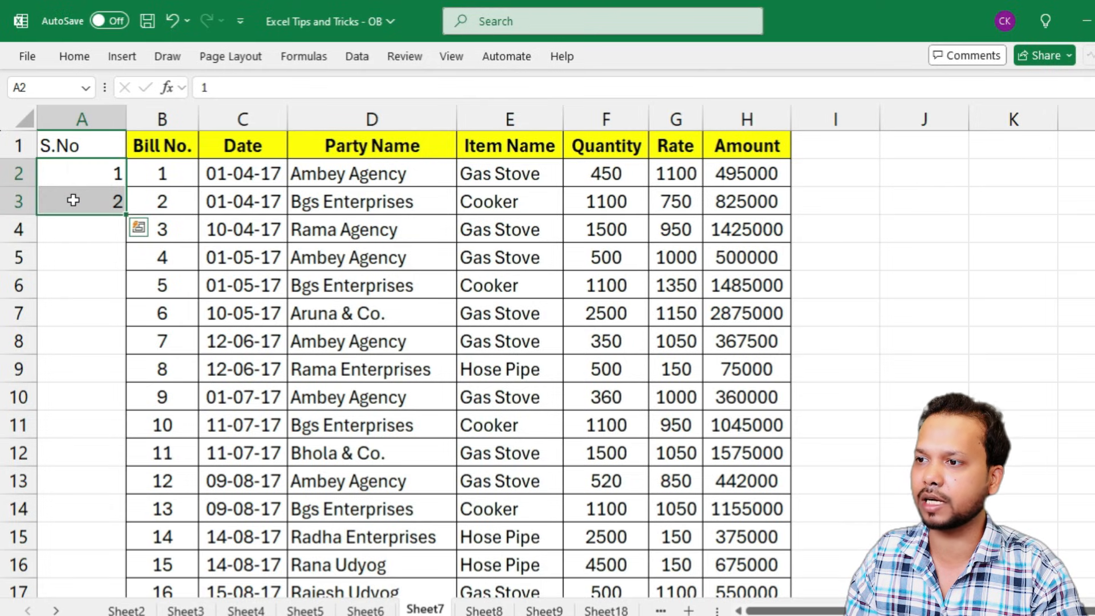
pyautogui.doubleClick(128, 218)
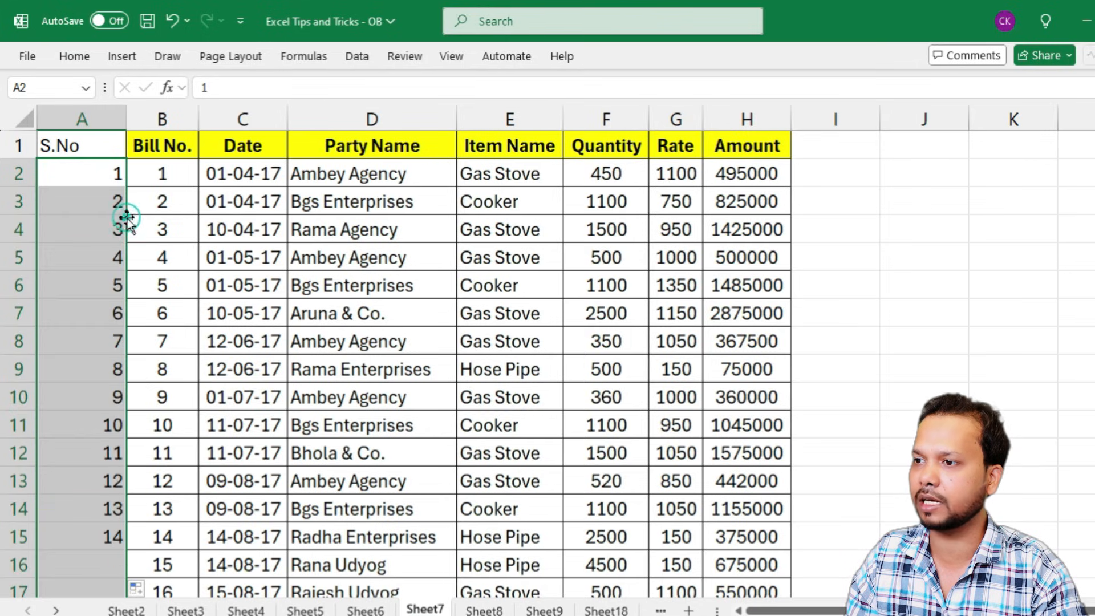
pyautogui.scroll(-17, 101, 368)
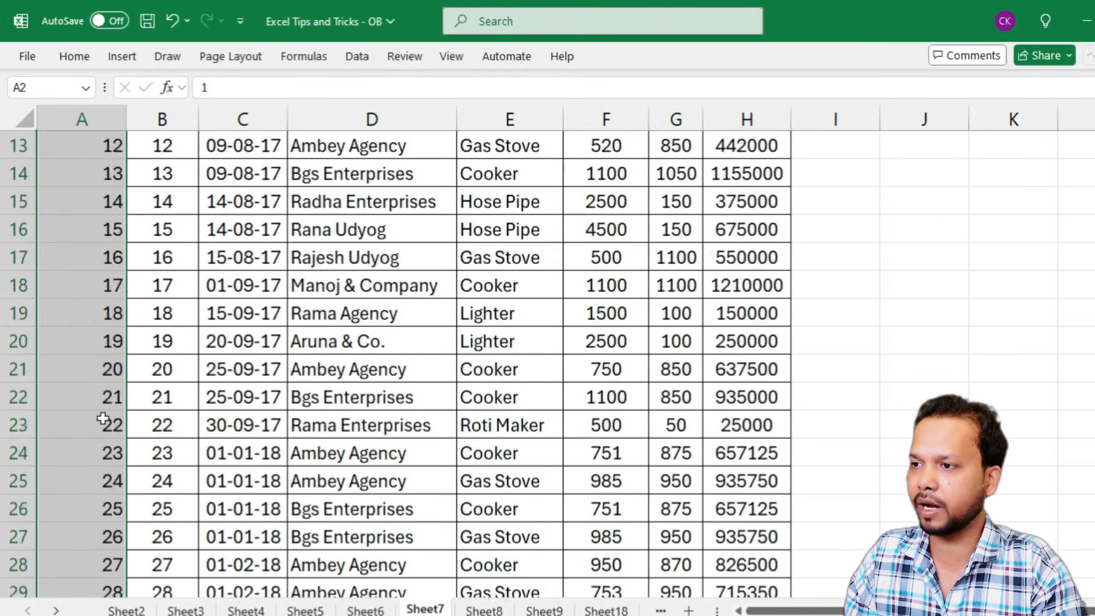
pyautogui.scroll(-15, 103, 418)
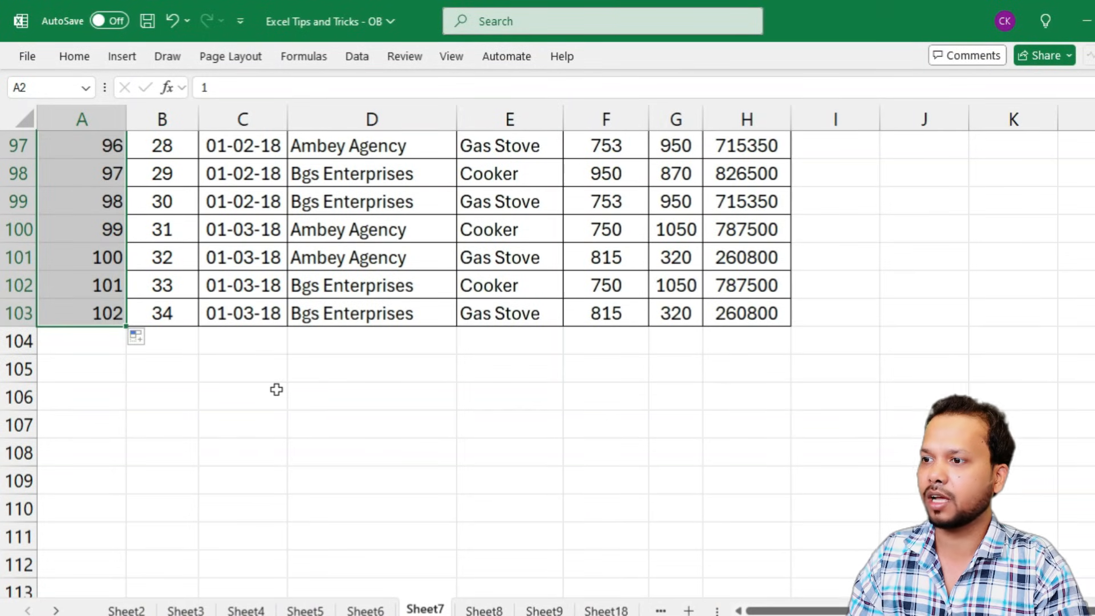
# Copy the serial numbers in A2:A103 and paste them directly below the last record, starting at A104
pyautogui.scroll(20, 259, 381)
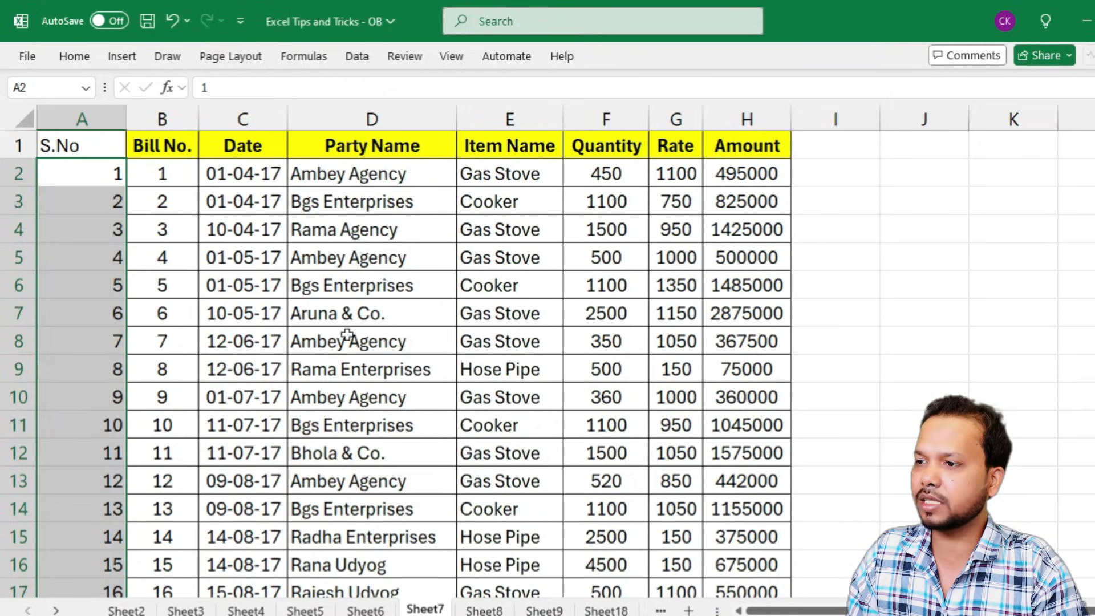
pyautogui.hotkey('ctrl', 'c')
pyautogui.scroll(-12, 215, 400)
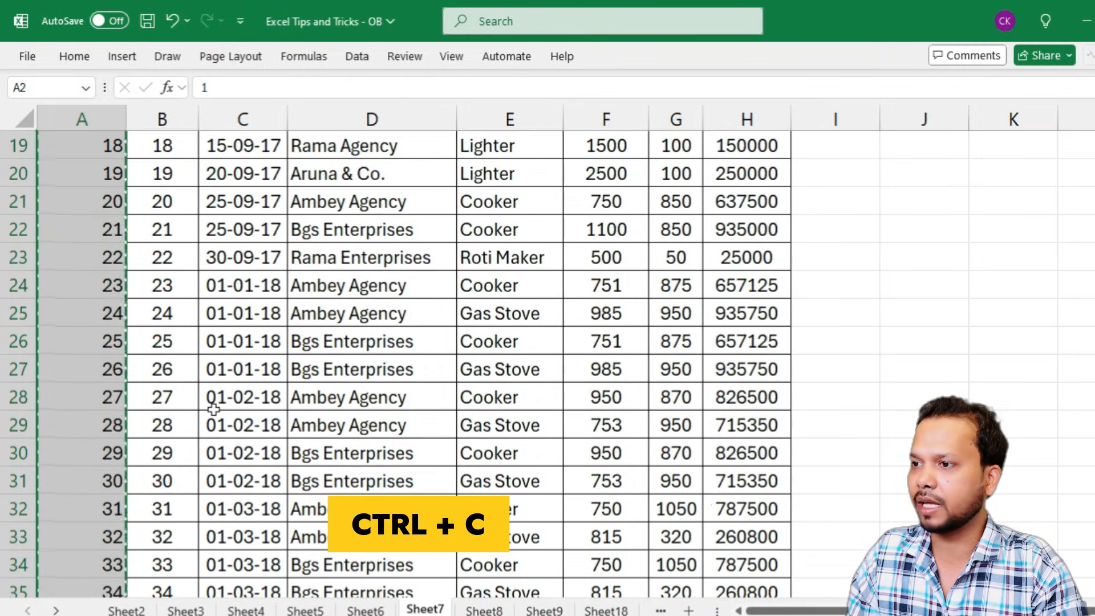
pyautogui.scroll(-20, 215, 399)
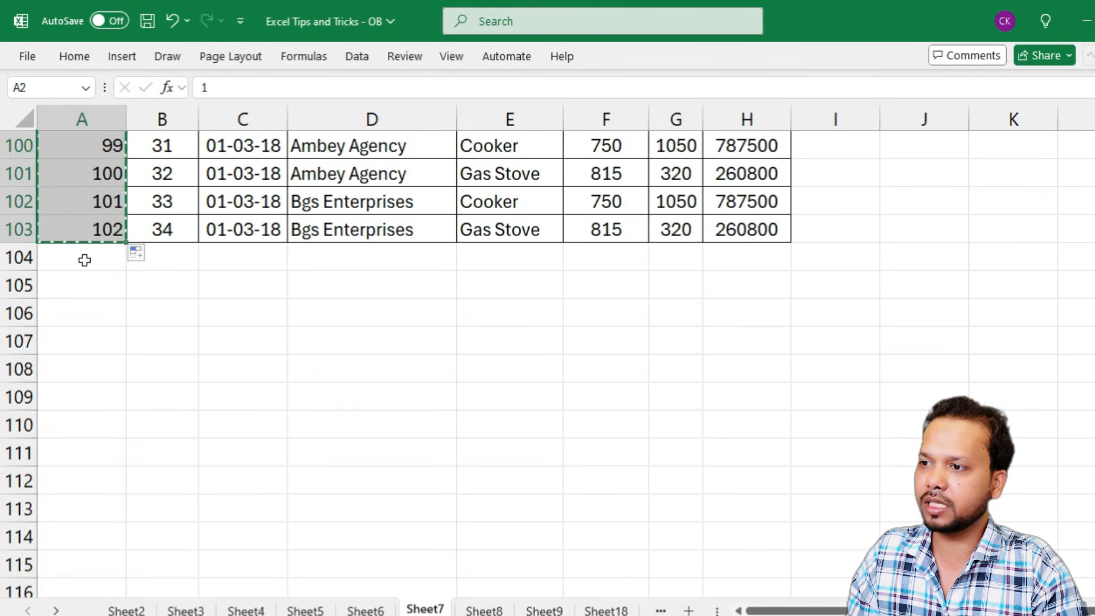
pyautogui.click(85, 260)
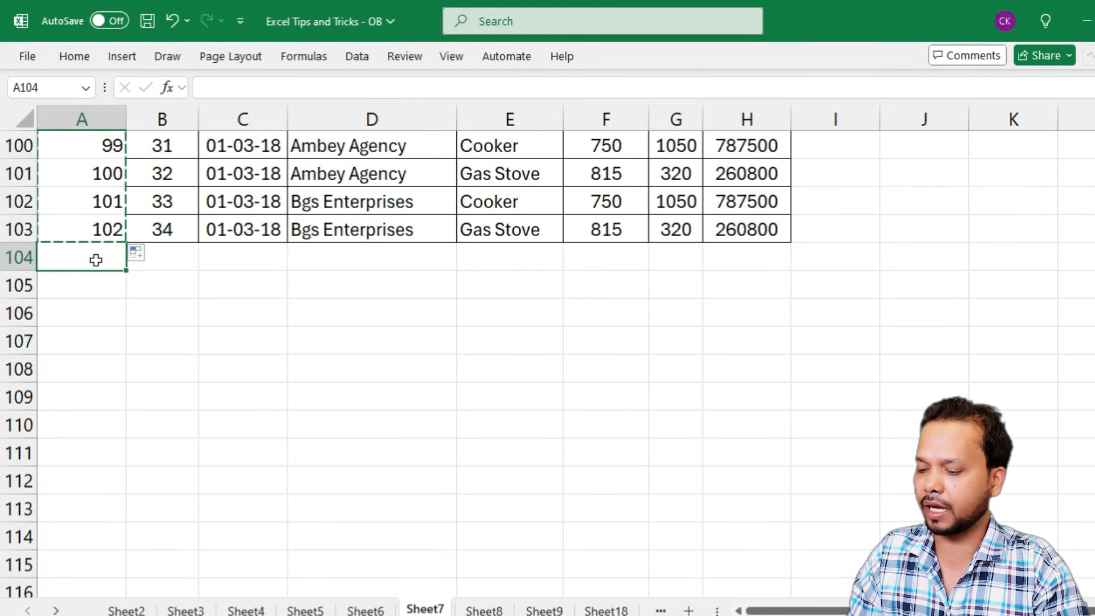
pyautogui.hotkey('ctrl', 'v')
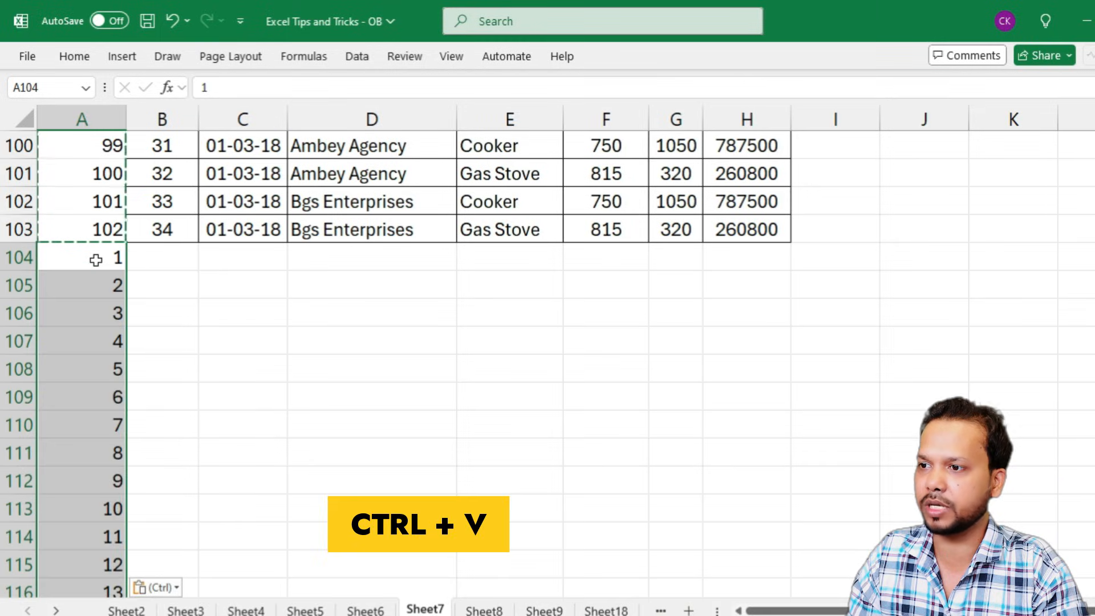
pyautogui.scroll(-6, 103, 360)
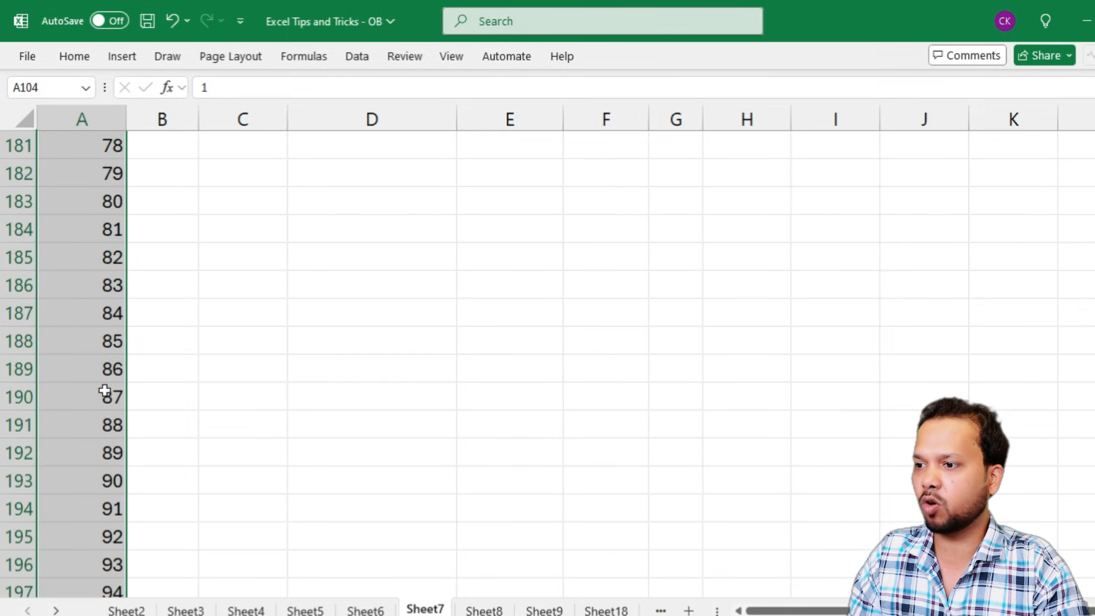
# Add filters to the header row on Sheet7 and sort the S.No column from smallest to largest
pyautogui.scroll(20, 105, 394)
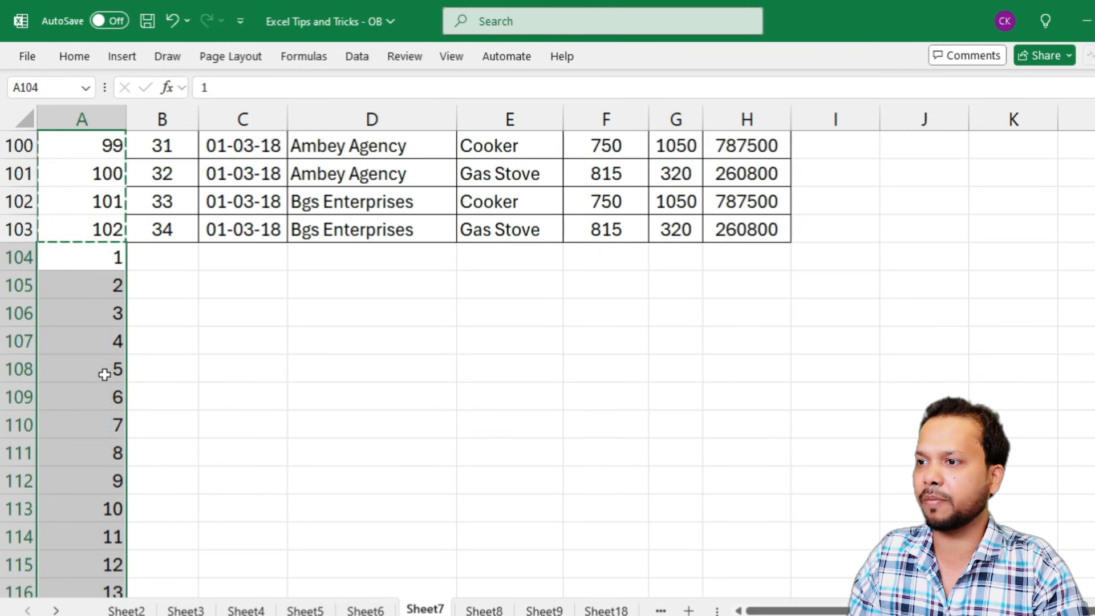
pyautogui.scroll(20, 104, 374)
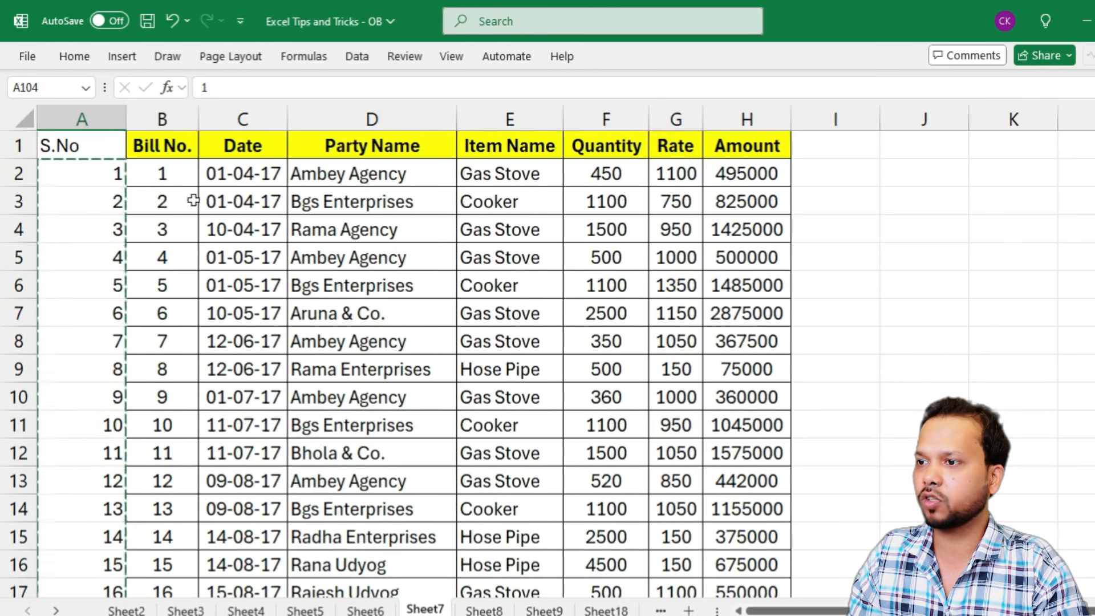
pyautogui.click(114, 152)
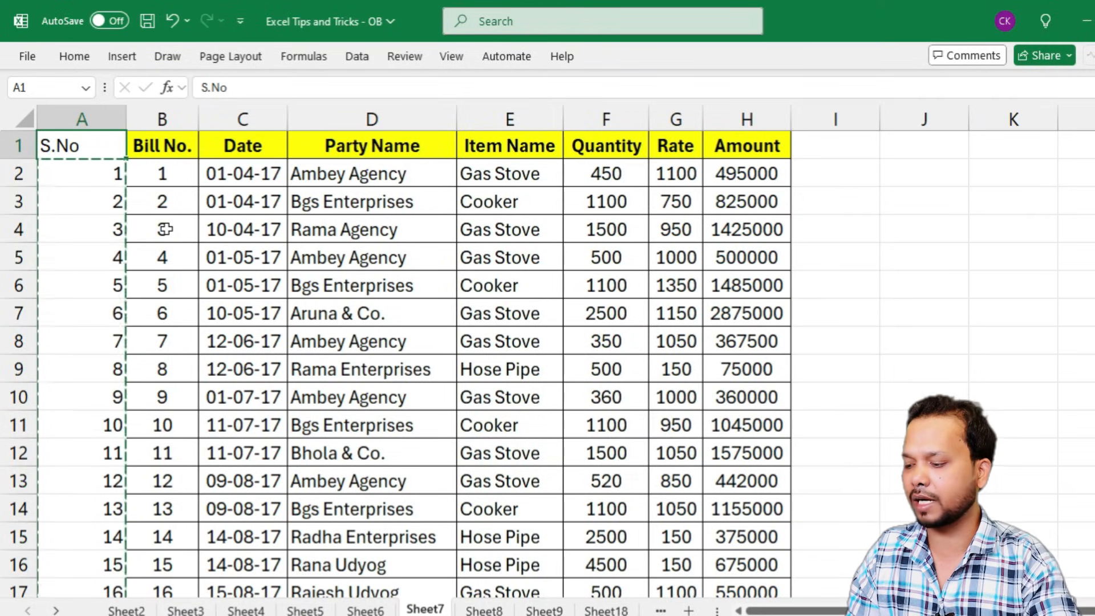
pyautogui.hotkey('ctrl', 'shift', 'l')
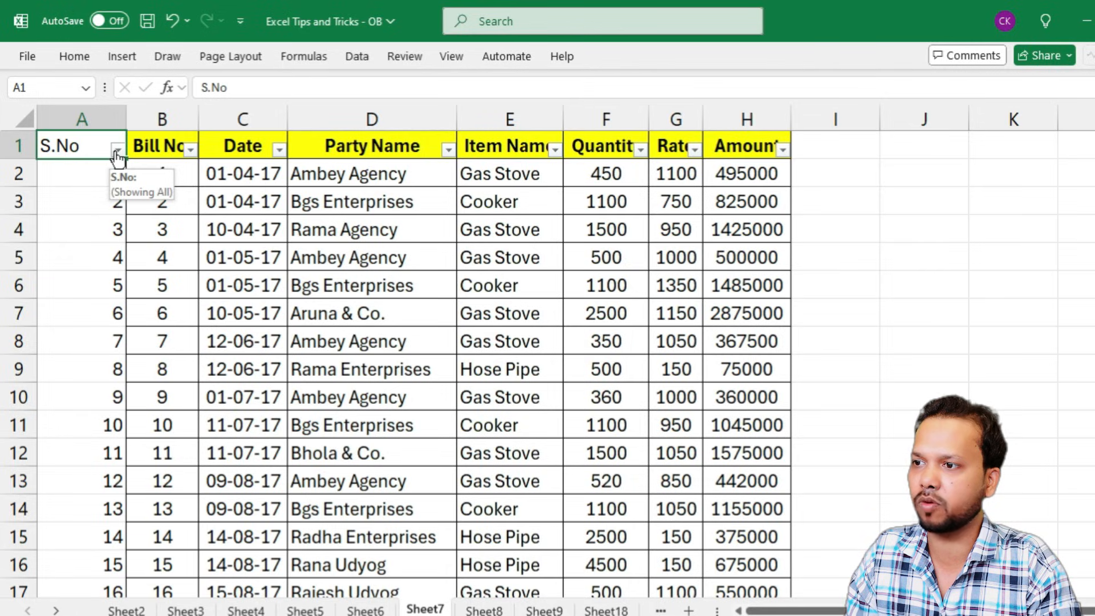
pyautogui.click(117, 149)
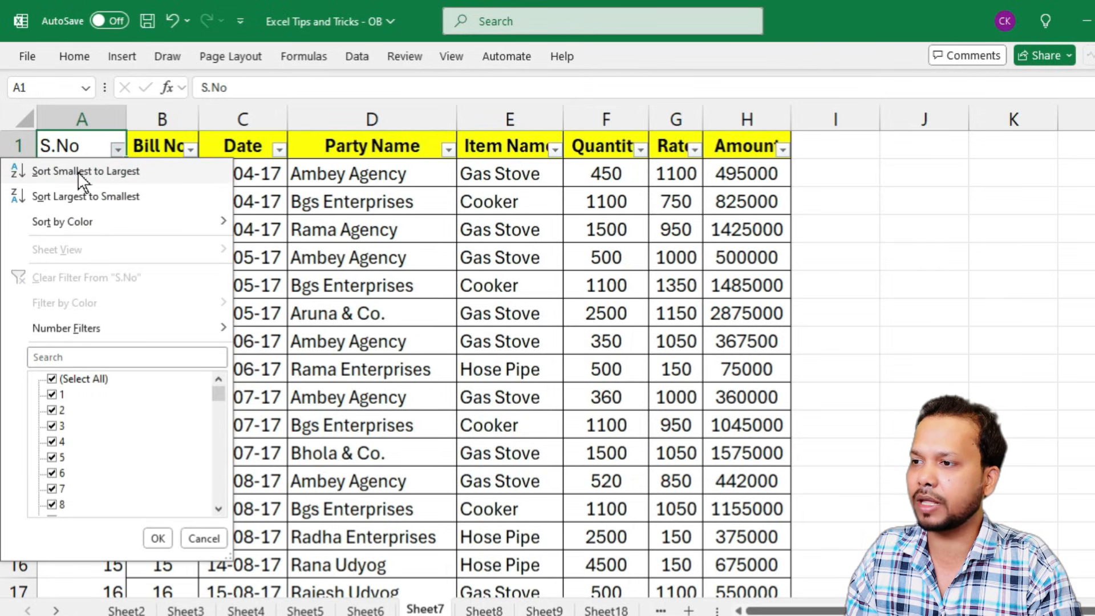
pyautogui.click(156, 176)
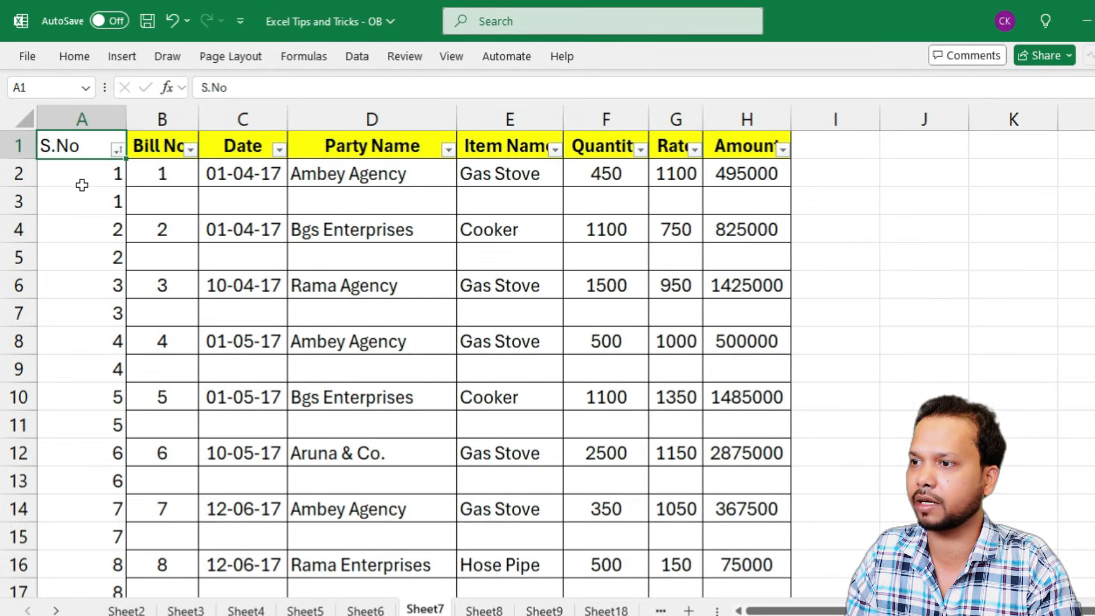
# Delete the S.No helper column from the sorted bill table
pyautogui.click(82, 184)
pyautogui.scroll(-19, 142, 391)
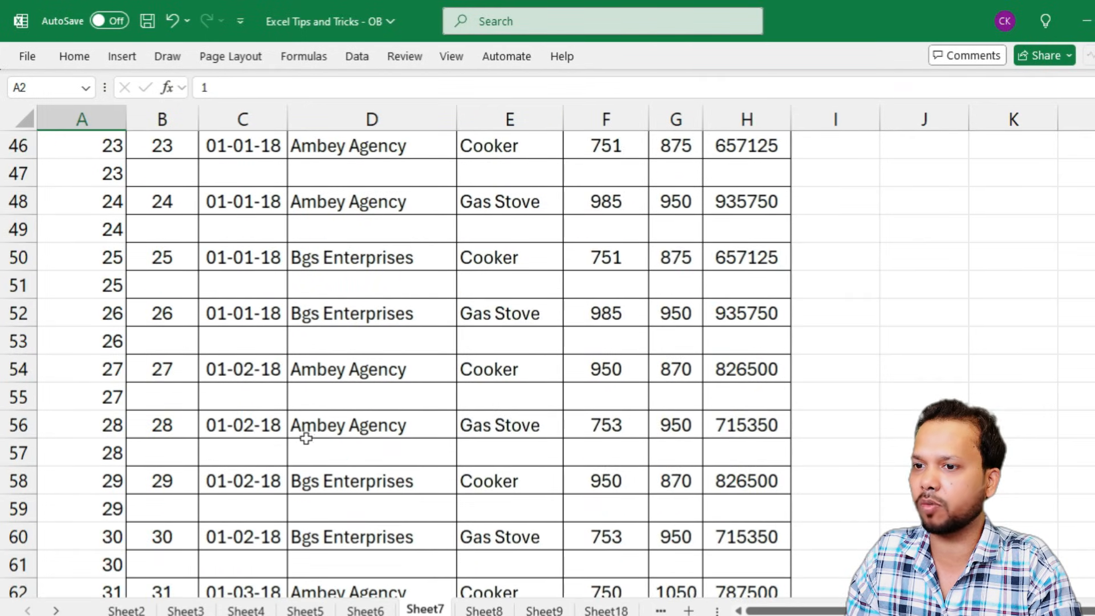
pyautogui.scroll(-7, 307, 439)
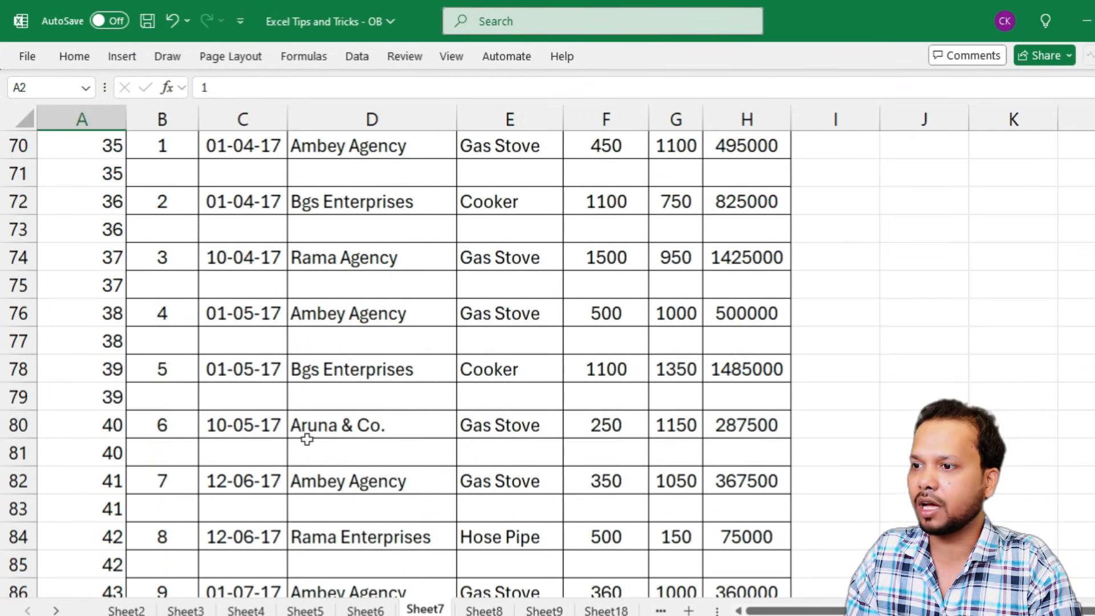
pyautogui.scroll(-5, 308, 437)
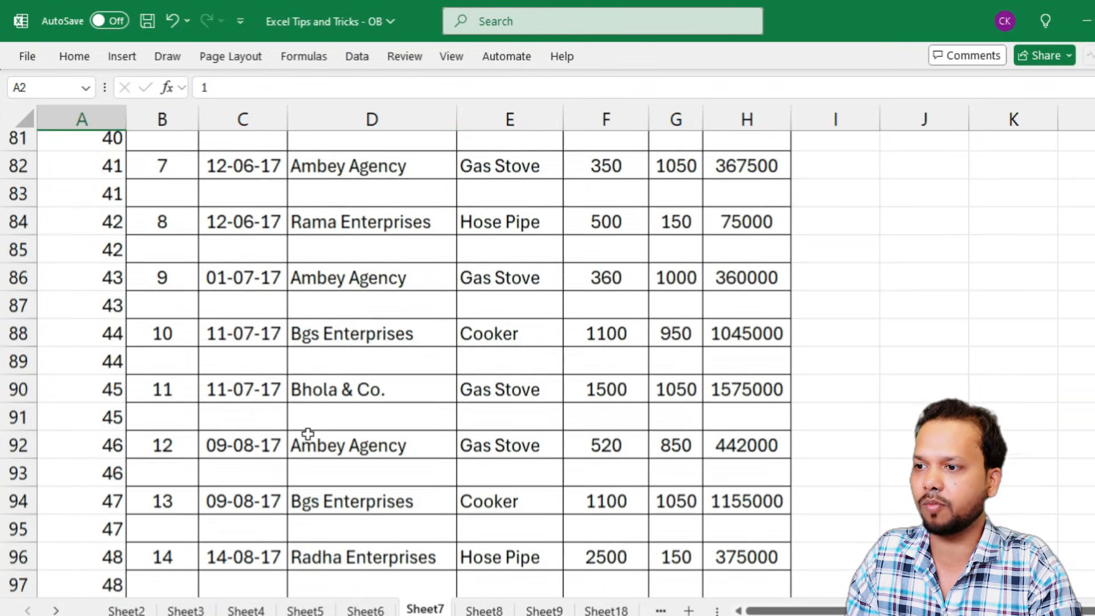
pyautogui.scroll(-4, 308, 434)
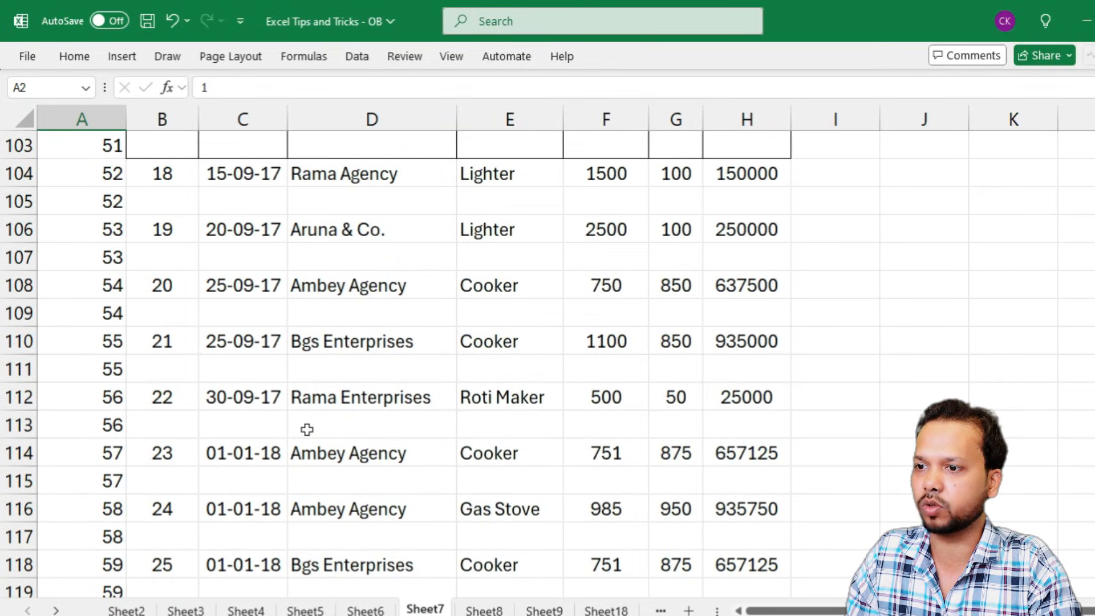
pyautogui.scroll(20, 248, 397)
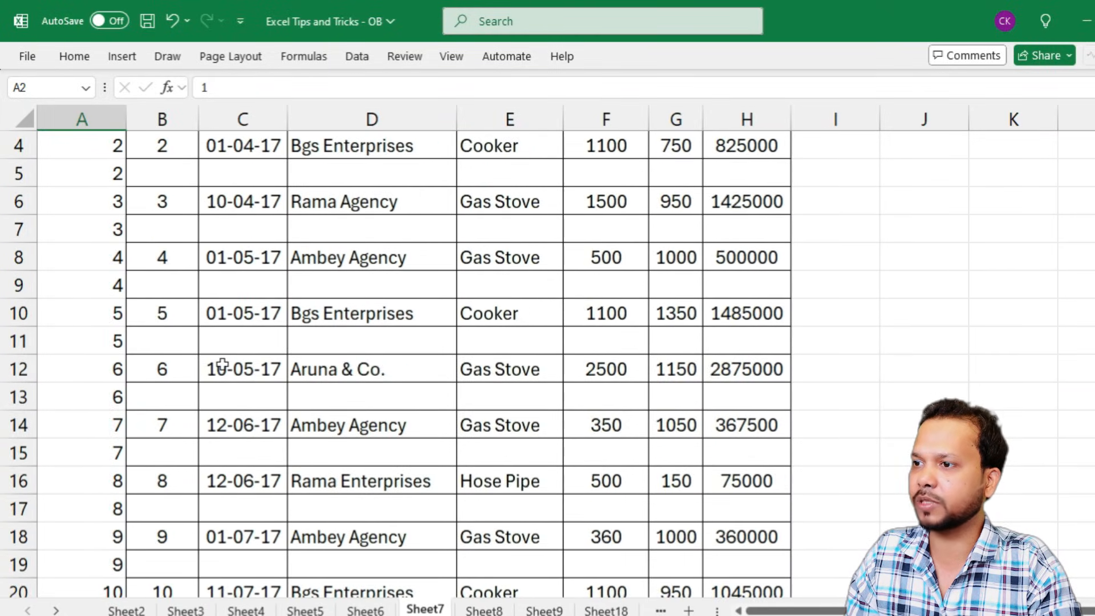
pyautogui.click(102, 125)
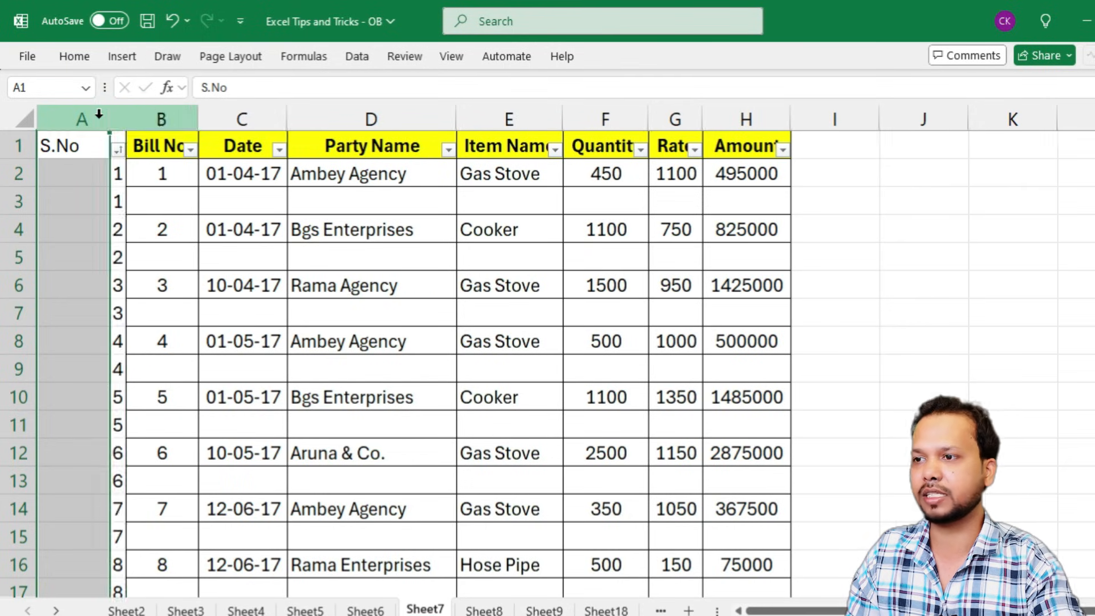
pyautogui.hotkey('ctrl', '-')
pyautogui.click(52, 171)
pyautogui.click(74, 147)
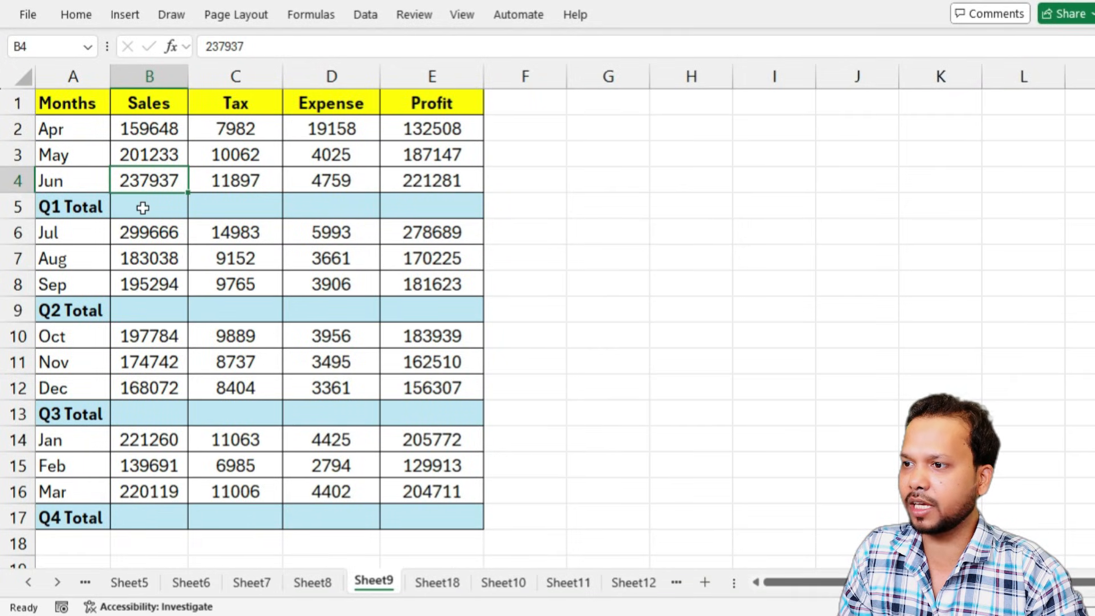
pyautogui.moveTo(144, 206); pyautogui.dragTo(432, 207)
pyautogui.moveTo(124, 308); pyautogui.dragTo(448, 305)
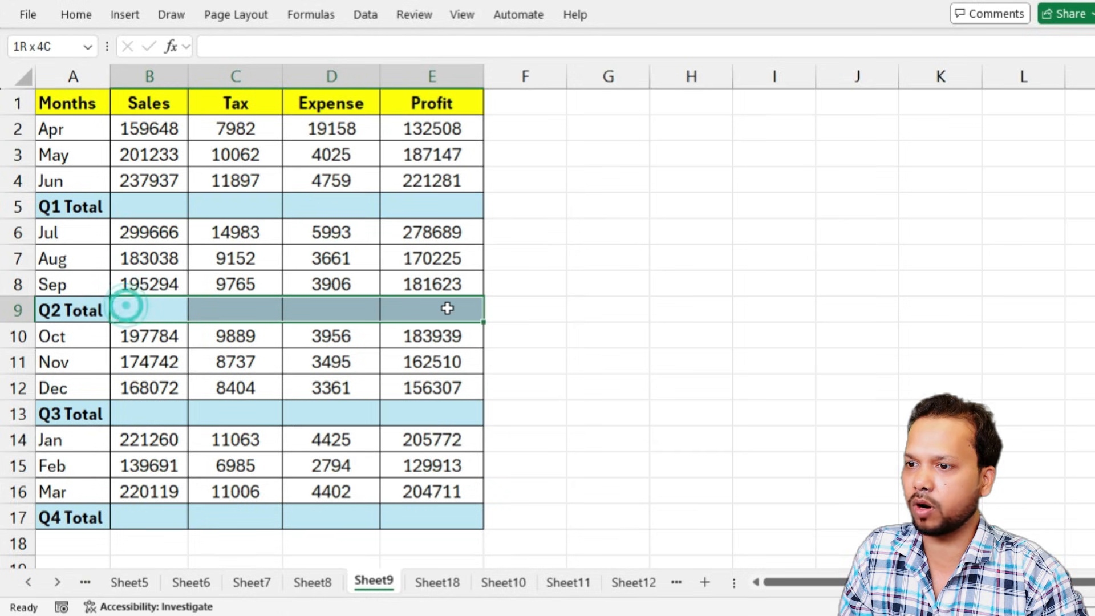
pyautogui.moveTo(133, 416); pyautogui.dragTo(484, 416)
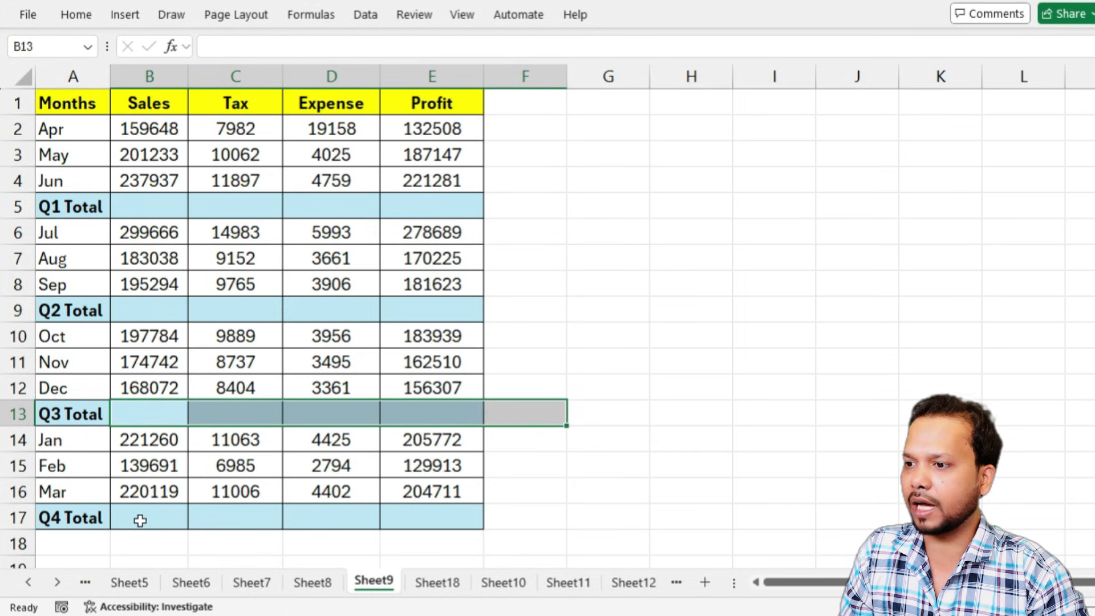
pyautogui.moveTo(139, 519); pyautogui.dragTo(435, 520)
# Select all blank cells of the Sheet9 table with Go To Special and fill them with AutoSum quarterly totals
pyautogui.click(239, 361)
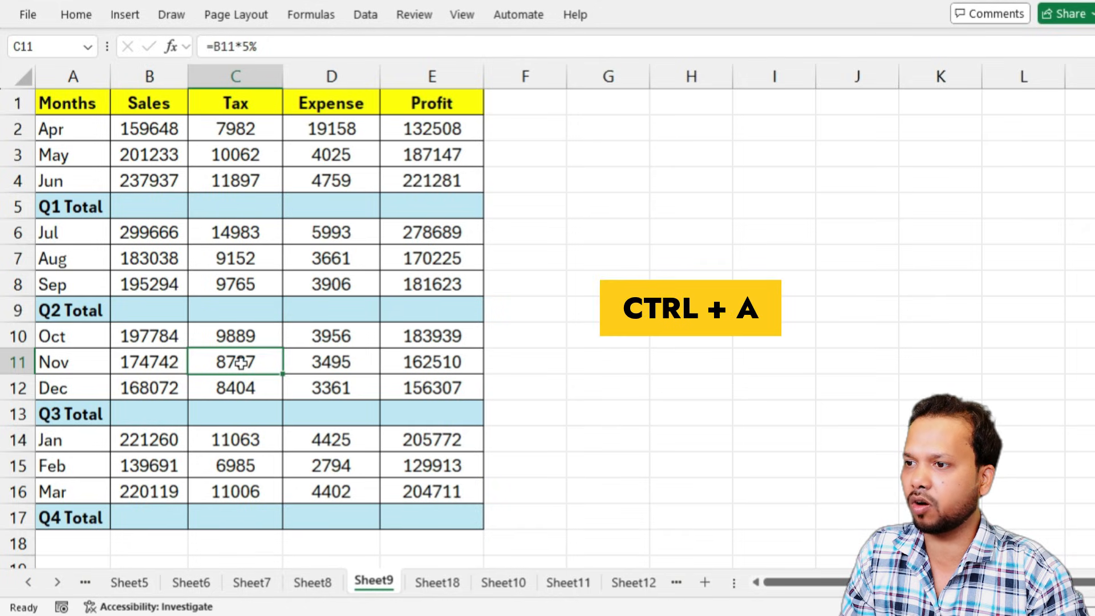
pyautogui.hotkey('ctrl', 'a')
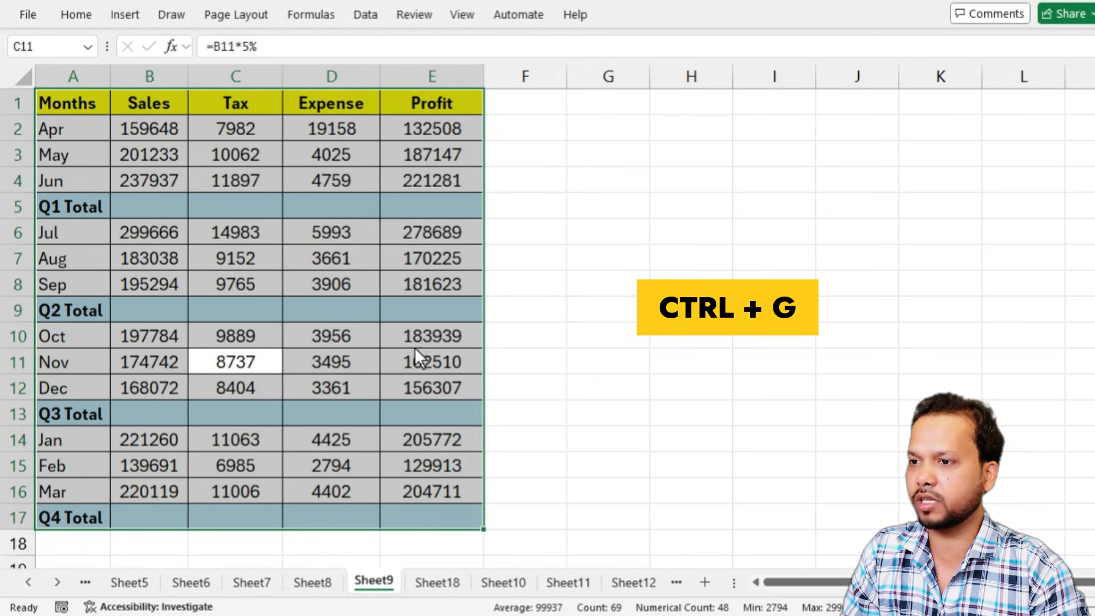
pyautogui.hotkey('ctrl', 'g')
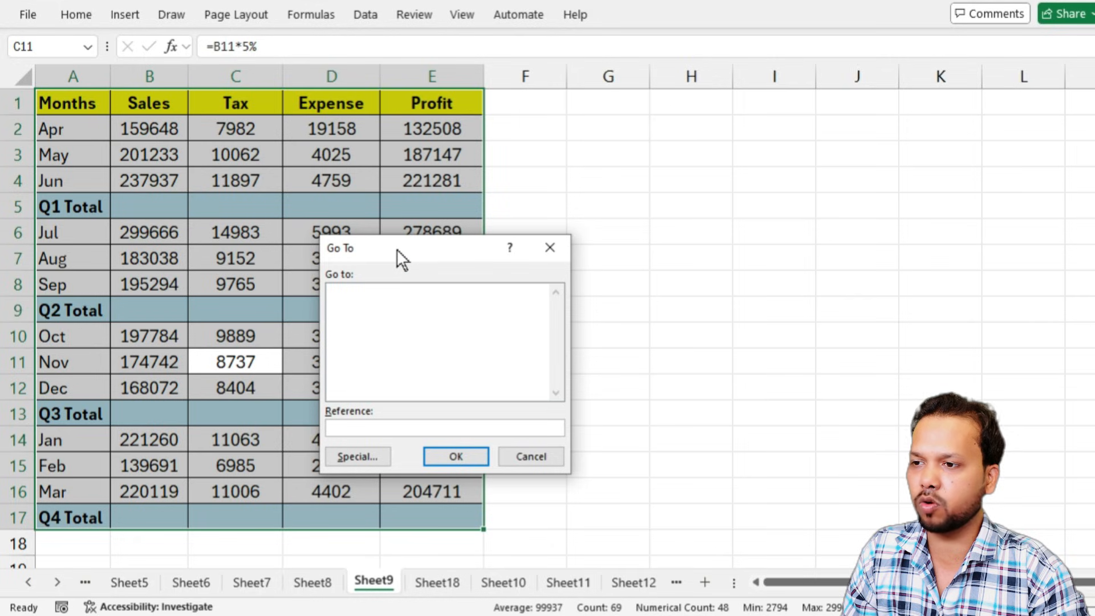
pyautogui.click(358, 456)
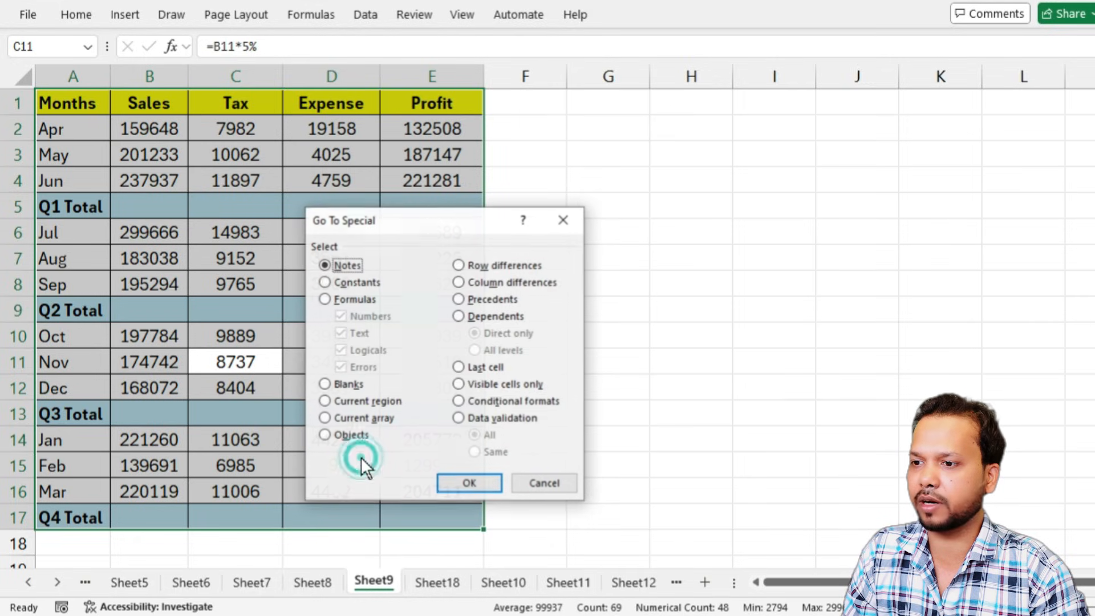
pyautogui.click(340, 384)
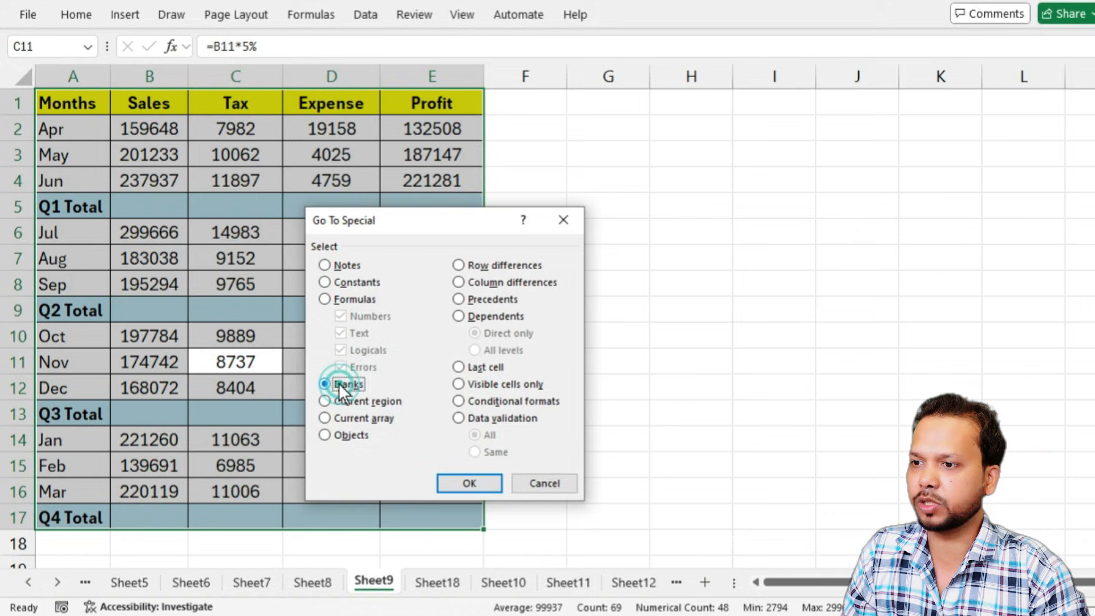
pyautogui.click(471, 484)
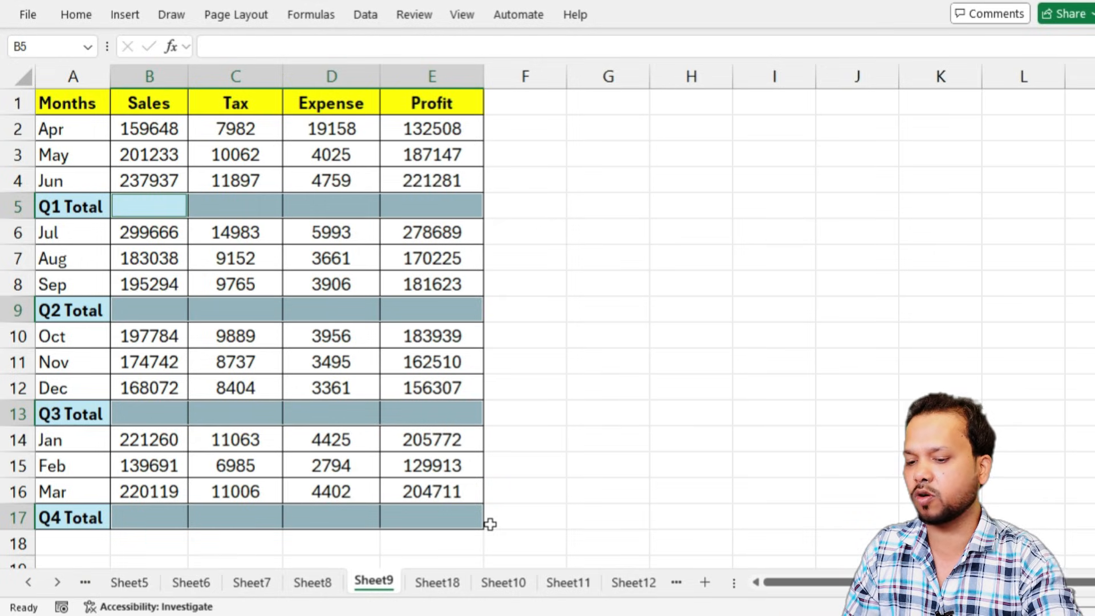
pyautogui.hotkey('alt', '=')
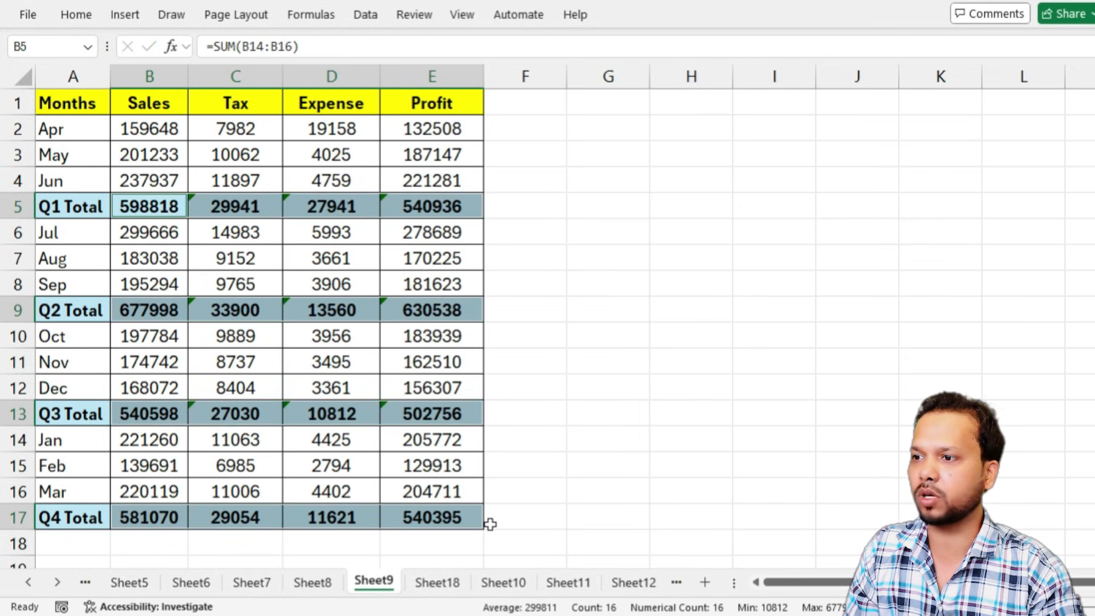
# Examine the quarterly total formulas in B5, C5, C9, C13 and C17 and the ranges they sum
pyautogui.click(147, 207)
pyautogui.press('F2')
pyautogui.press('Escape')
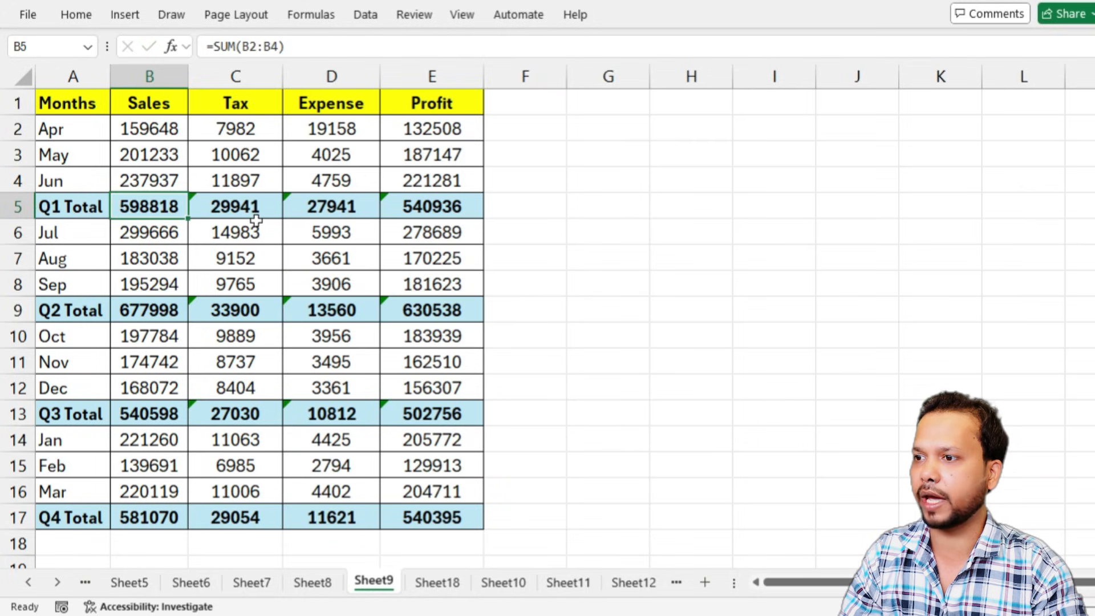
pyautogui.click(235, 206)
pyautogui.press('F2')
pyautogui.press('Escape')
pyautogui.click(248, 310)
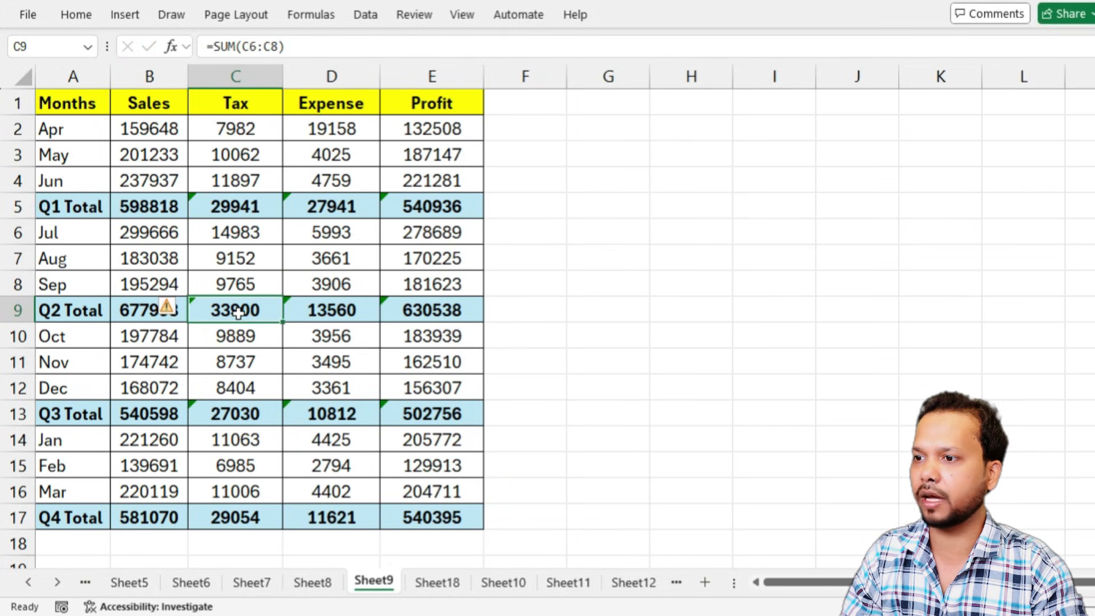
pyautogui.press('F2')
pyautogui.press('Escape')
pyautogui.click(244, 415)
pyautogui.press('F2')
pyautogui.press('Escape')
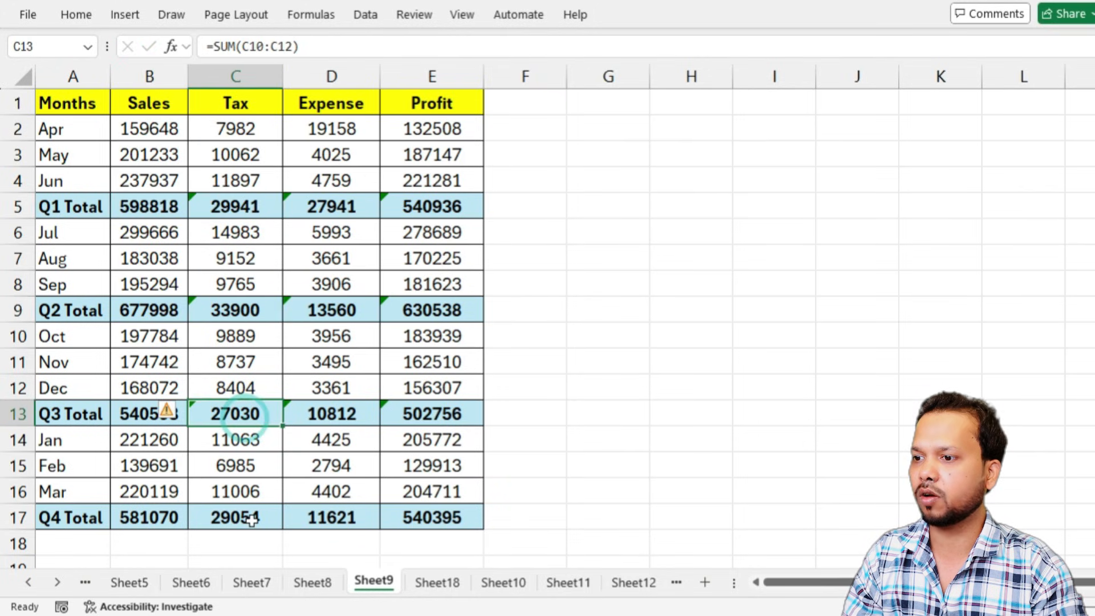
pyautogui.click(240, 517)
pyautogui.press('F2')
pyautogui.click(348, 442)
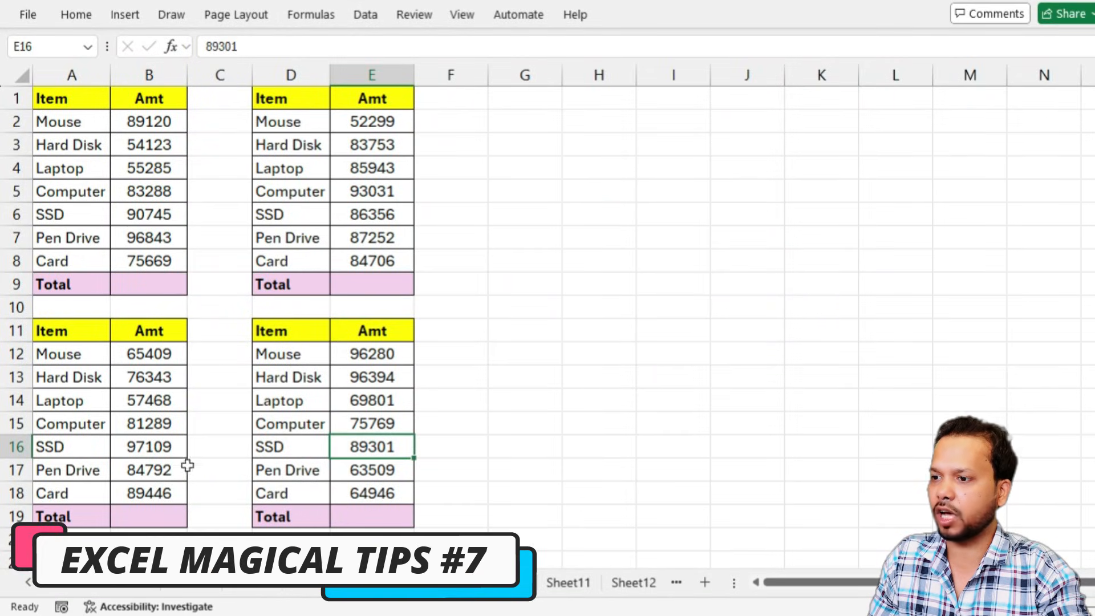
pyautogui.click(143, 520)
pyautogui.click(407, 522)
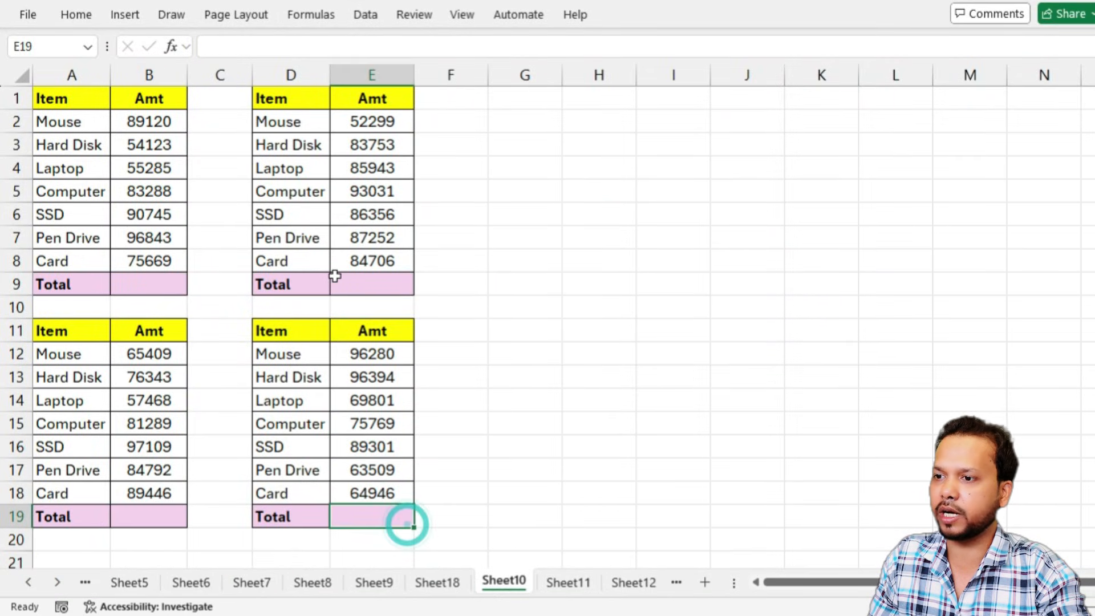
pyautogui.click(361, 283)
pyautogui.click(149, 285)
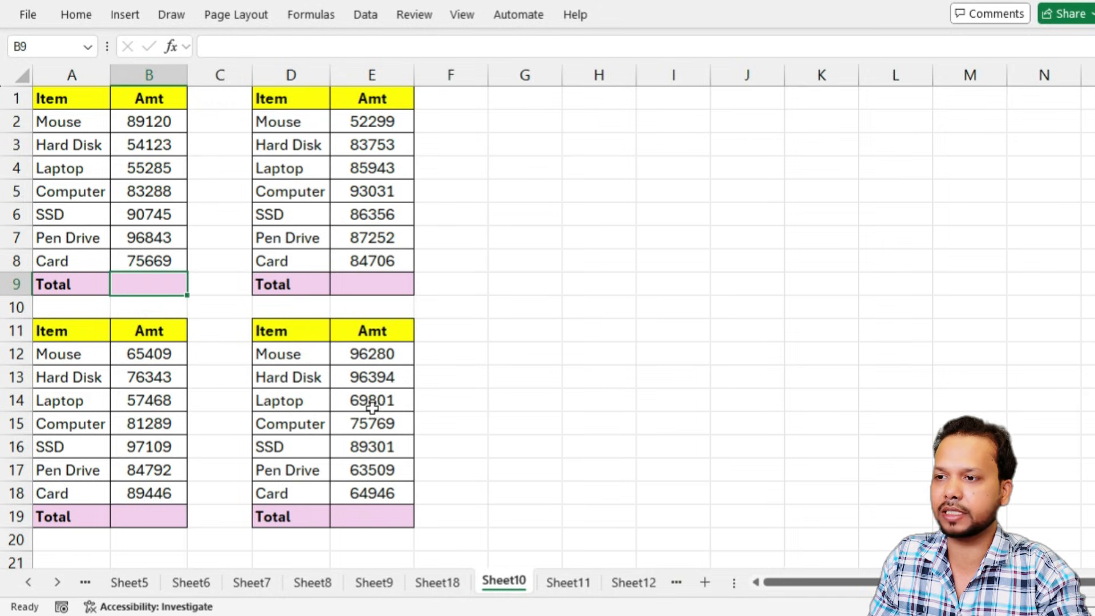
pyautogui.click(354, 404)
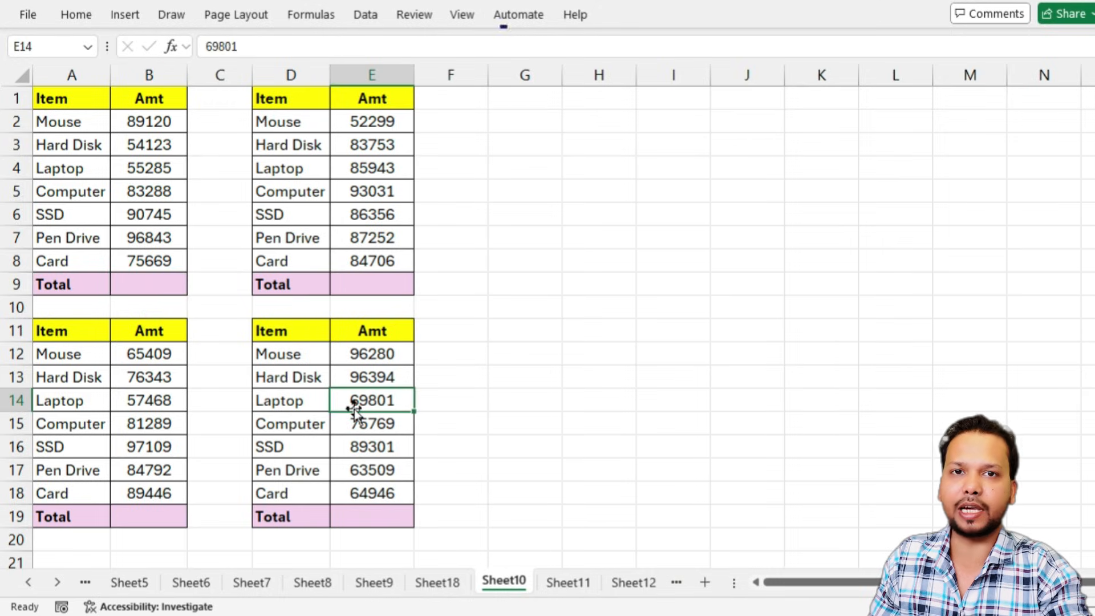
# Select the four empty Total cells B9, E9, B19 and E19 together and fill them with AutoSum
pyautogui.click(156, 286)
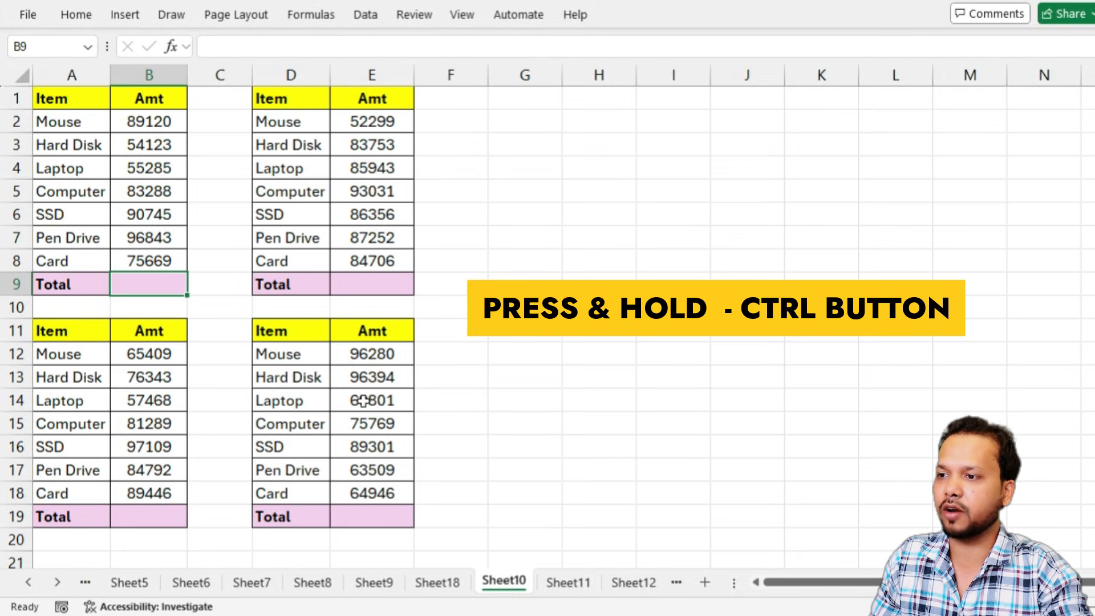
pyautogui.keyDown('ctrl'); pyautogui.click(363, 281); pyautogui.keyUp('ctrl')
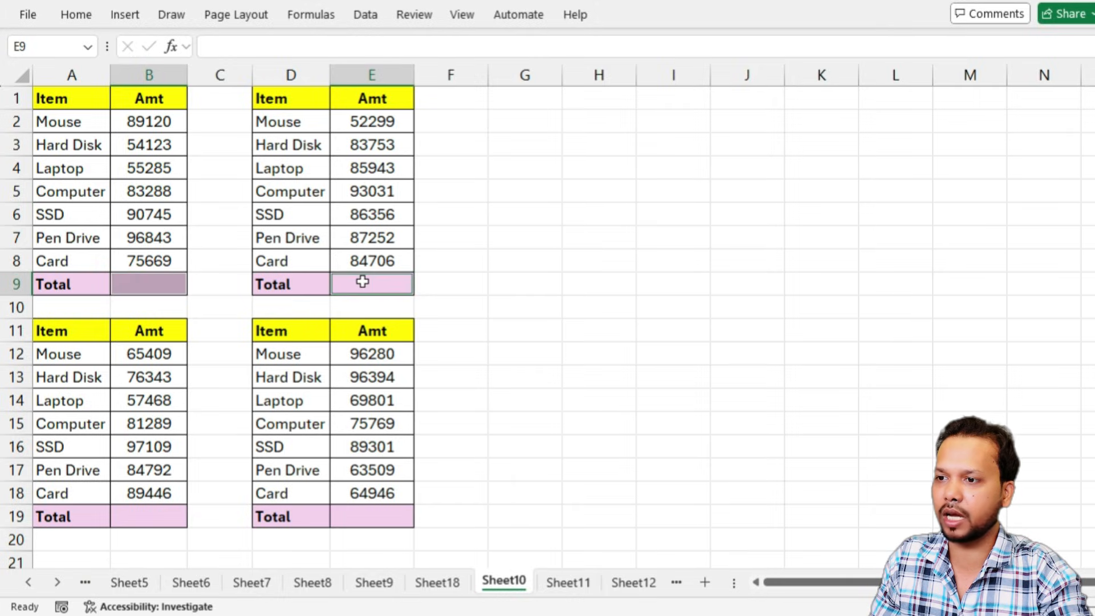
pyautogui.keyDown('ctrl'); pyautogui.click(140, 515); pyautogui.keyUp('ctrl')
pyautogui.keyDown('ctrl'); pyautogui.click(360, 517); pyautogui.keyUp('ctrl')
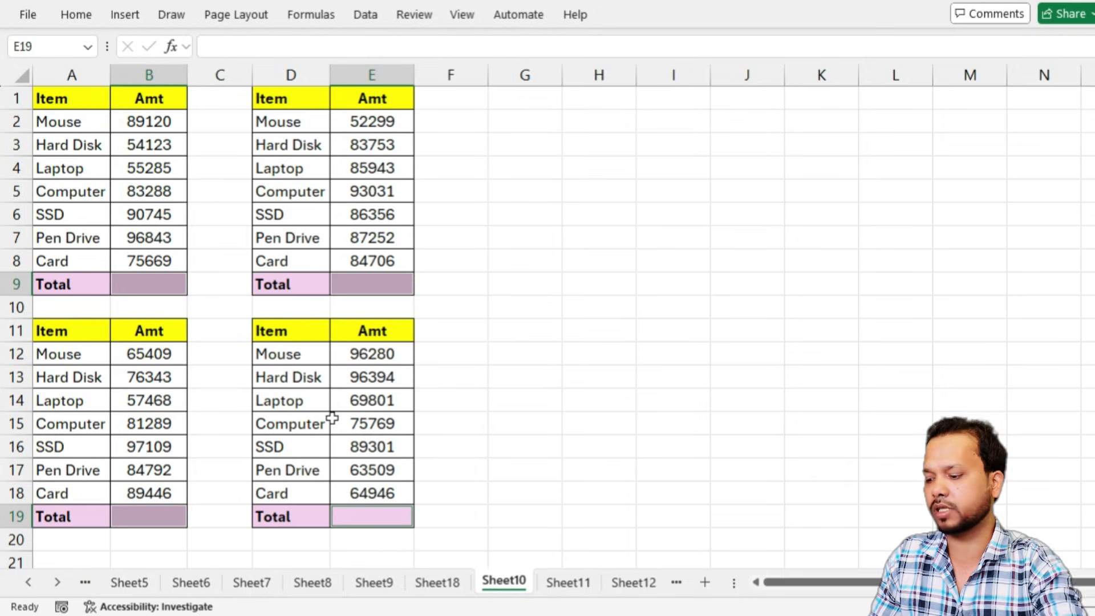
pyautogui.hotkey('alt', '=')
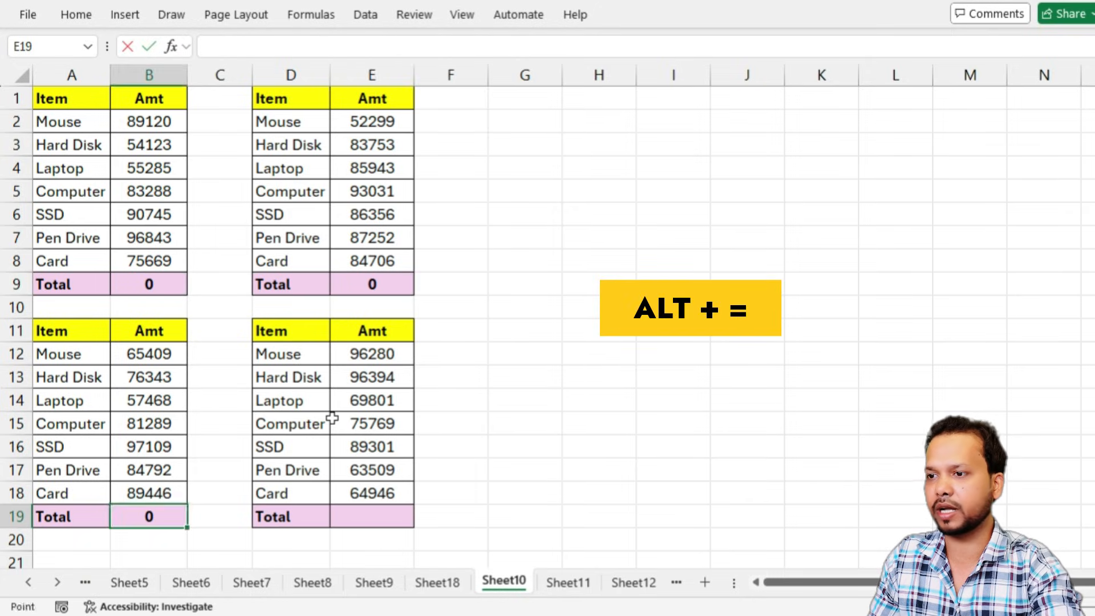
# Examine the total formulas in B9, B19, E19 and E9 and the ranges they sum
pyautogui.click(164, 286)
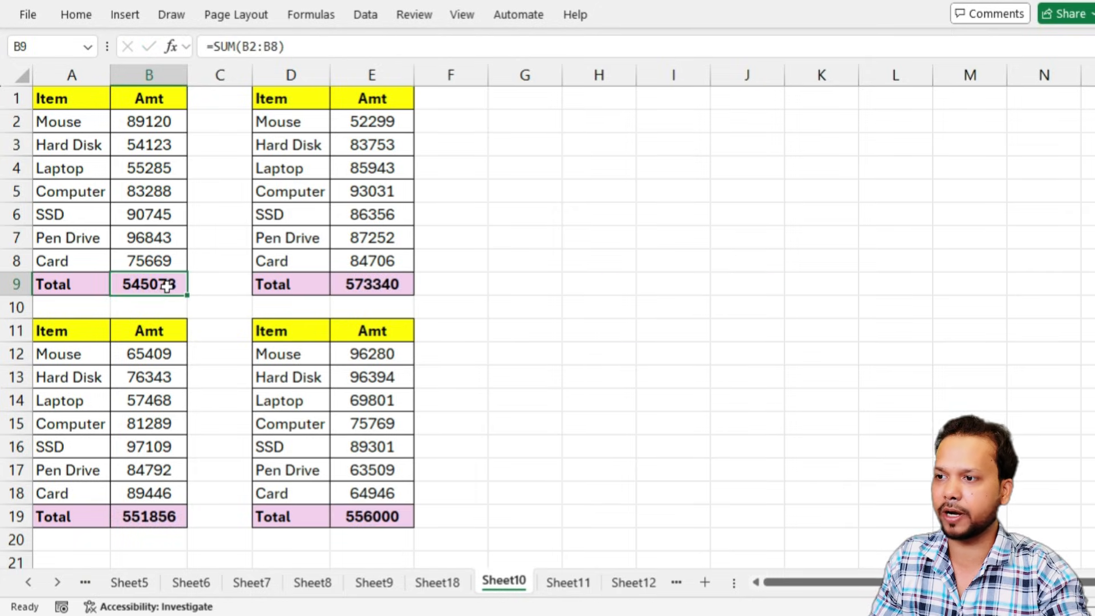
pyautogui.doubleClick(149, 284)
pyautogui.press('Escape')
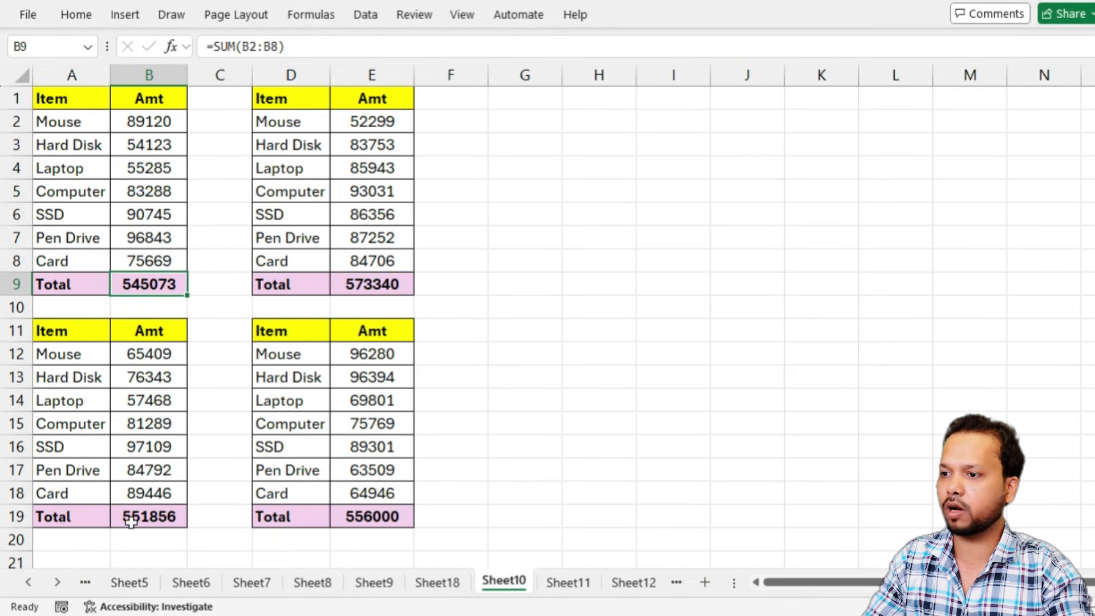
pyautogui.doubleClick(134, 516)
pyautogui.press('Escape')
pyautogui.click(384, 518)
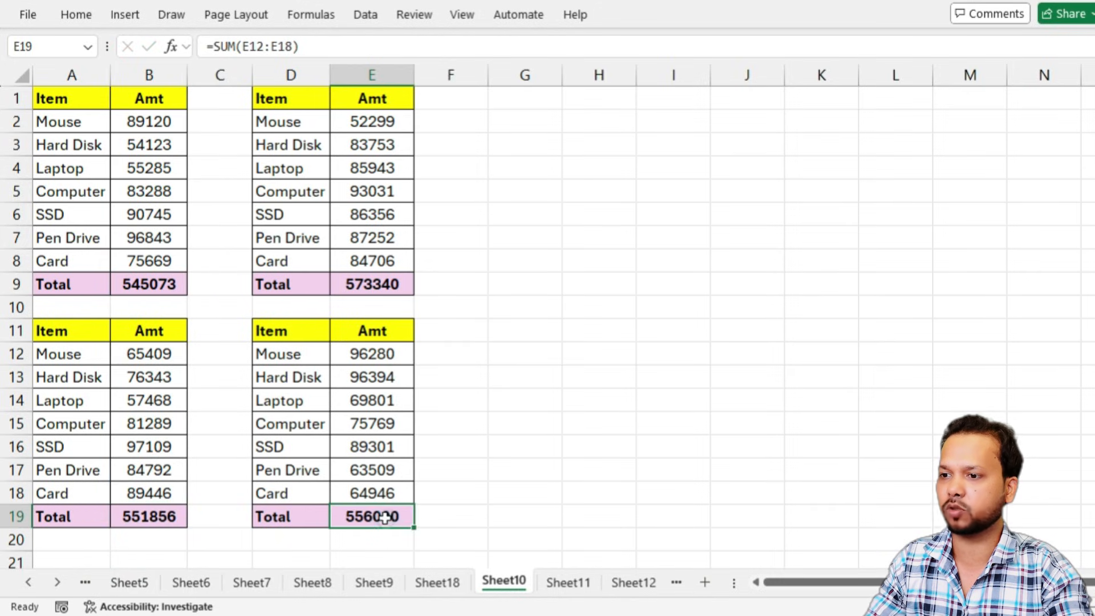
pyautogui.doubleClick(384, 518)
pyautogui.press('Escape')
pyautogui.doubleClick(393, 284)
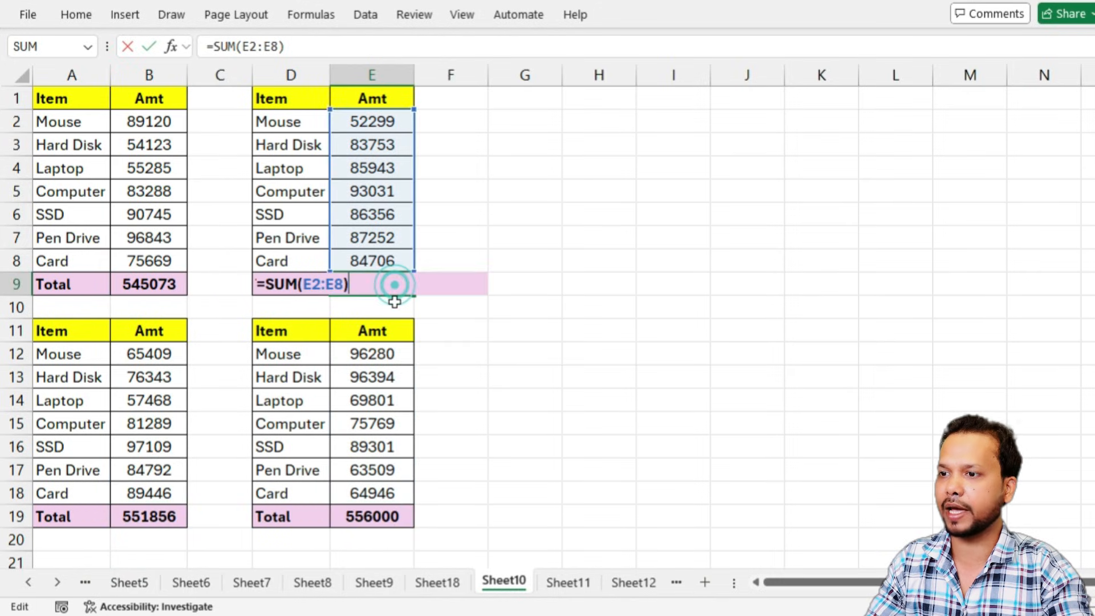
pyautogui.press('Escape')
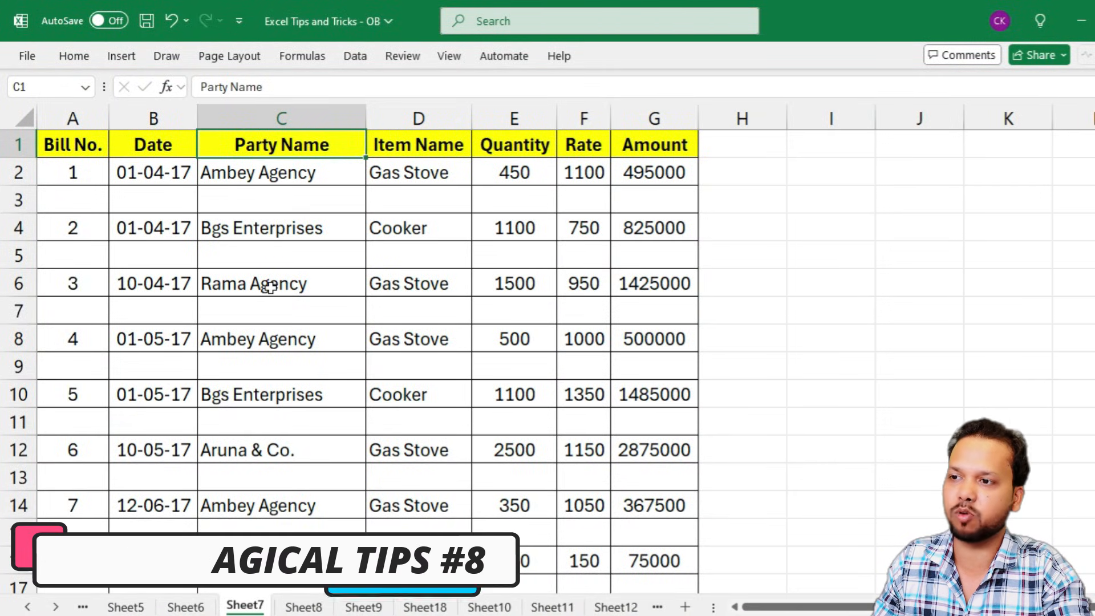
# Review the Sheet7 bill table and the blank rows between its records, such as rows 3, 5, 7 and 9
pyautogui.scroll(-5, 270, 287)
pyautogui.scroll(-7, 268, 302)
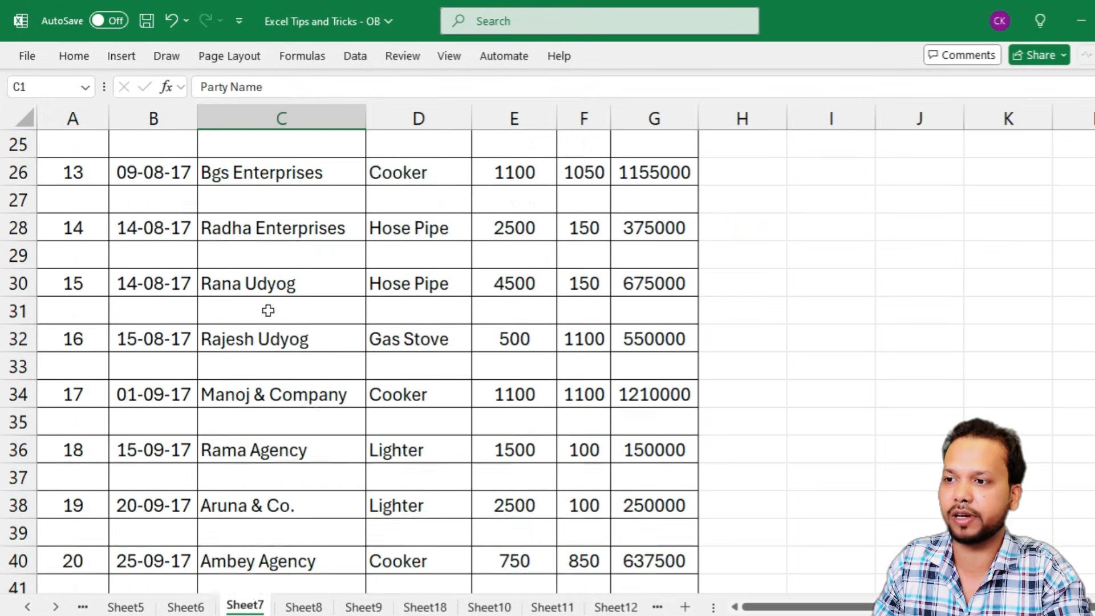
pyautogui.scroll(6, 274, 308)
pyautogui.scroll(6, 302, 320)
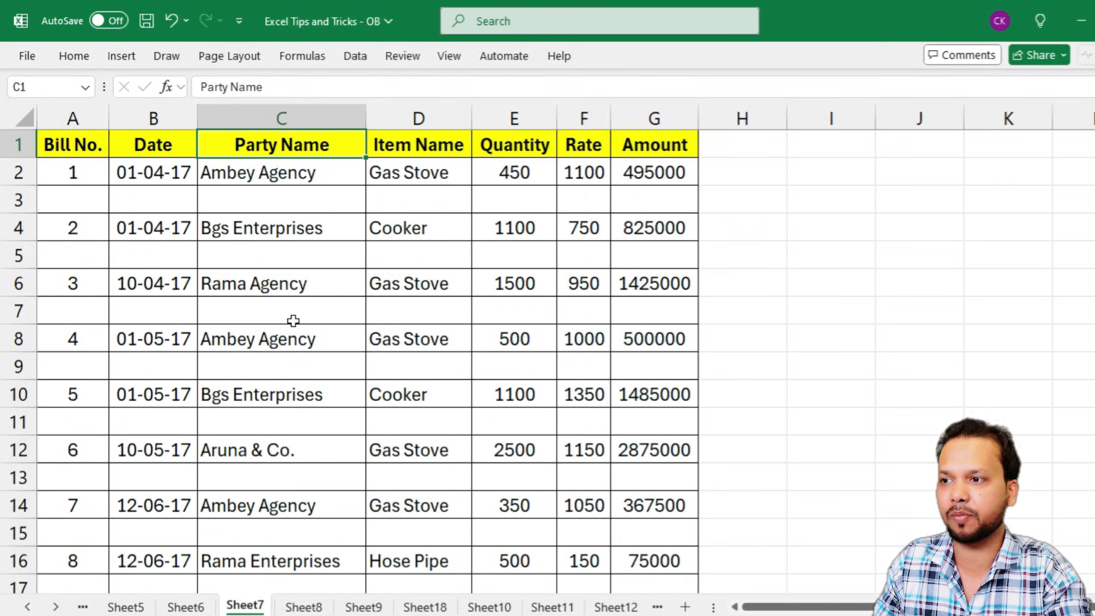
pyautogui.click(18, 200)
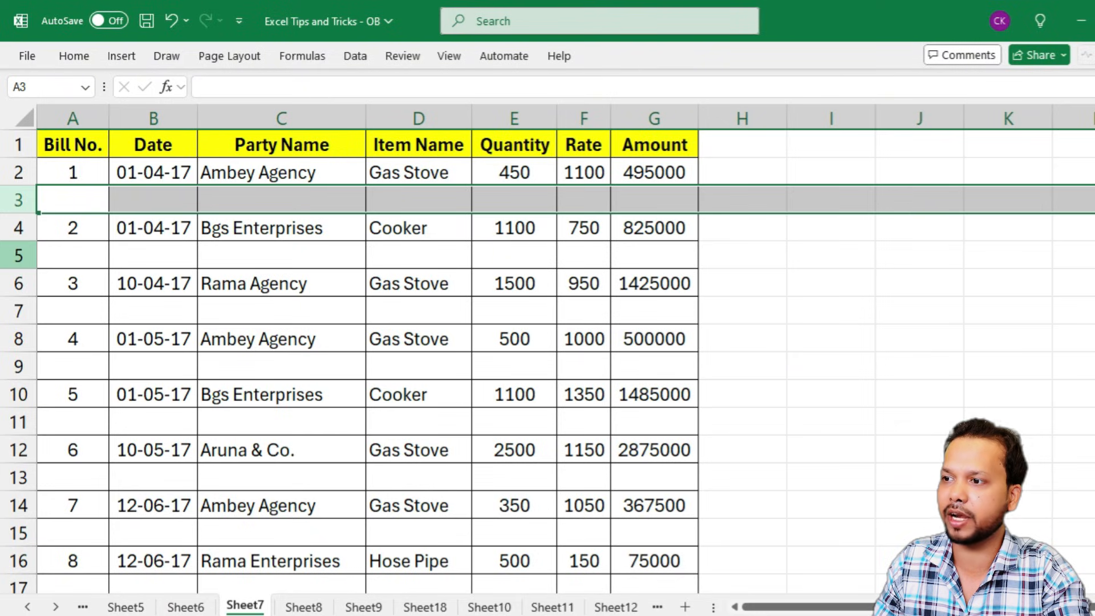
pyautogui.click(16, 255)
pyautogui.click(16, 311)
pyautogui.click(16, 366)
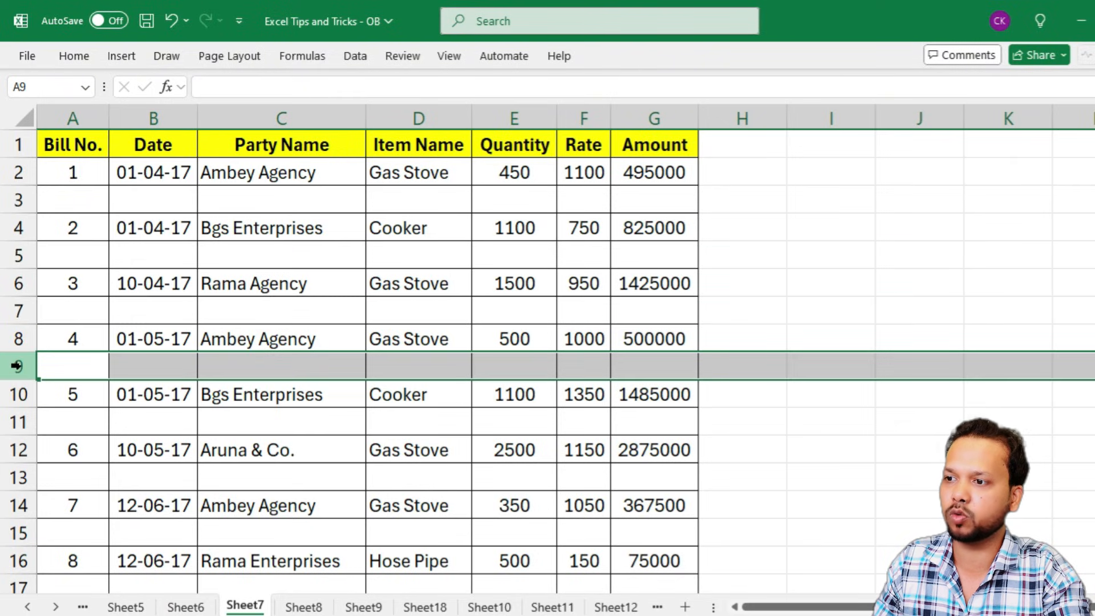
pyautogui.click(274, 230)
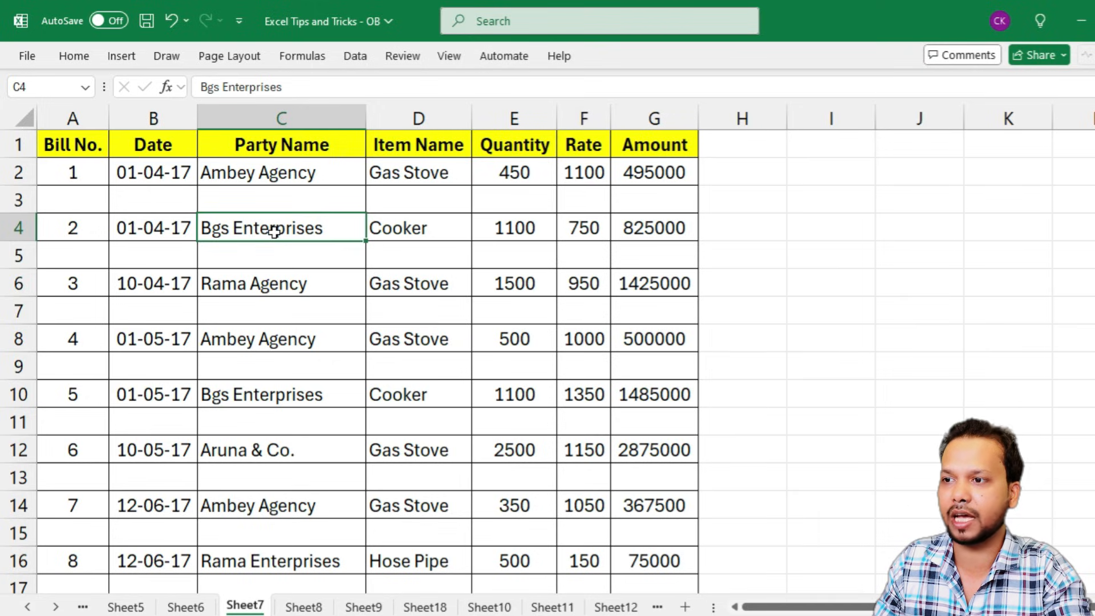
# Try adding filters from the Party Name header cell alone and check which parties its filter list offers
pyautogui.click(329, 140)
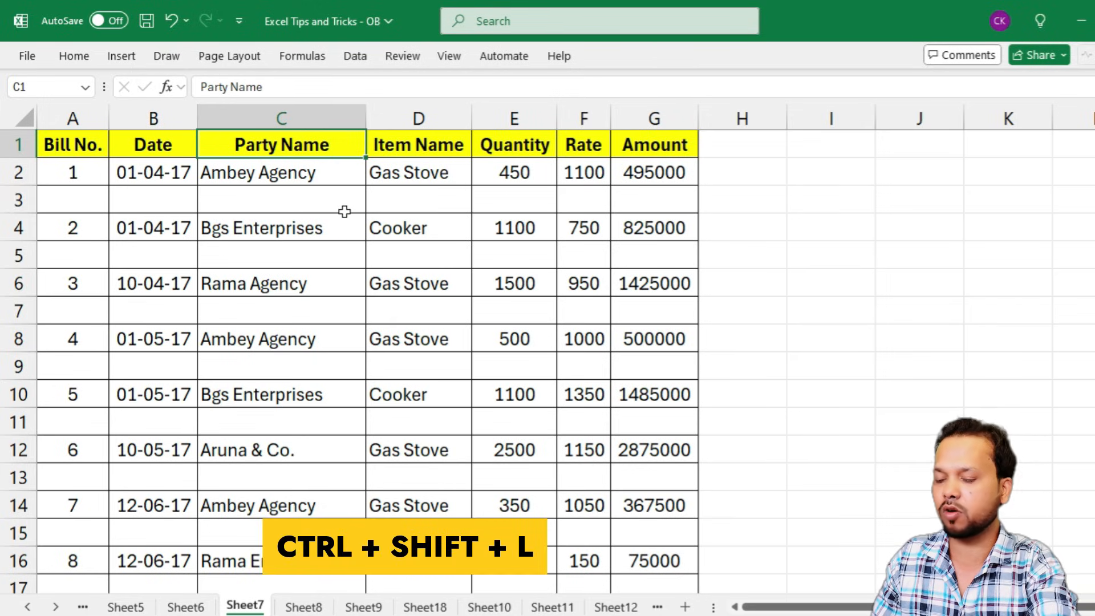
pyautogui.hotkey('ctrl', 'shift', 'l')
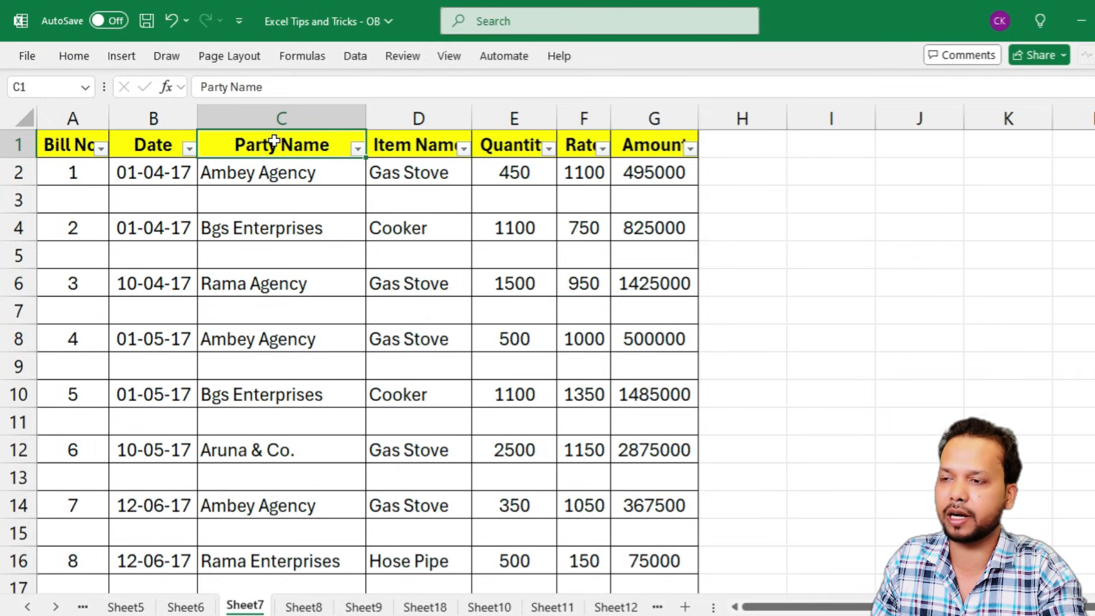
pyautogui.click(357, 149)
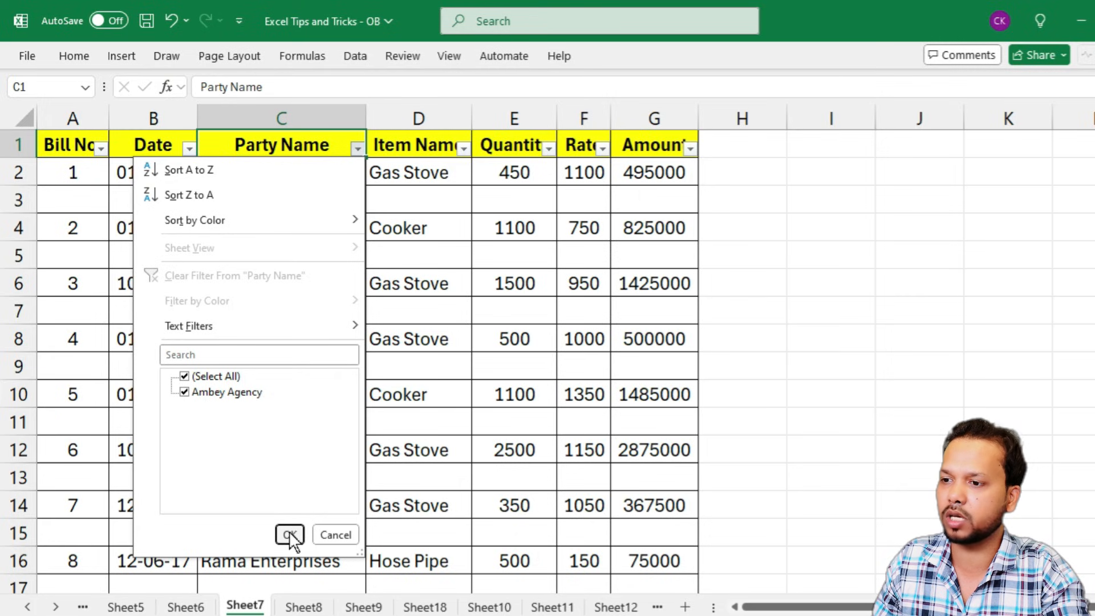
pyautogui.click(328, 535)
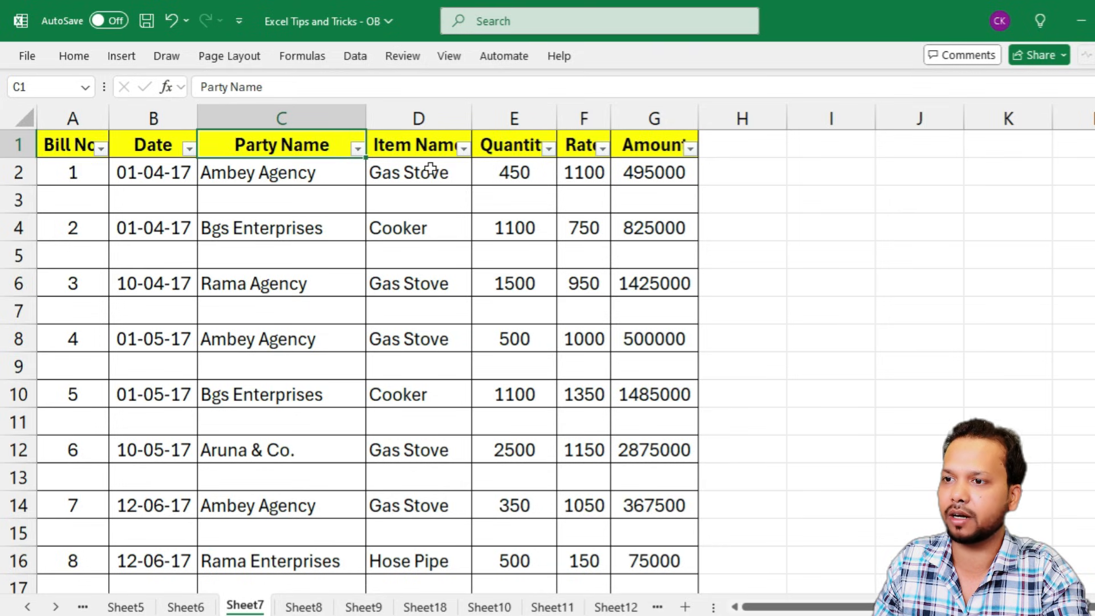
pyautogui.click(21, 198)
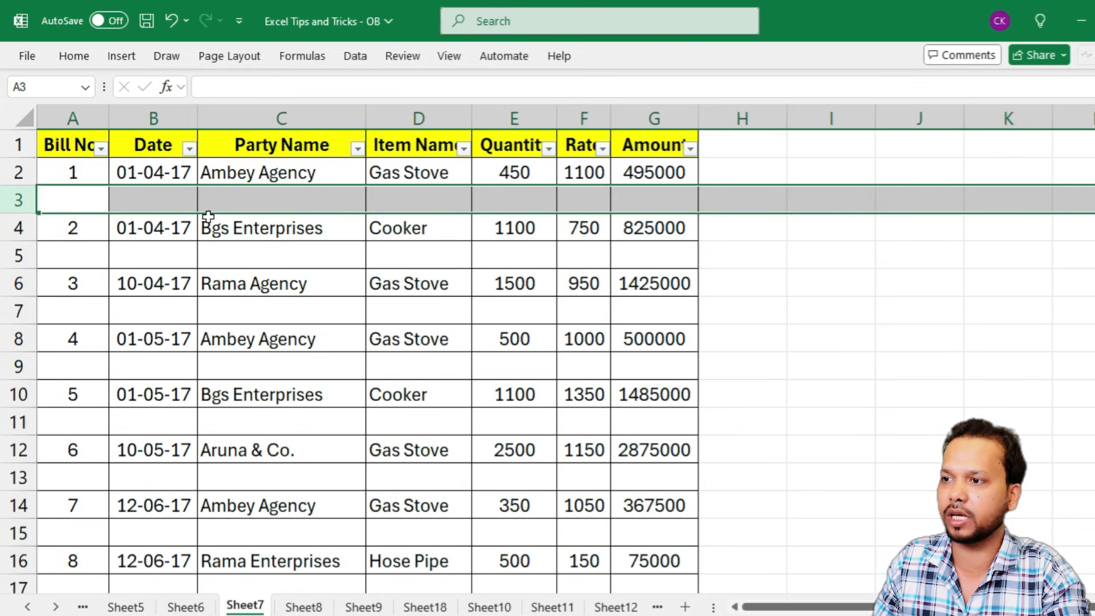
pyautogui.click(357, 149)
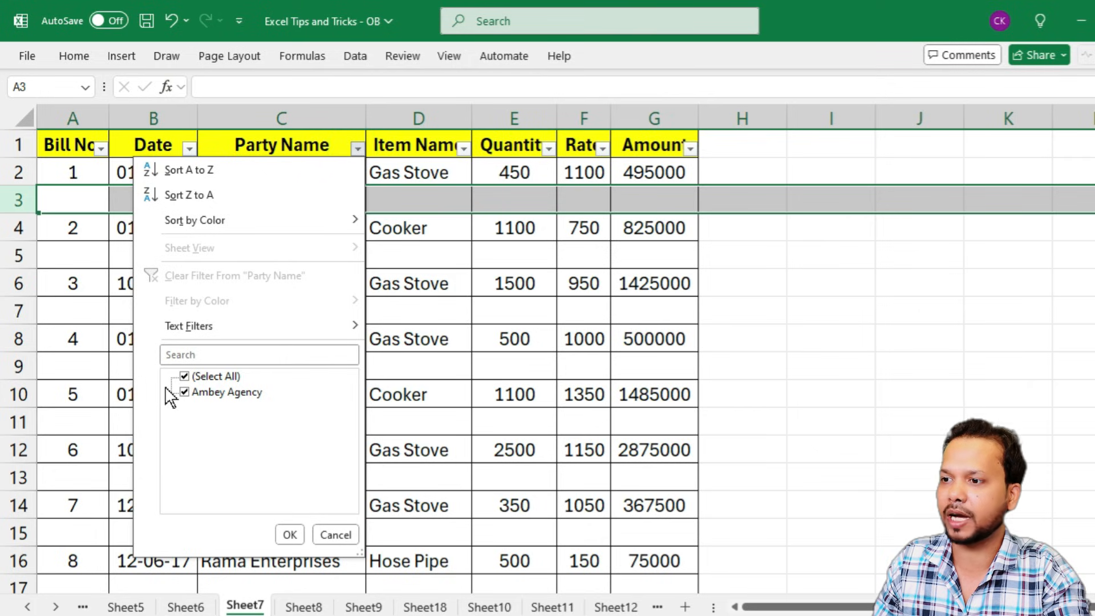
pyautogui.click(337, 534)
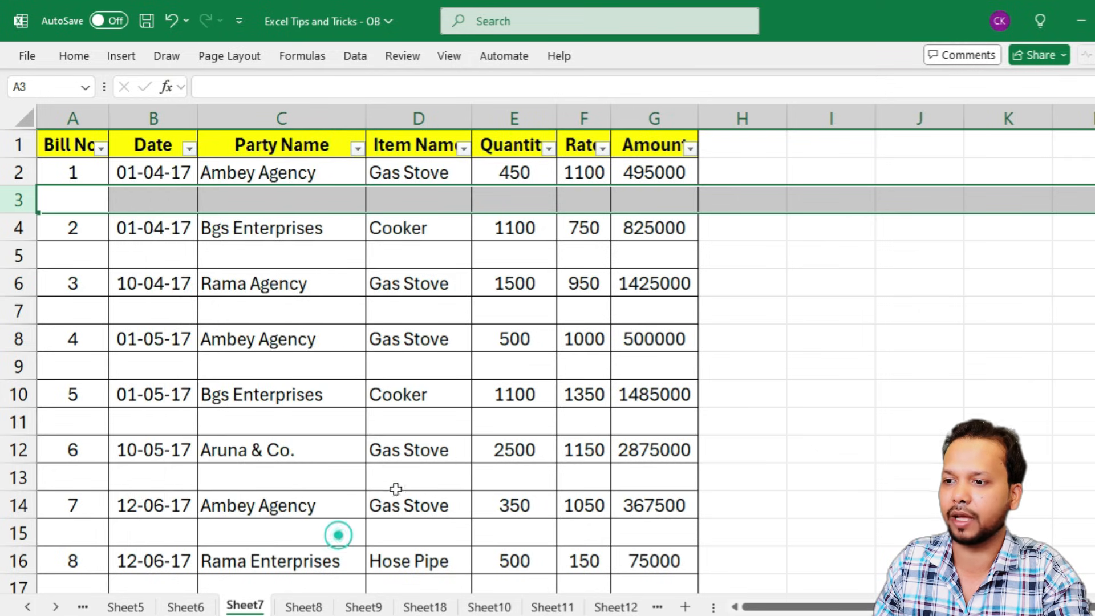
pyautogui.click(357, 284)
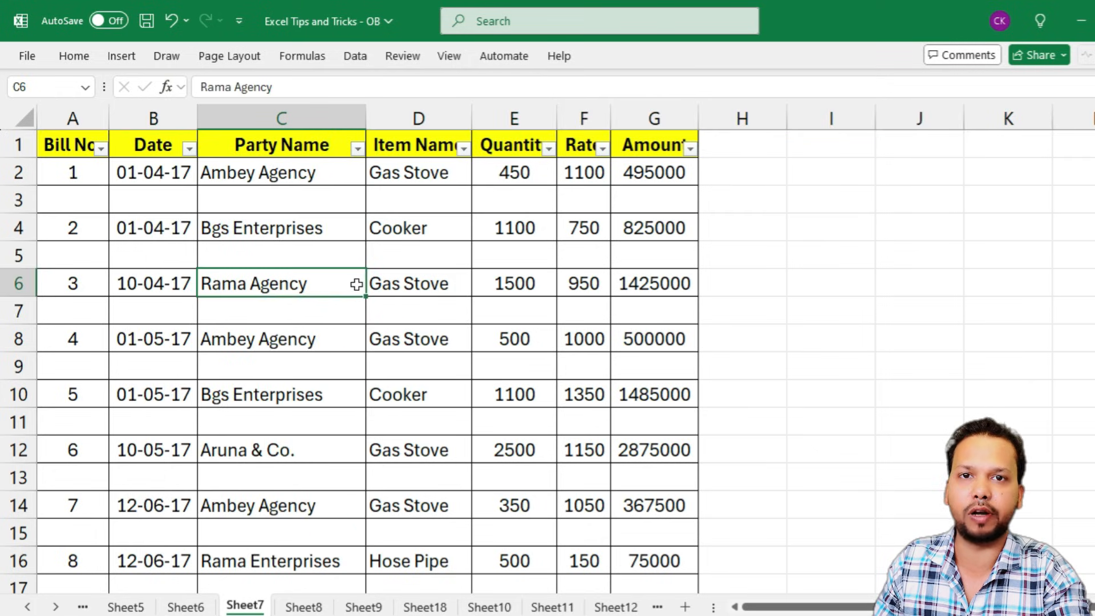
pyautogui.click(298, 137)
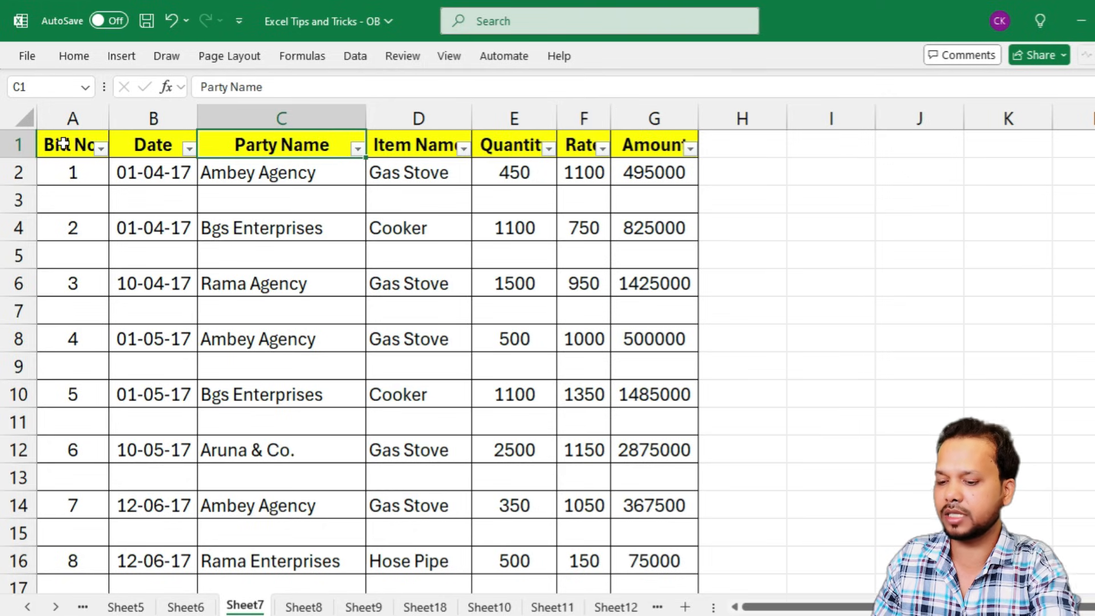
pyautogui.hotkey('ctrl', 'shift', 'l')
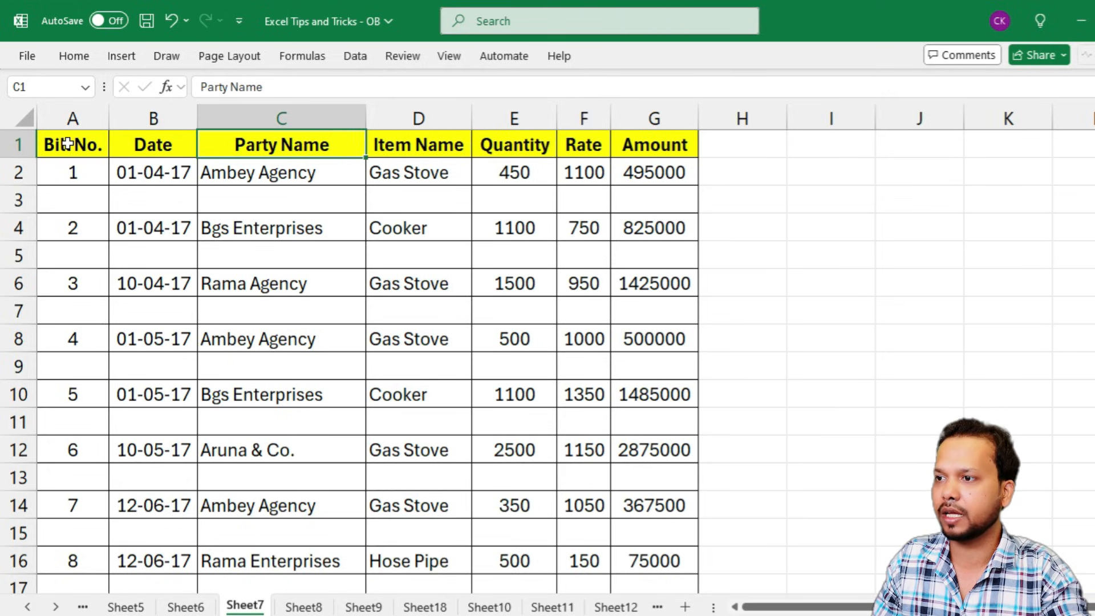
# Select the entire bill table in columns A to G, including its blank rows, and add filters to the header row
pyautogui.moveTo(67, 144); pyautogui.dragTo(636, 484)
pyautogui.scroll(13, 479, 372)
pyautogui.scroll(20, 482, 361)
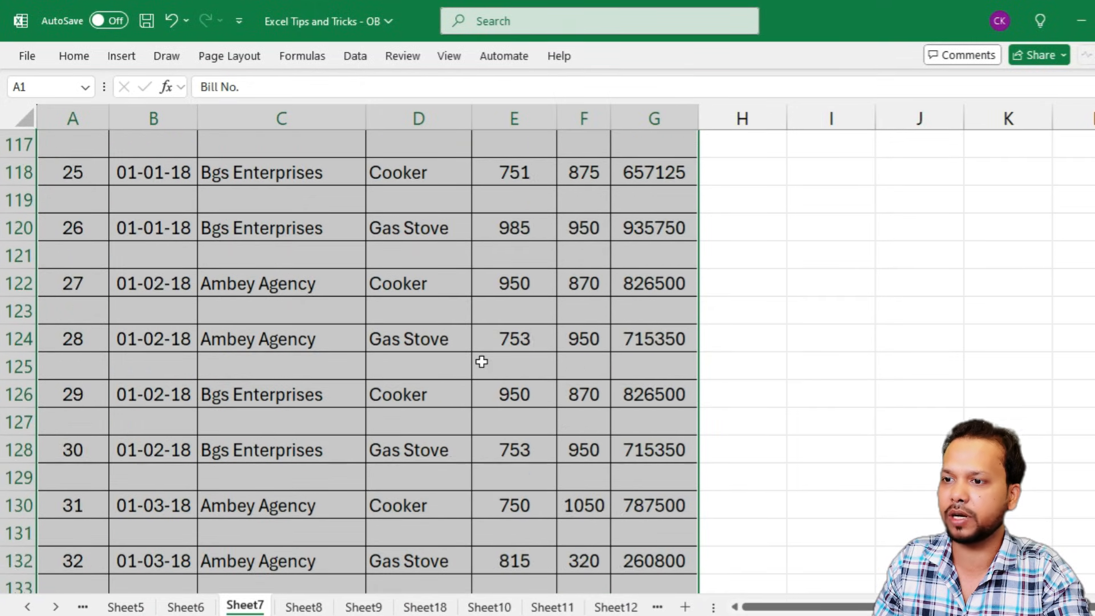
pyautogui.scroll(7, 482, 352)
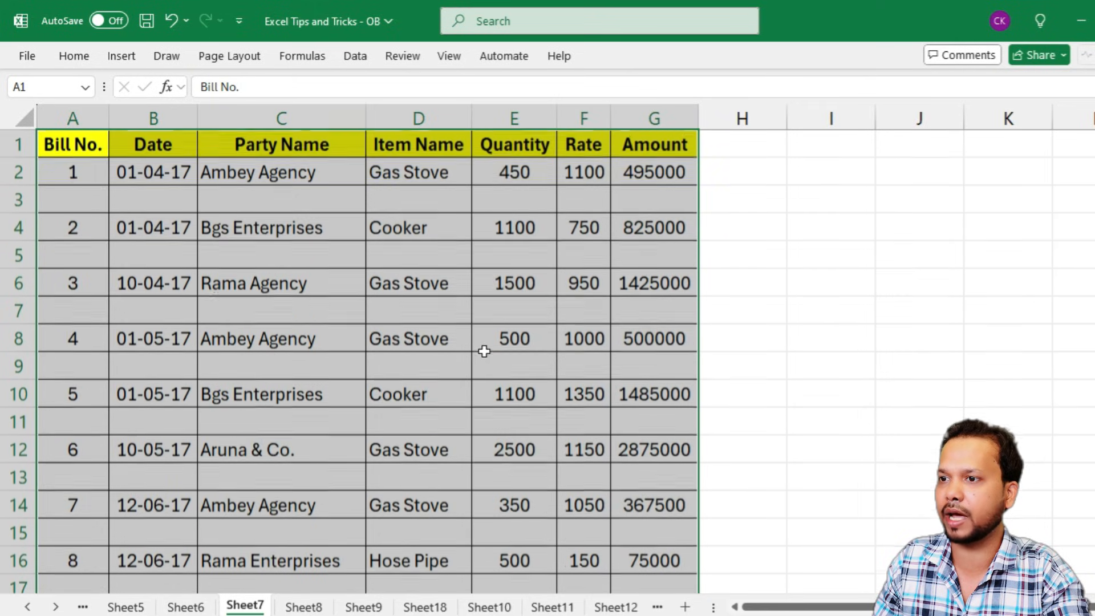
pyautogui.hotkey('ctrl', 'shift', 'l')
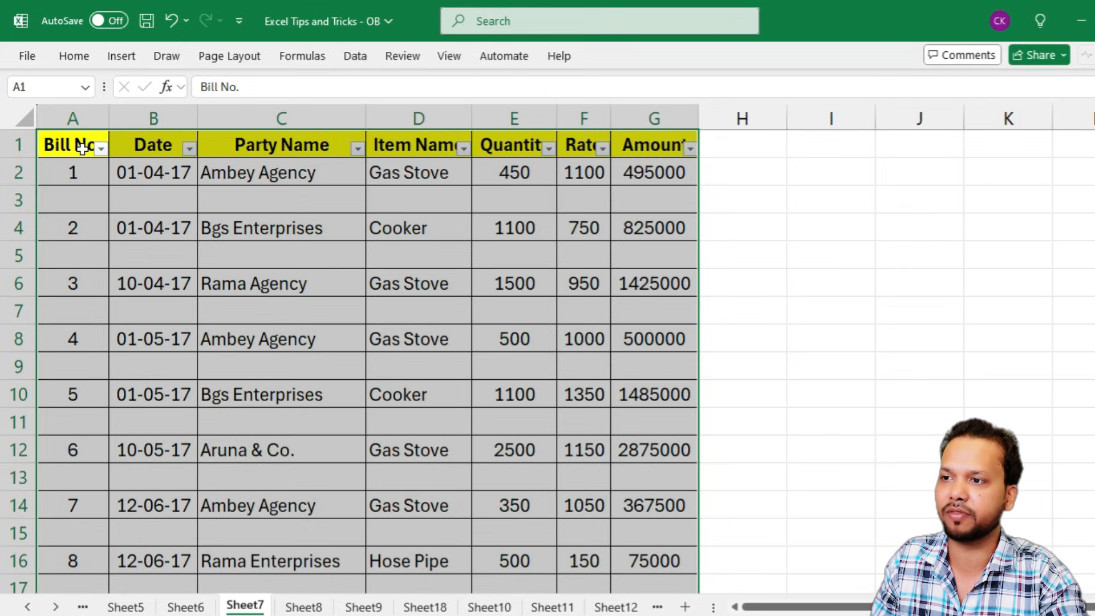
# Filter the Party Name column to show only Ambey Agency, Aruna & Co. and Bgs Enterprises
pyautogui.click(358, 149)
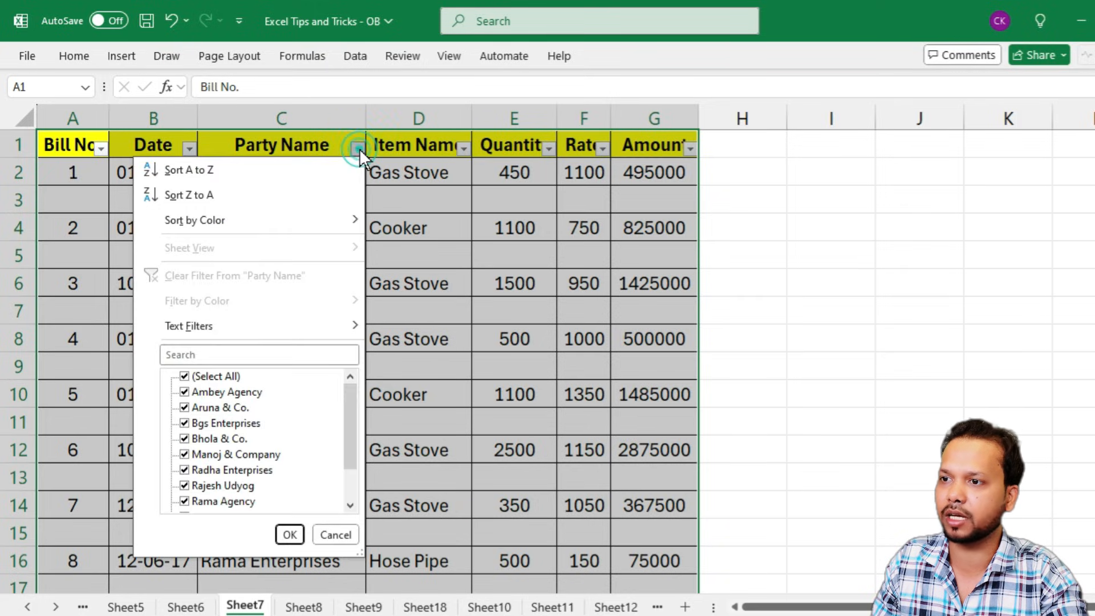
pyautogui.click(221, 376)
pyautogui.click(235, 393)
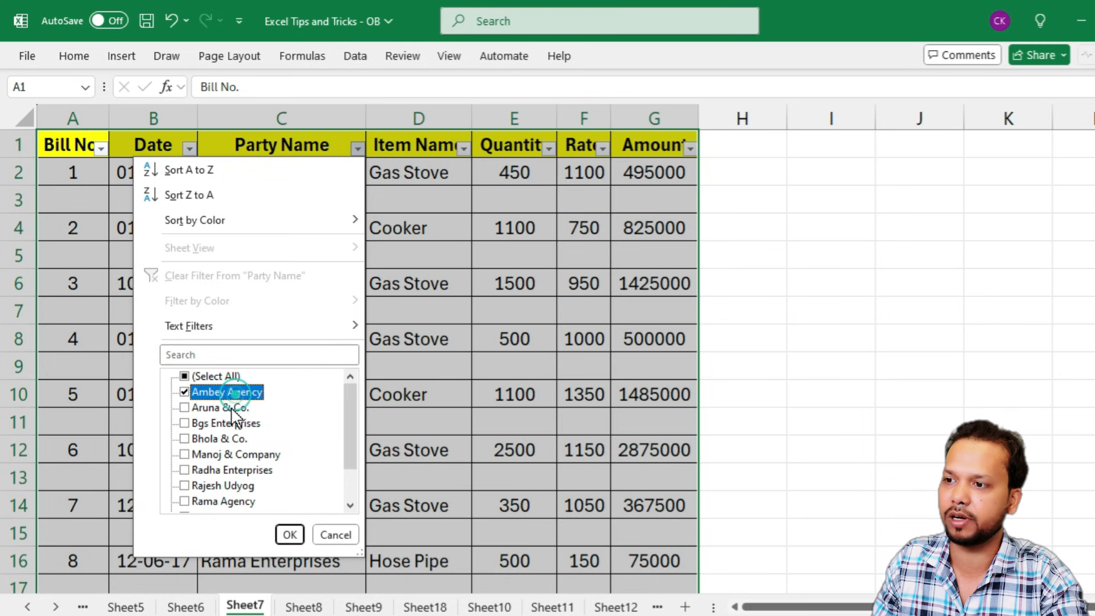
pyautogui.click(231, 407)
pyautogui.click(228, 423)
pyautogui.click(290, 535)
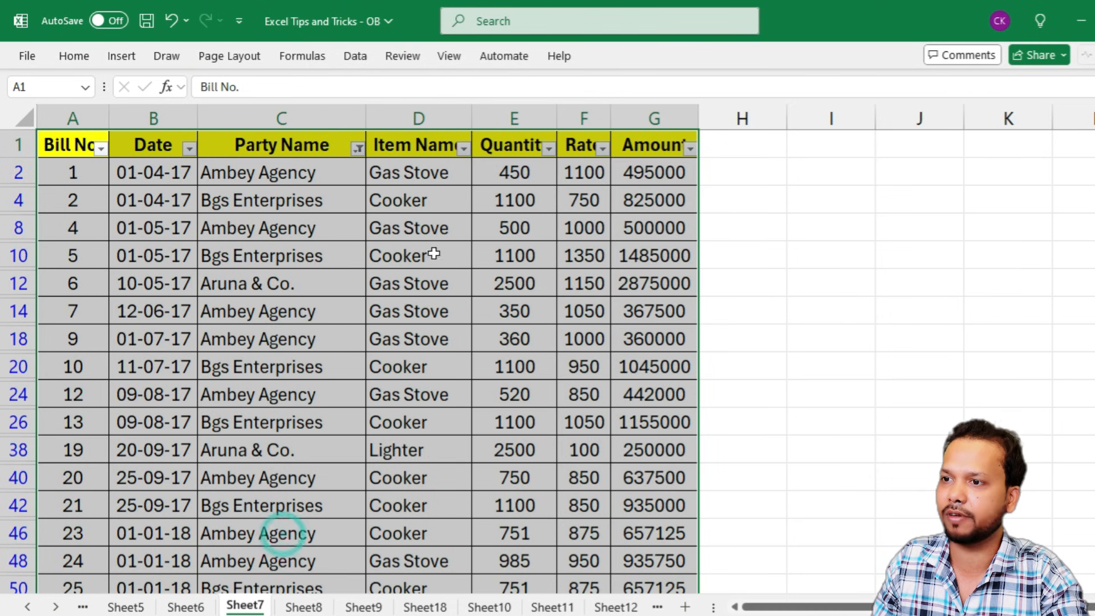
pyautogui.click(435, 252)
pyautogui.click(464, 148)
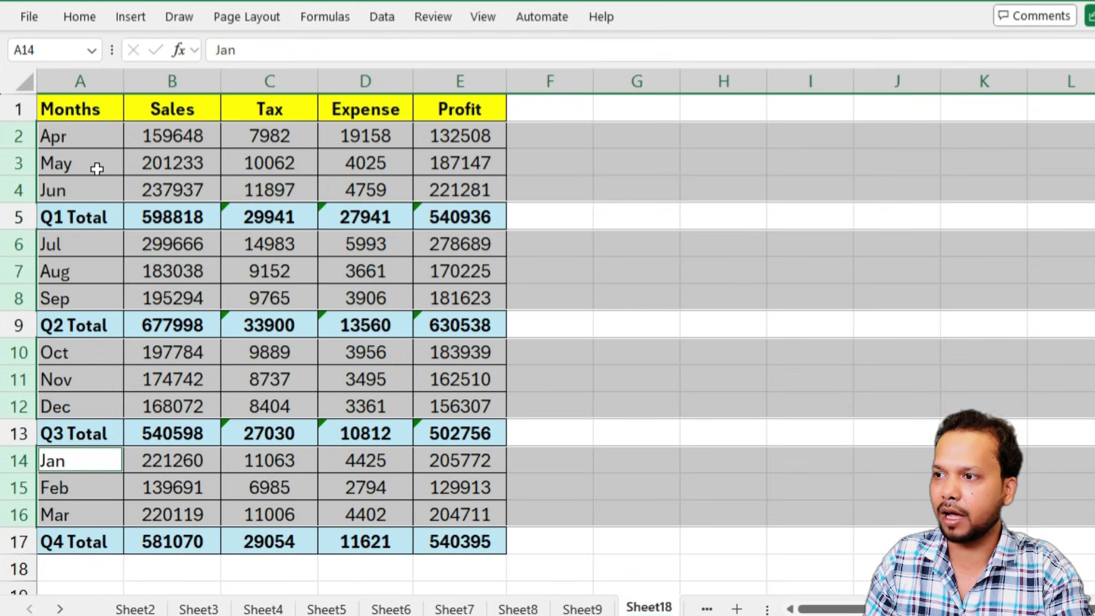
# Hide the selected monthly rows on Sheet18 so that only the header and quarterly total rows show
pyautogui.rightClick(15, 163)
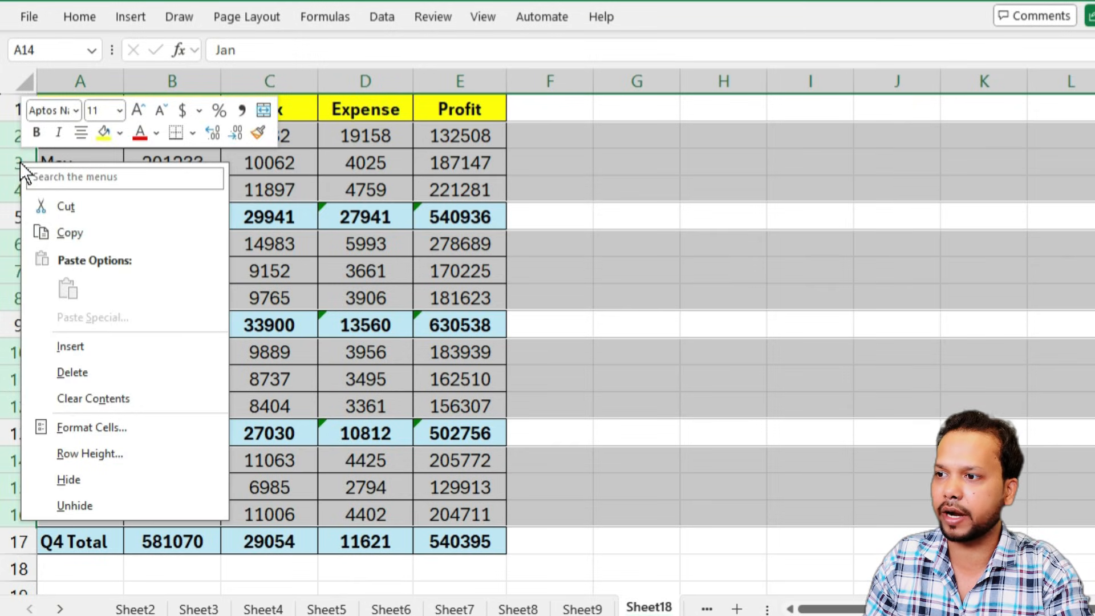
pyautogui.click(110, 480)
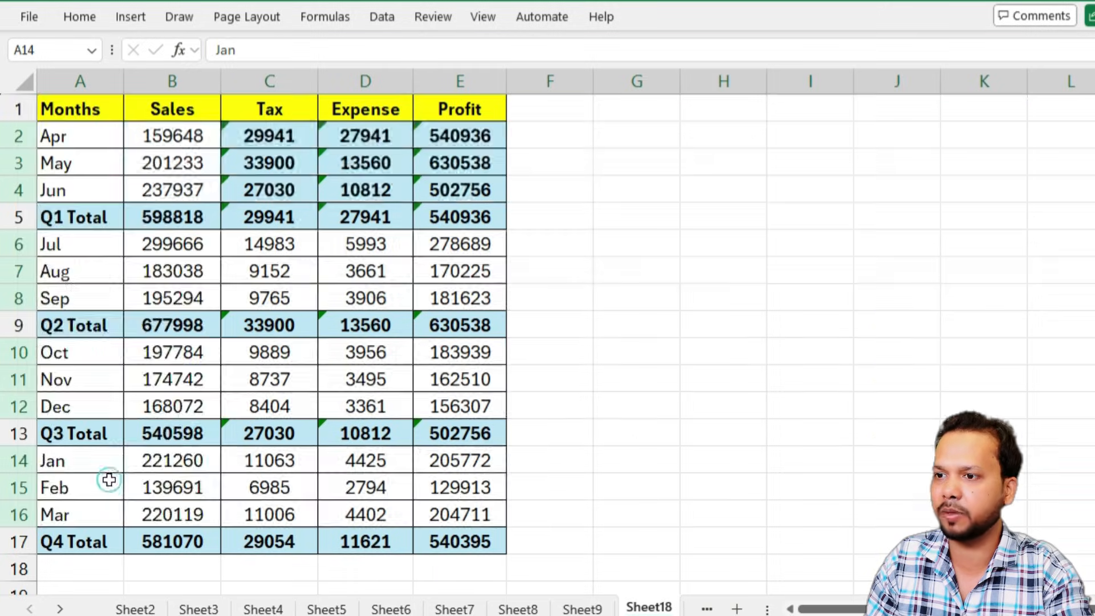
pyautogui.click(286, 228)
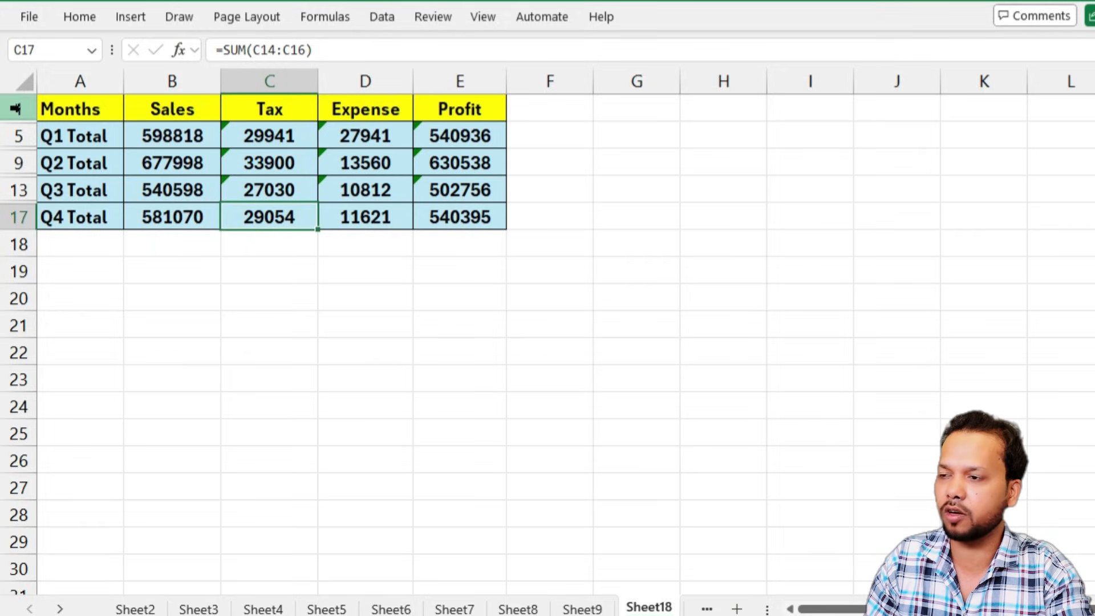
pyautogui.click(86, 215)
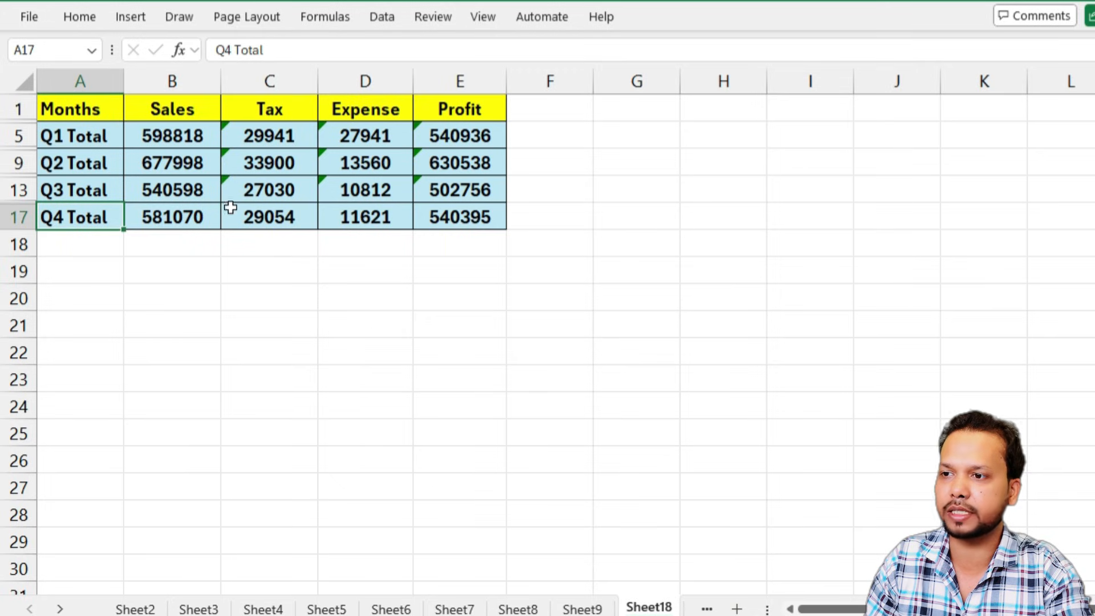
# Try to copy the quarterly totals table A1:E17 into a new workbook with an ordinary copy and paste
pyautogui.moveTo(86, 110); pyautogui.dragTo(459, 216)
pyautogui.hotkey('ctrl', 'c')
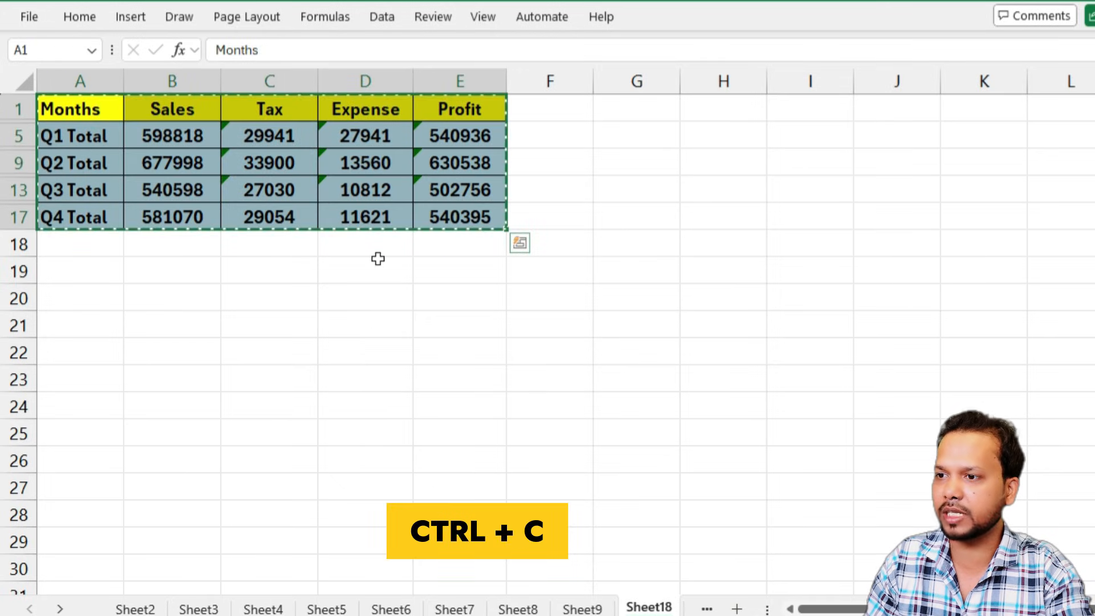
pyautogui.hotkey('ctrl', 'n')
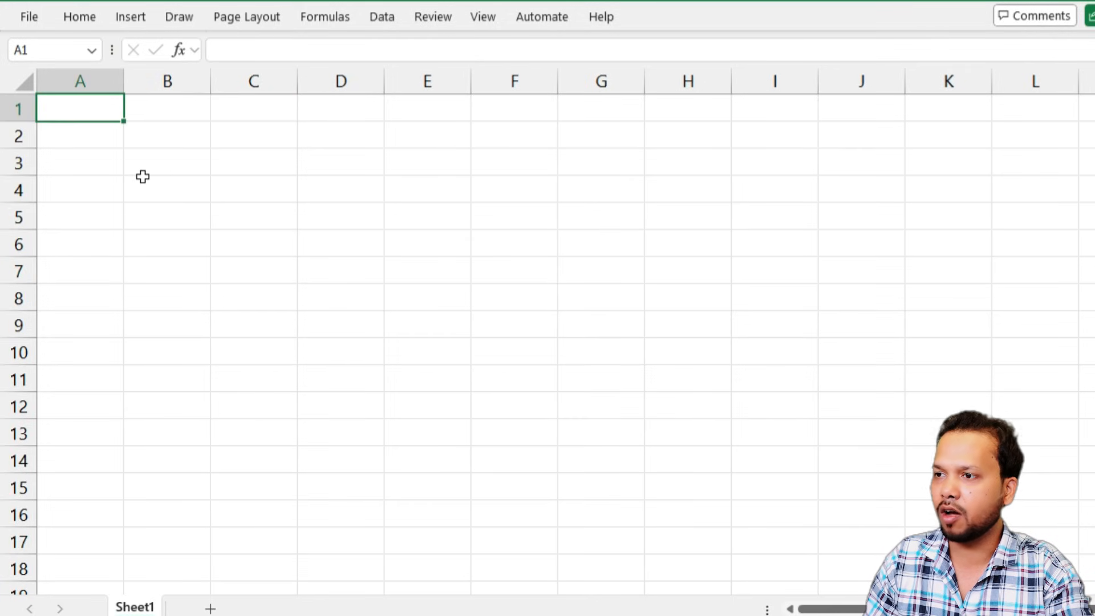
pyautogui.hotkey('ctrl', 'v')
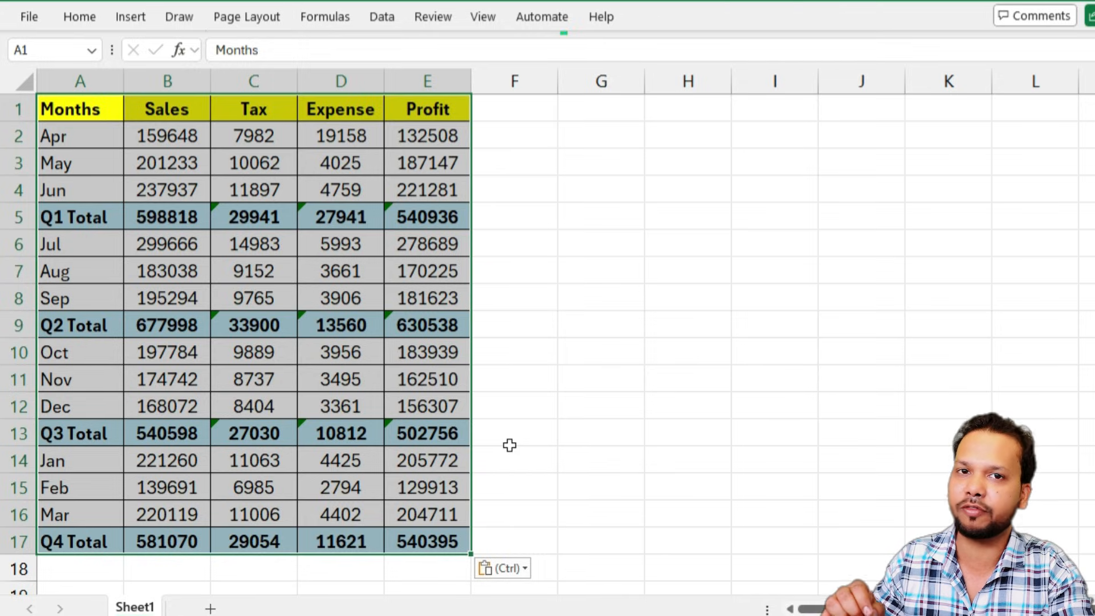
# Delete the pasted table's rows from the new workbook and switch back to the Excel Tips and Tricks - OB workbook
pyautogui.click(65, 114)
pyautogui.moveTo(18, 109); pyautogui.dragTo(18, 568)
pyautogui.hotkey('ctrl', '-')
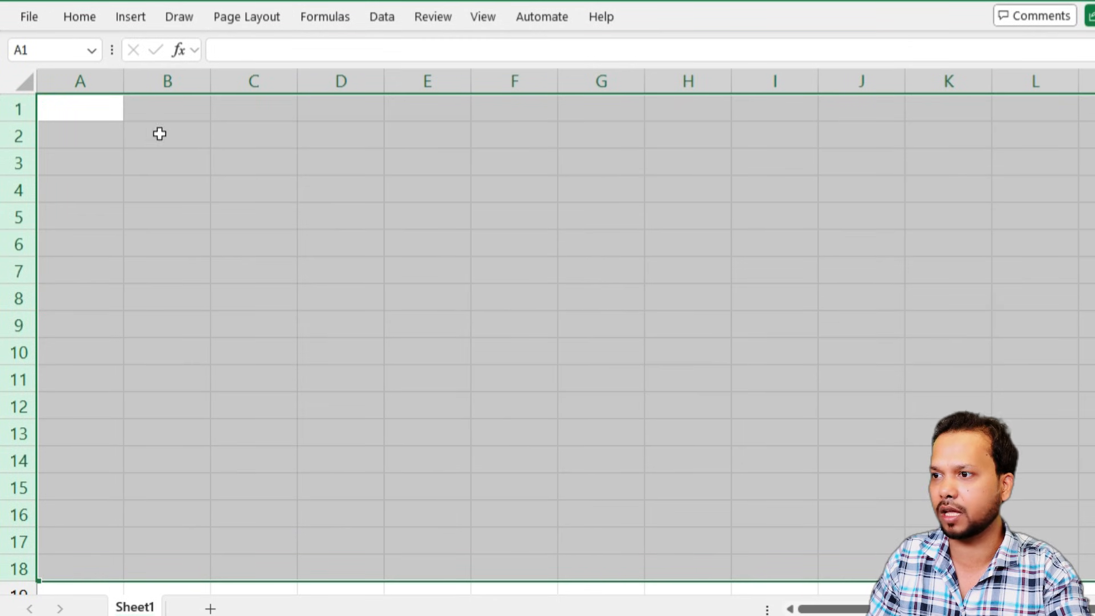
pyautogui.click(110, 113)
pyautogui.hotkey('alt', 'Tab')
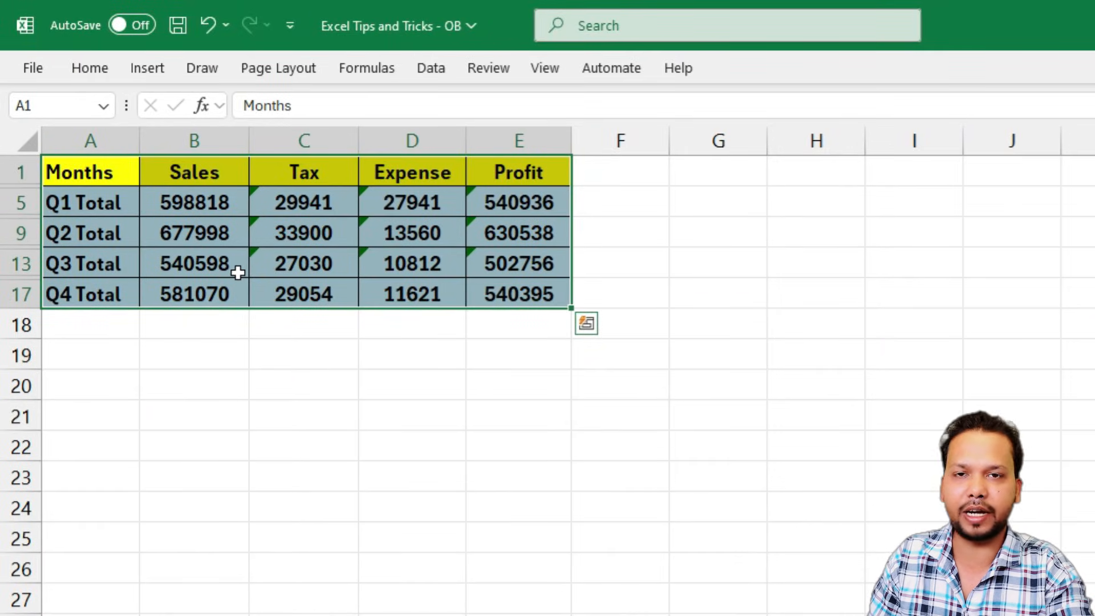
# Copy only the visible cells of the quarterly totals table A1:E17 and paste them at A1 of a new workbook
pyautogui.click(207, 174)
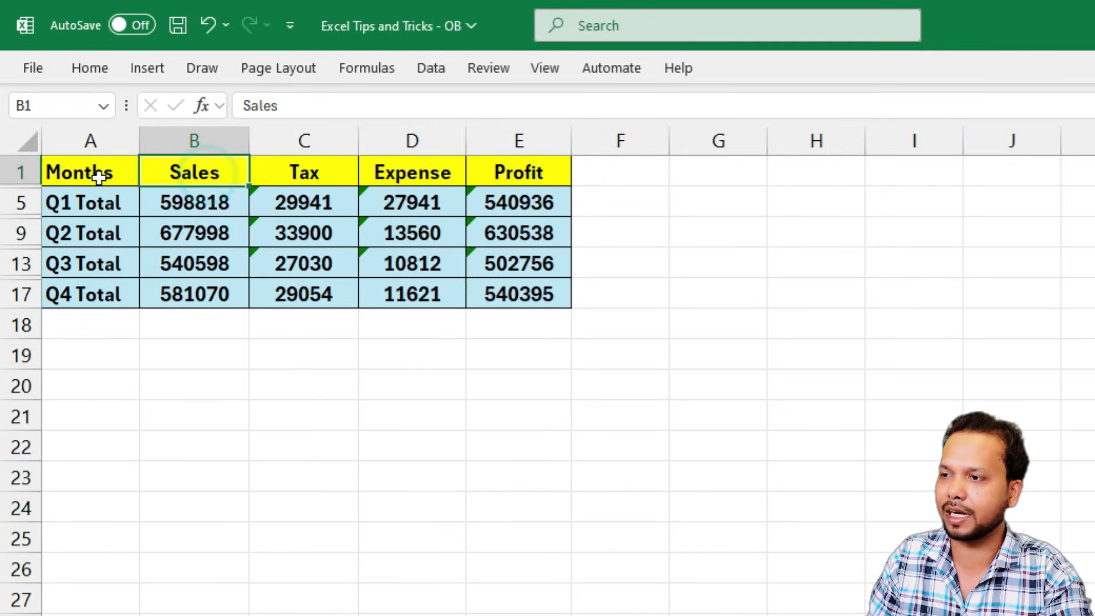
pyautogui.moveTo(76, 170); pyautogui.dragTo(525, 288)
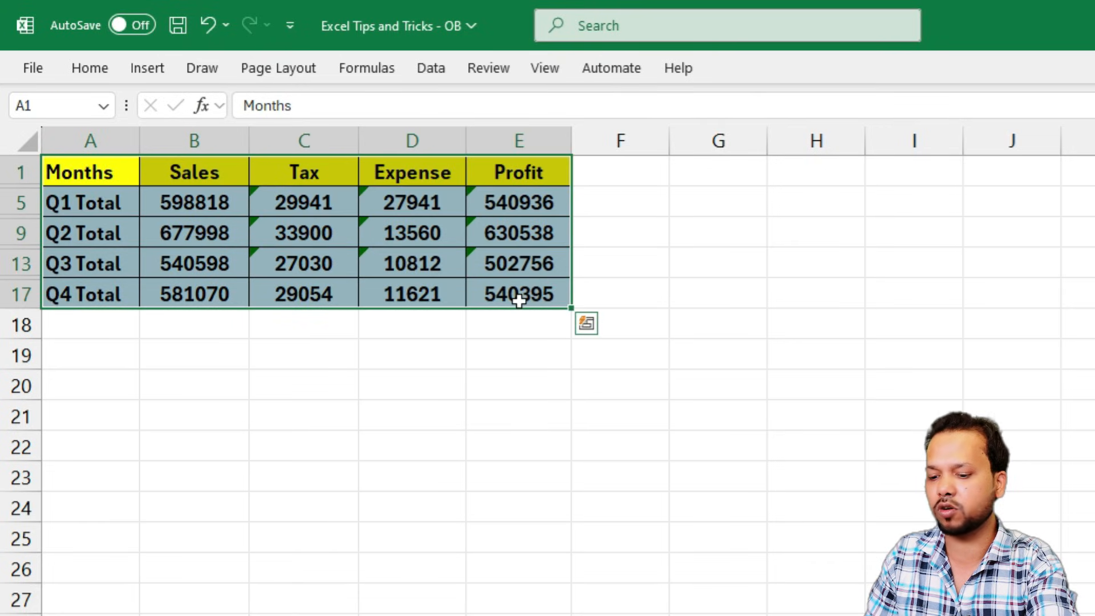
pyautogui.hotkey('alt', ';')
pyautogui.hotkey('alt', ';')
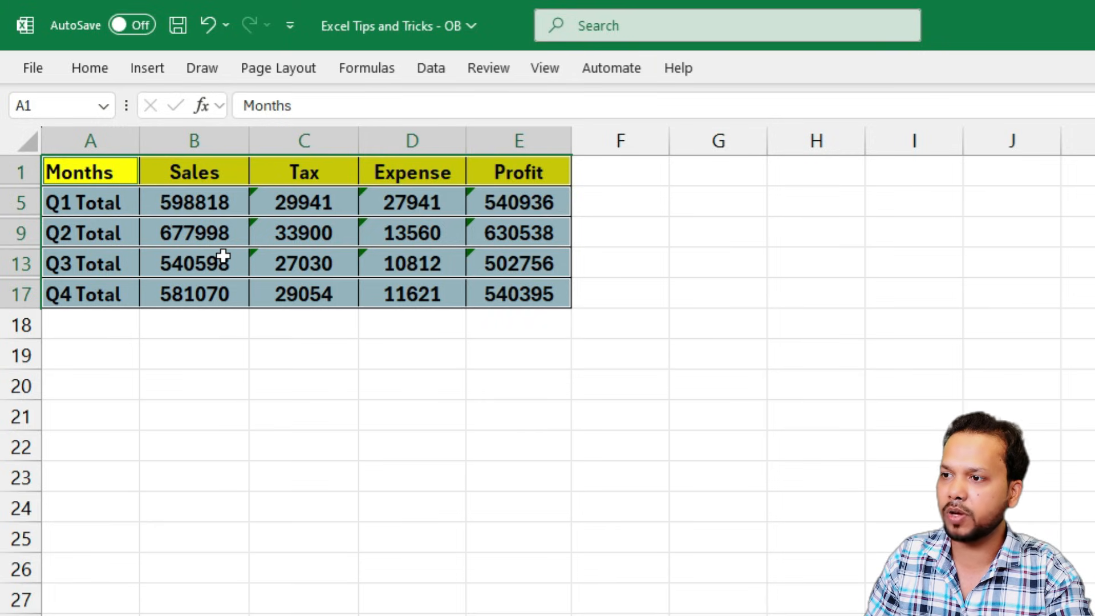
pyautogui.hotkey('ctrl', 'c')
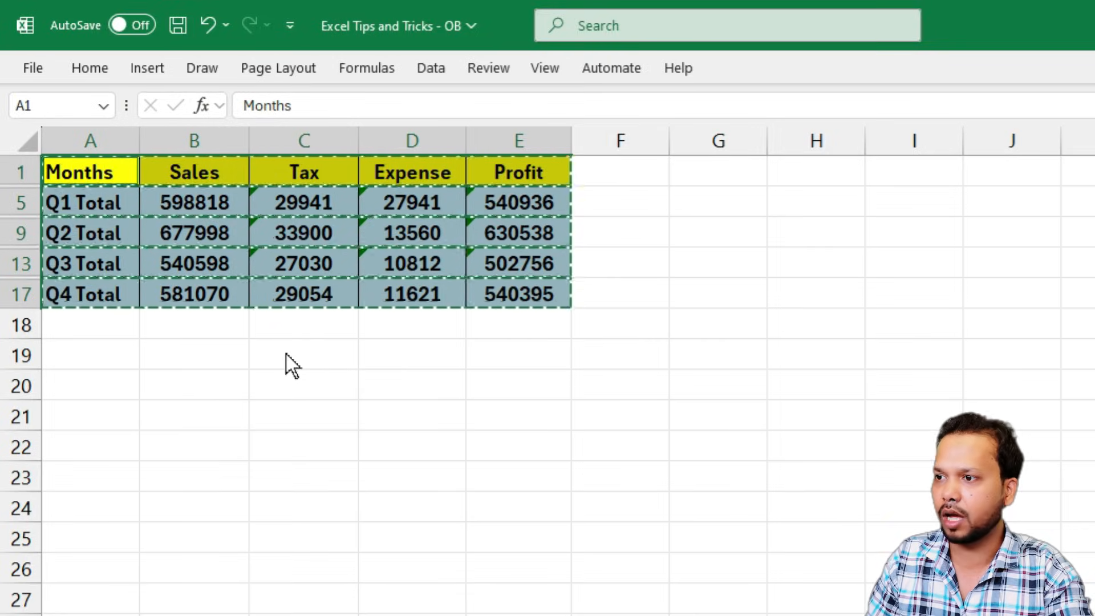
pyautogui.hotkey('ctrl', 'n')
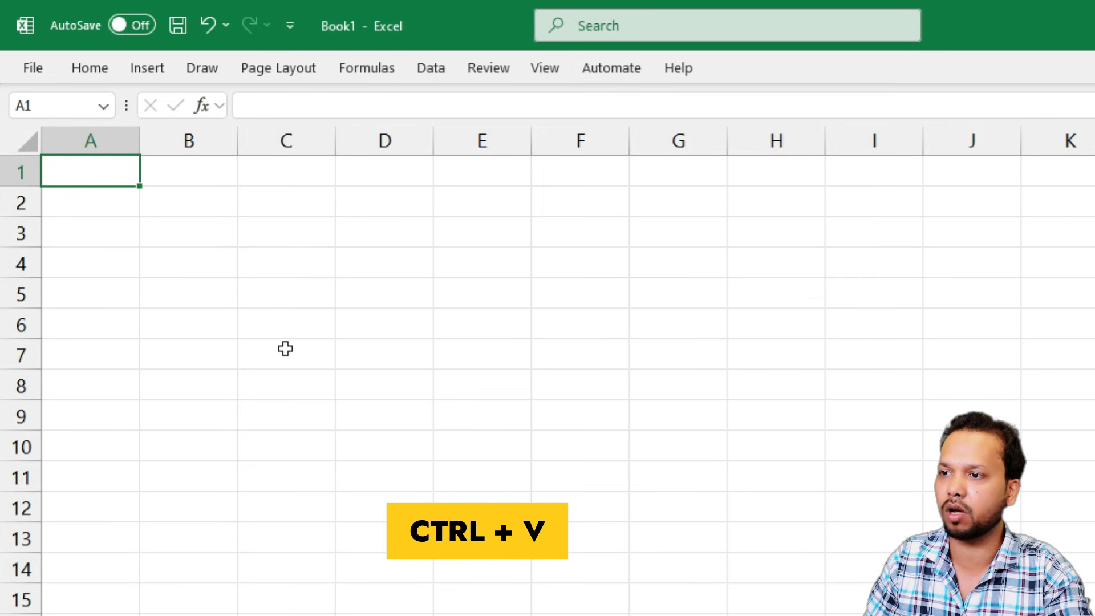
pyautogui.hotkey('ctrl', 'v')
pyautogui.click(176, 301)
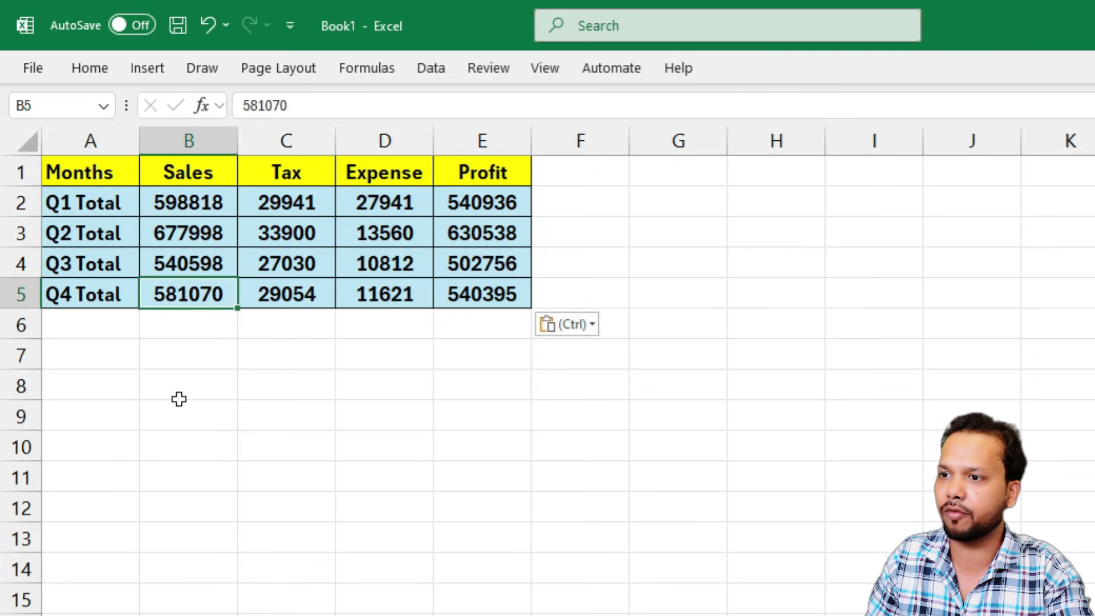
pyautogui.scroll(-1, 179, 398)
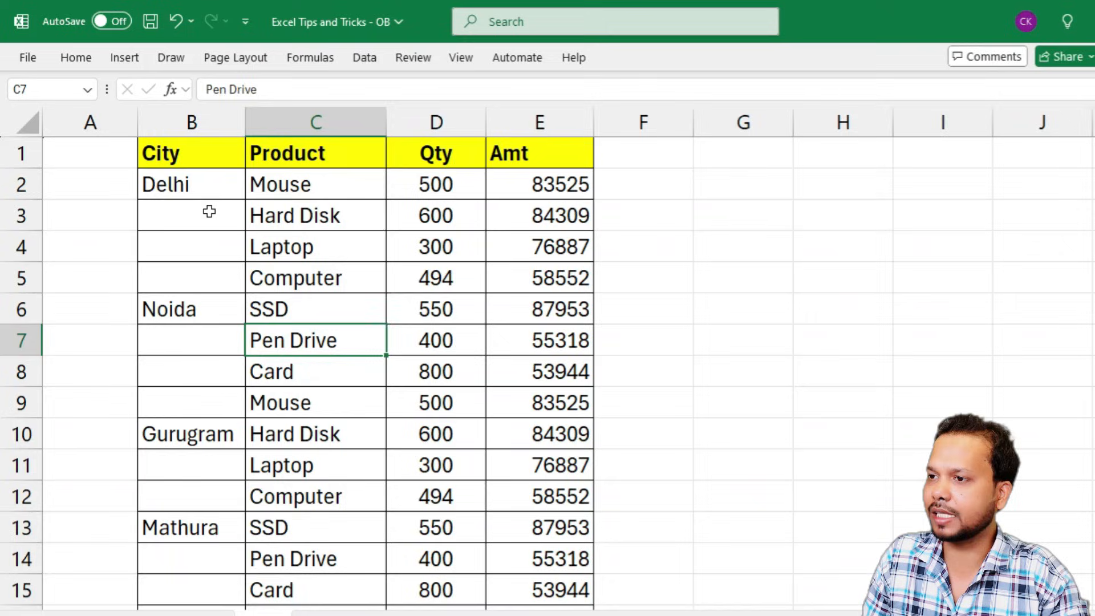
# Examine how the products are grouped by city and which cells below each city name are blank in the City column
pyautogui.moveTo(208, 183); pyautogui.dragTo(511, 276)
pyautogui.moveTo(203, 308); pyautogui.dragTo(560, 418)
pyautogui.moveTo(207, 439); pyautogui.dragTo(567, 501)
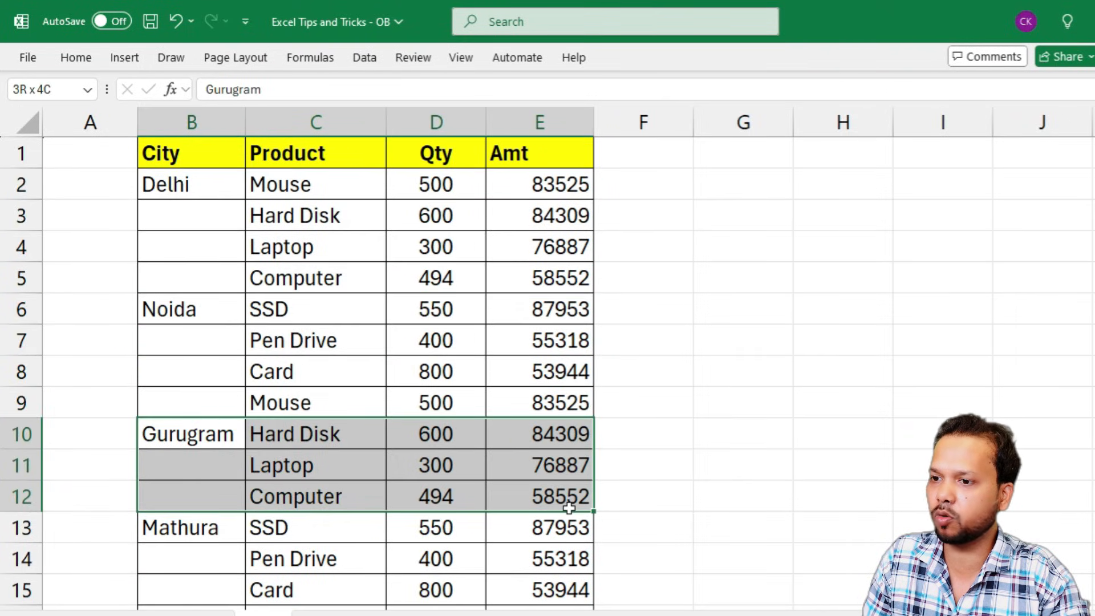
pyautogui.moveTo(215, 525); pyautogui.dragTo(559, 558)
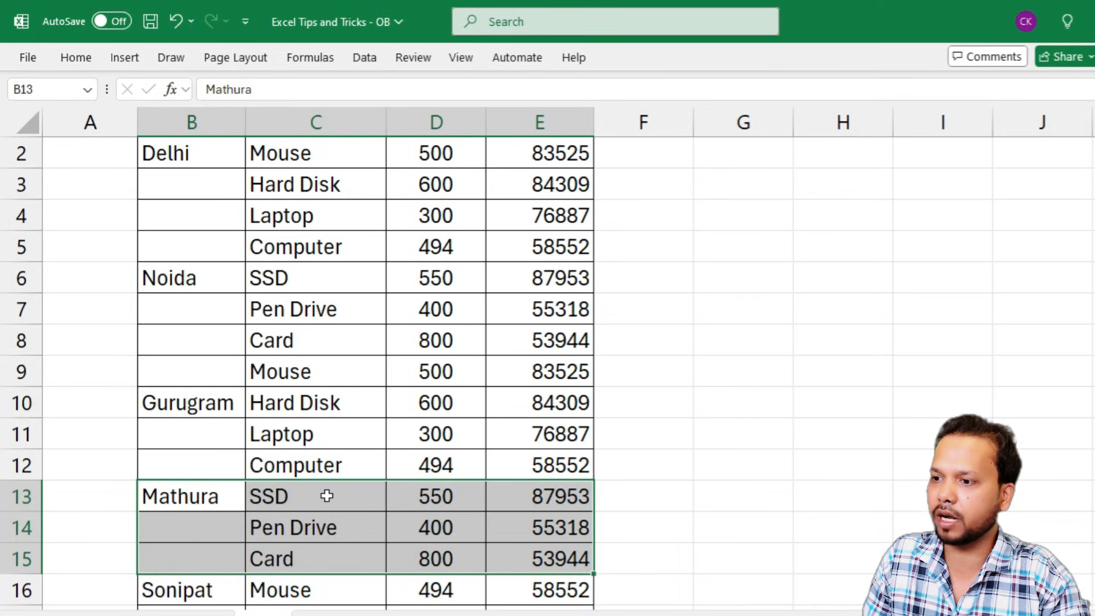
pyautogui.scroll(-7, 325, 494)
pyautogui.scroll(-4, 325, 484)
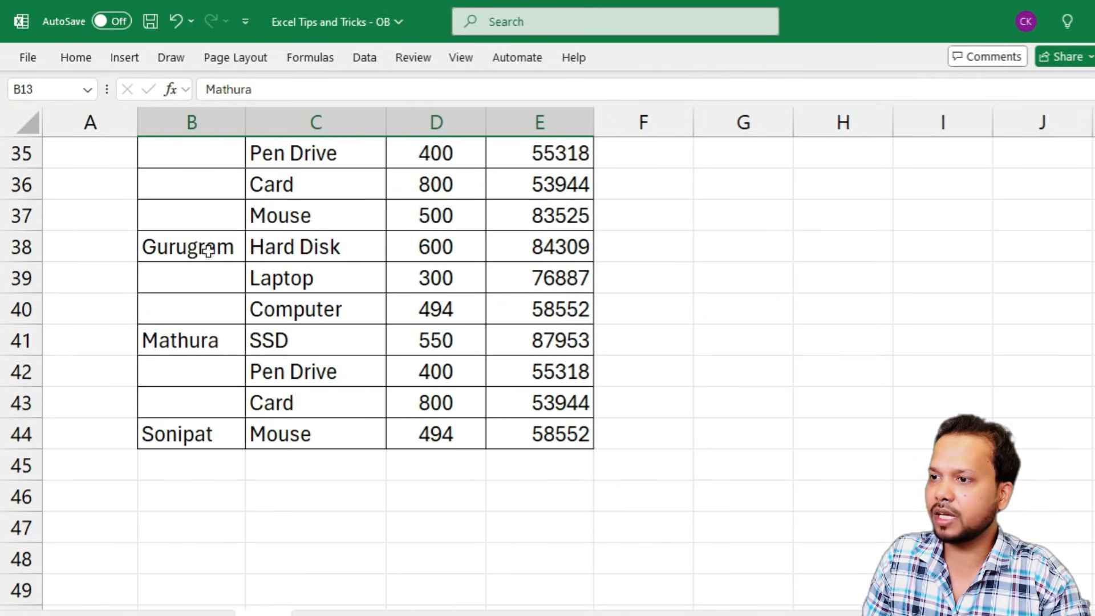
pyautogui.moveTo(206, 247); pyautogui.dragTo(543, 311)
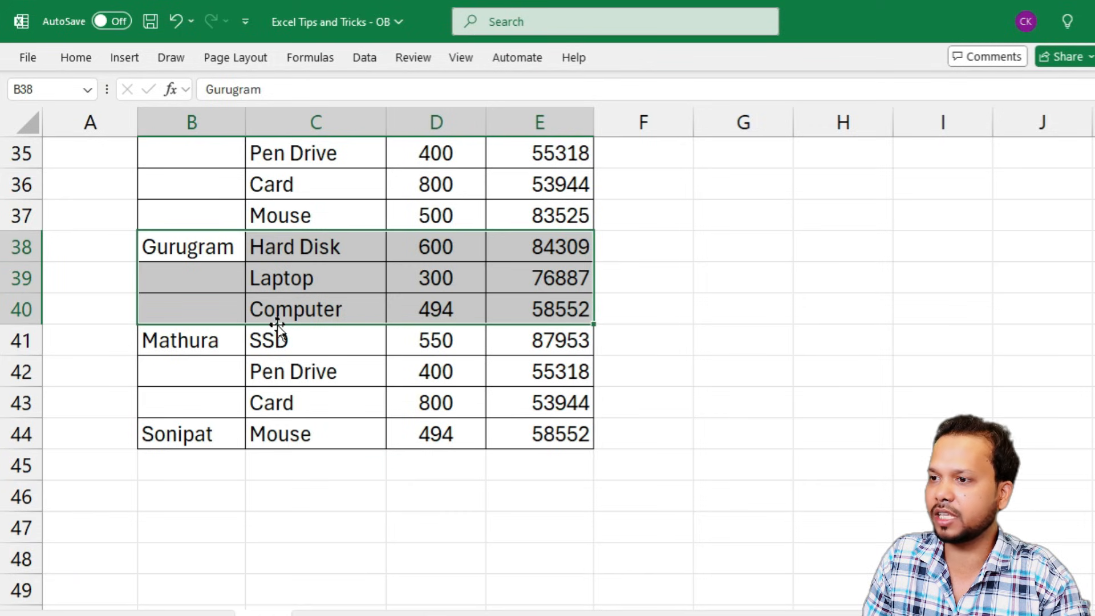
pyautogui.scroll(11, 281, 326)
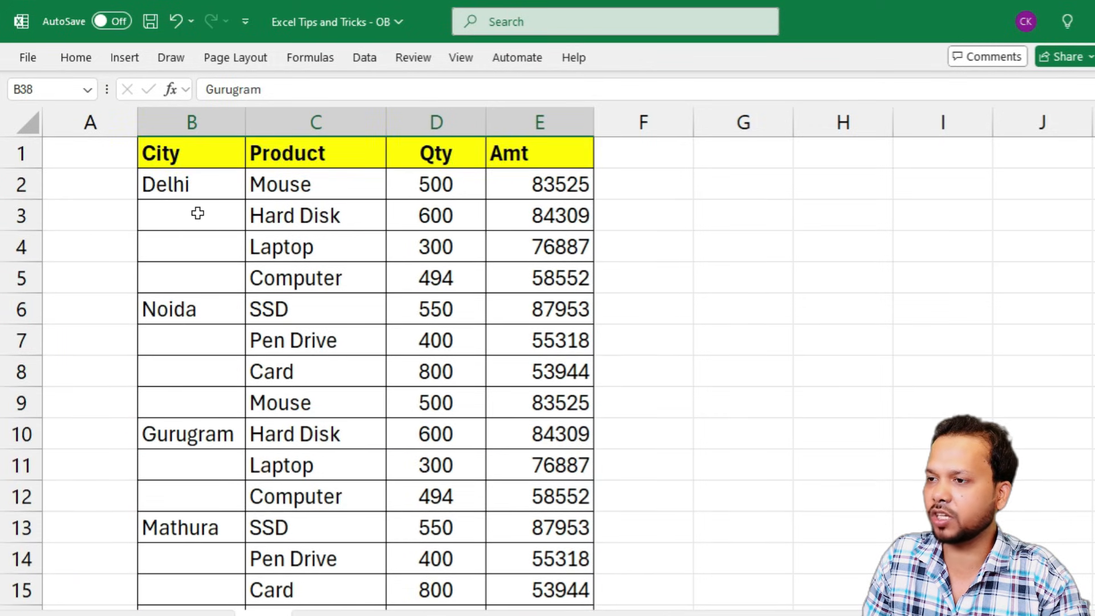
pyautogui.moveTo(196, 213); pyautogui.dragTo(195, 272)
pyautogui.moveTo(198, 184); pyautogui.dragTo(203, 413)
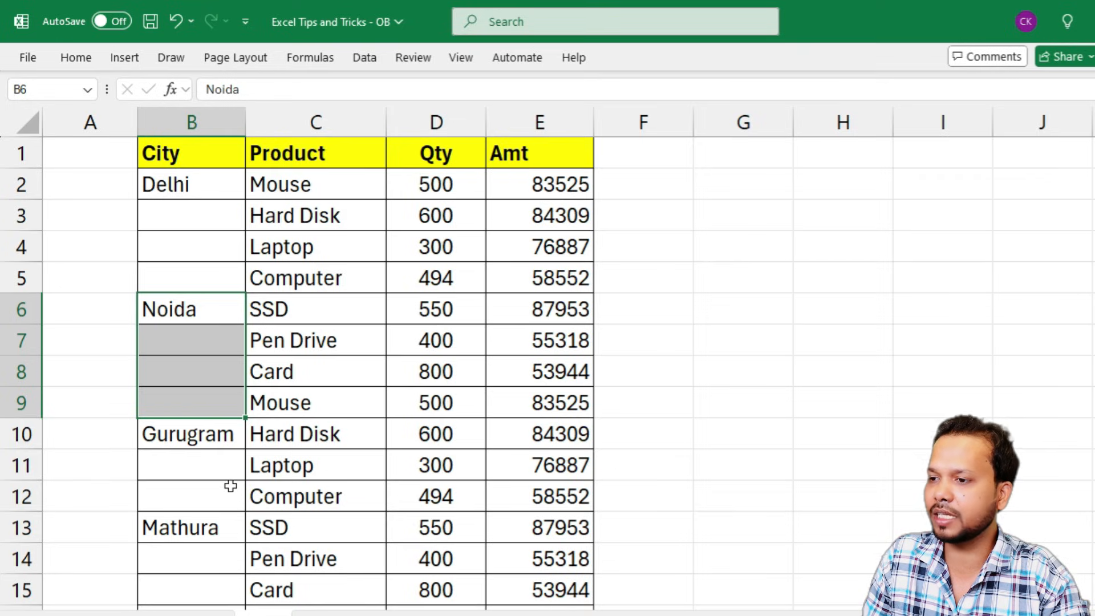
pyautogui.scroll(-6, 231, 486)
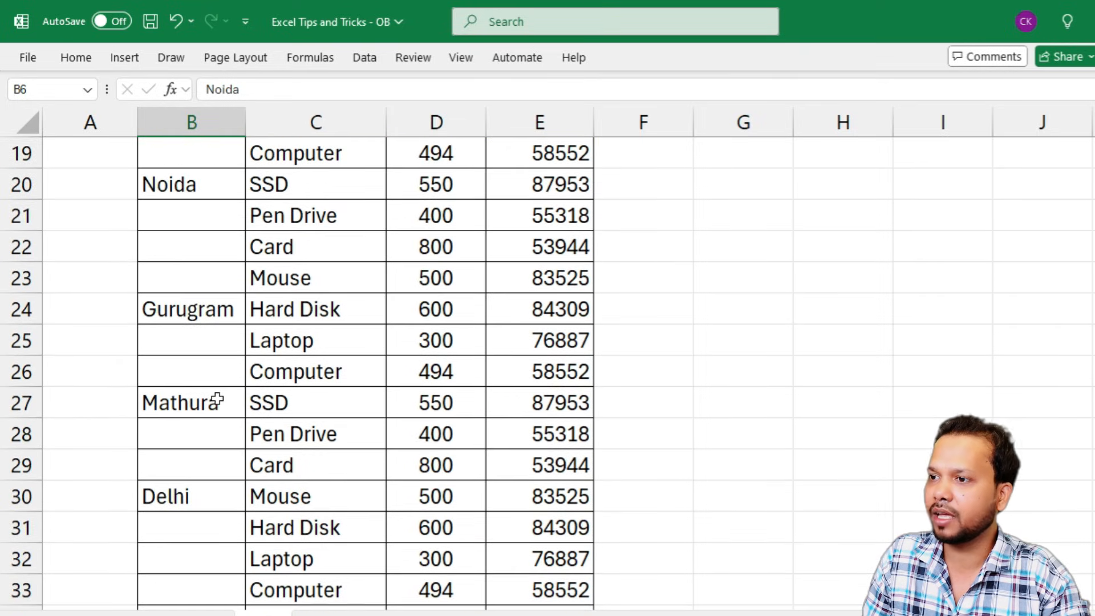
pyautogui.moveTo(205, 181); pyautogui.dragTo(201, 284)
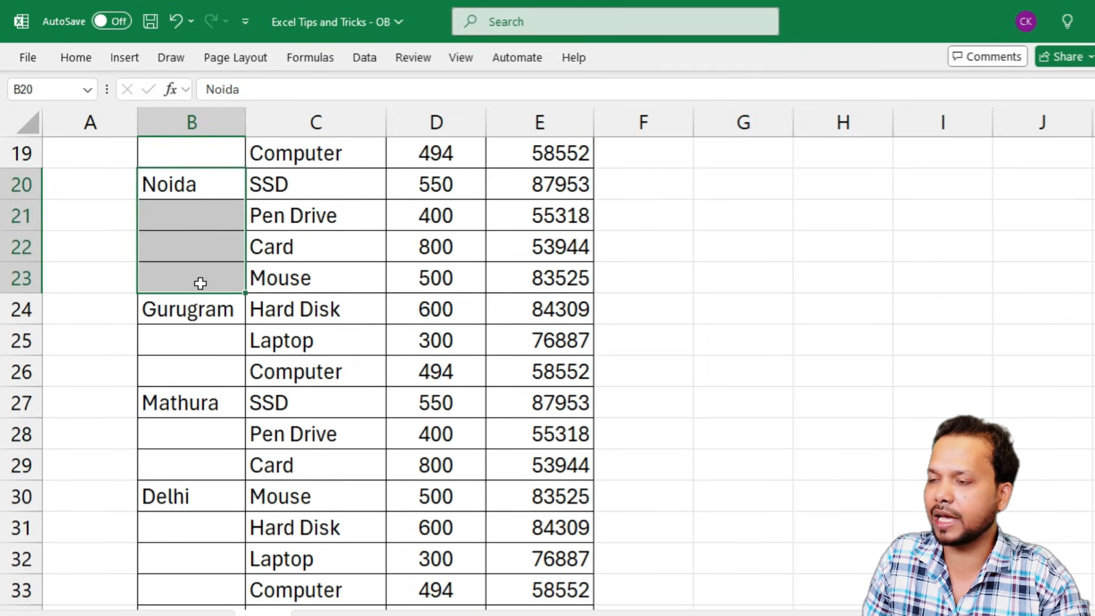
pyautogui.scroll(6, 366, 327)
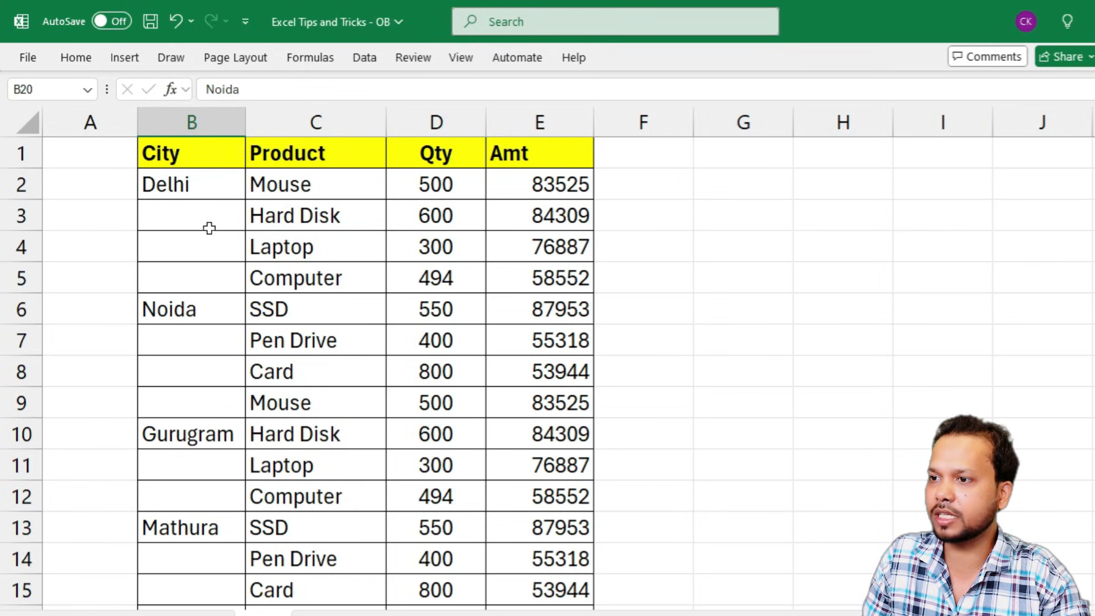
pyautogui.click(209, 228)
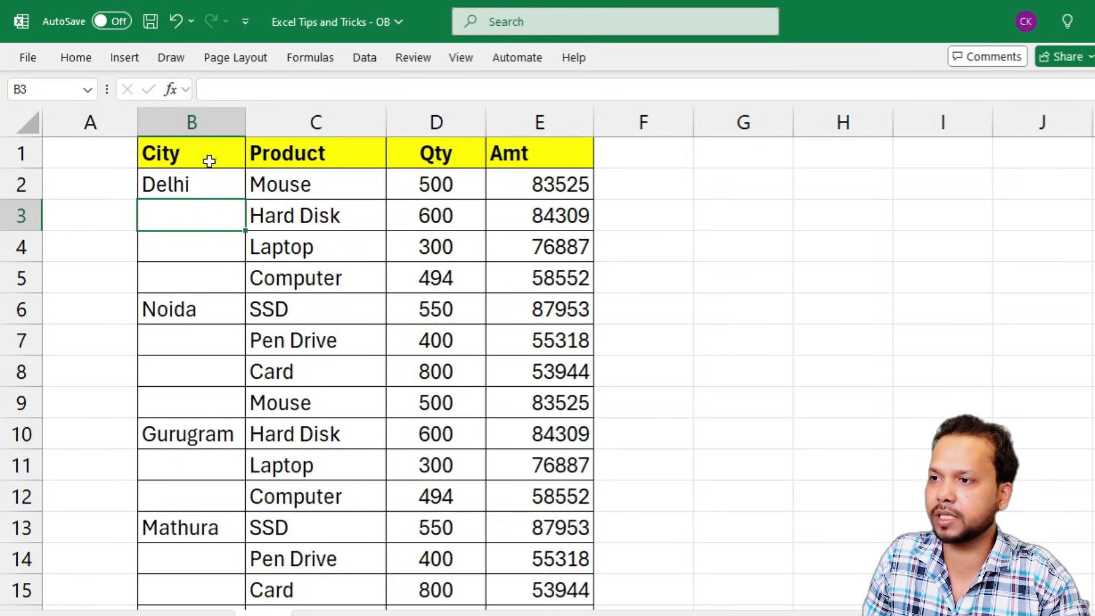
# Select all blank cells in the City column B using Go To Special with the Blanks option
pyautogui.click(209, 116)
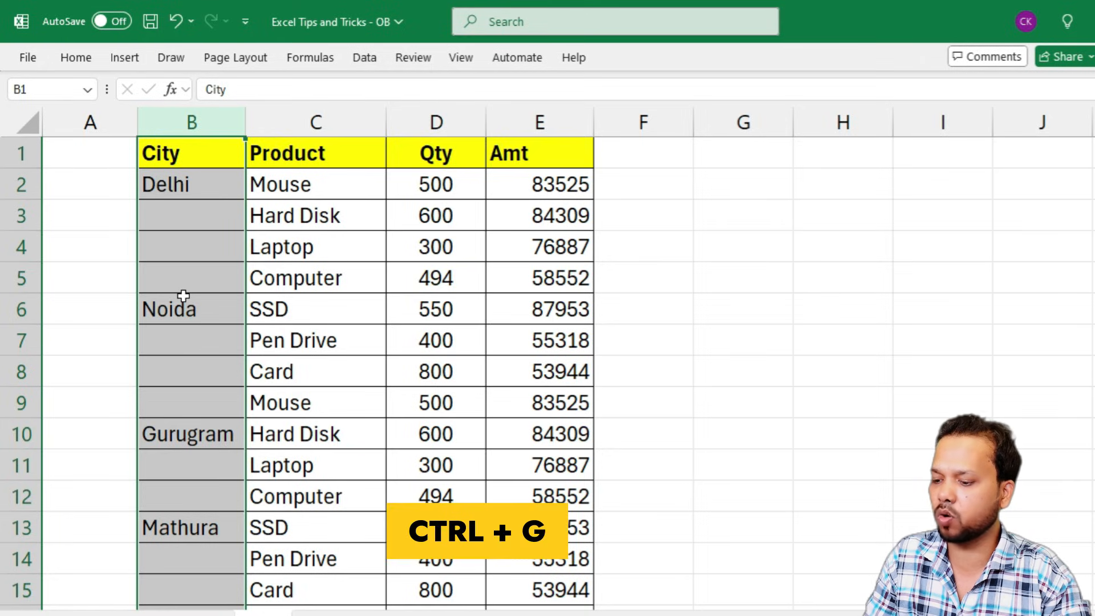
pyautogui.hotkey('ctrl', 'g')
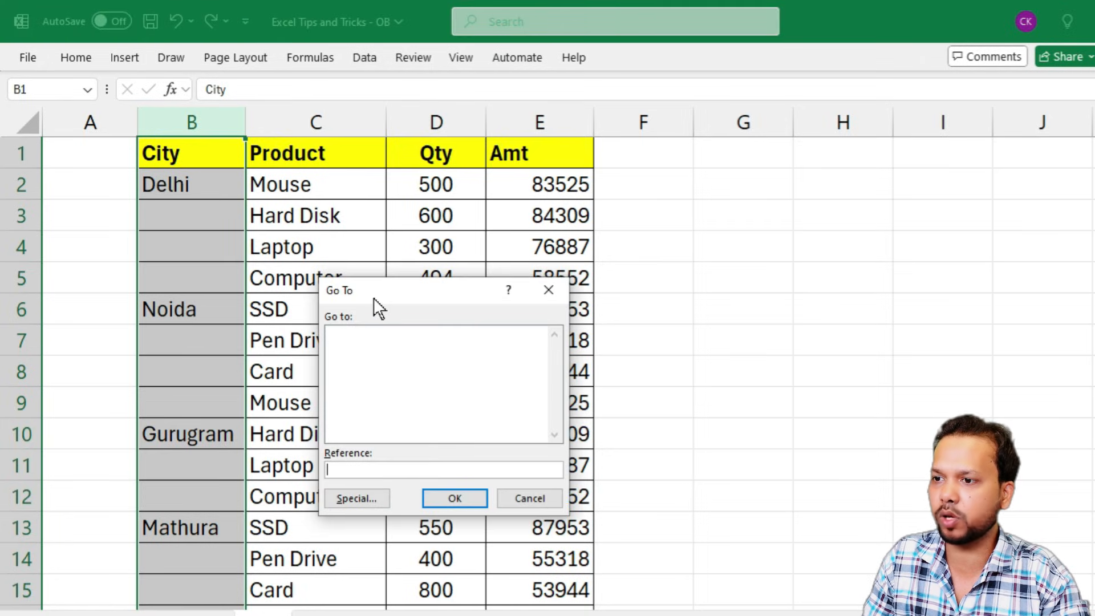
pyautogui.click(364, 499)
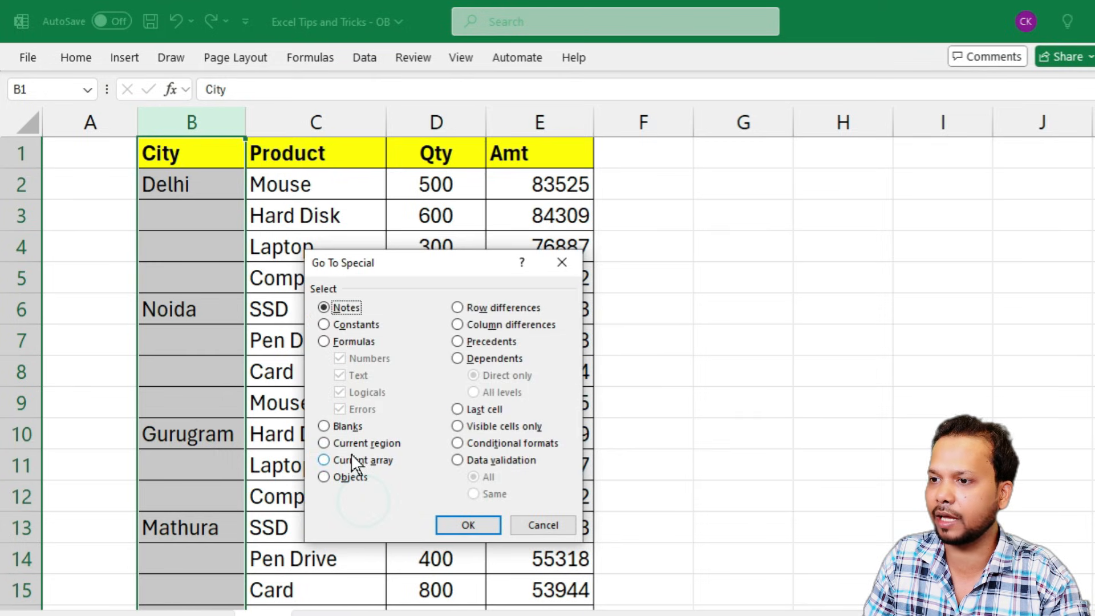
pyautogui.click(336, 428)
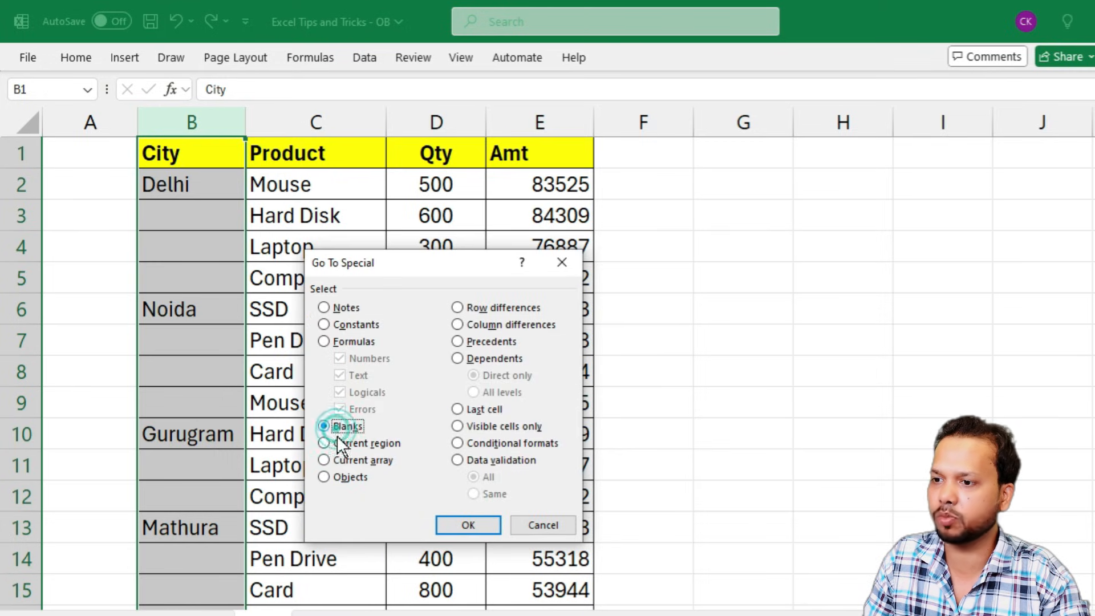
pyautogui.click(451, 519)
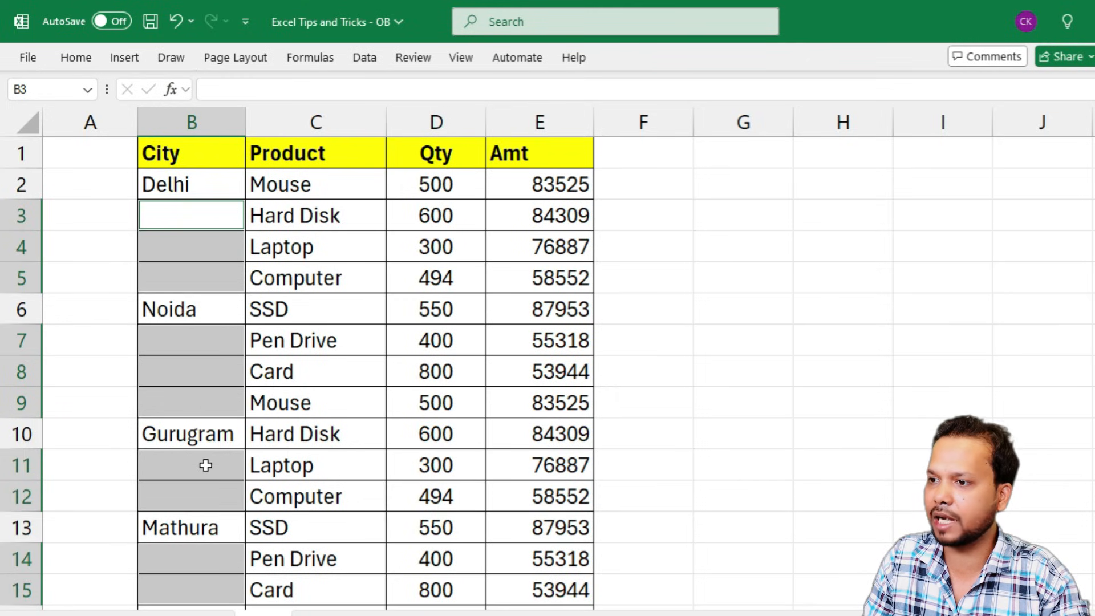
pyautogui.scroll(-7, 205, 465)
pyautogui.scroll(-4, 204, 473)
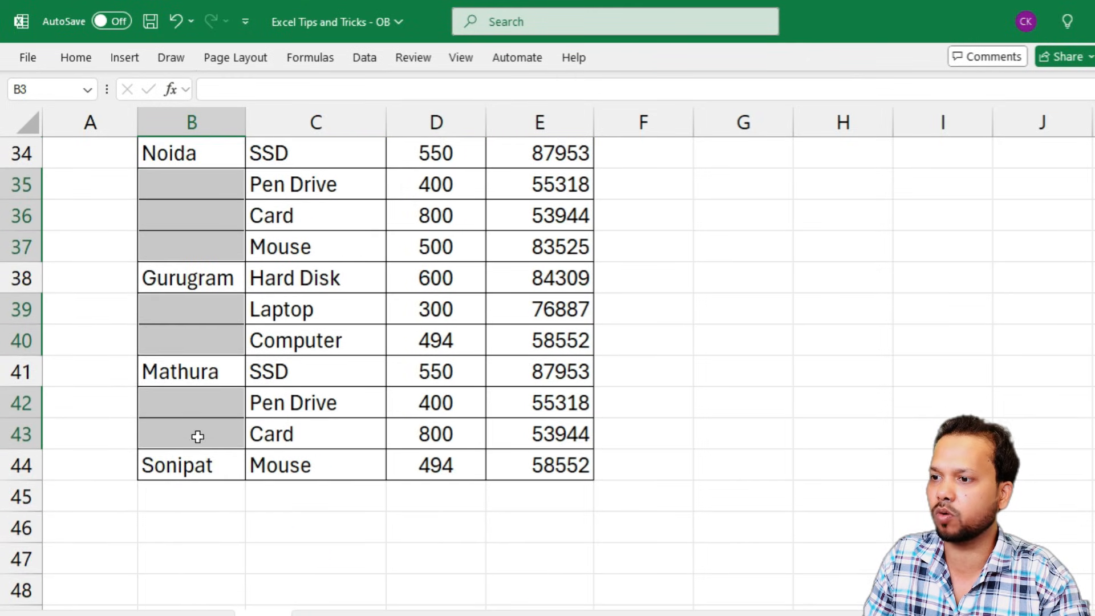
pyautogui.scroll(11, 192, 399)
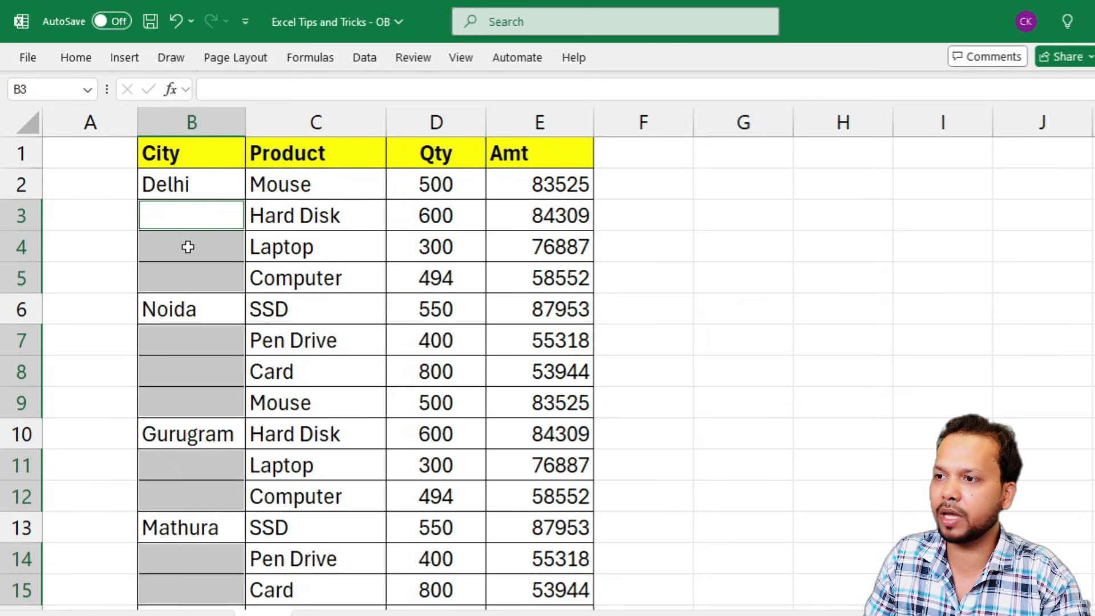
# Fill all the selected blank City cells at once with the city name from the cell above, entering =B2 in B3
pyautogui.write('=')
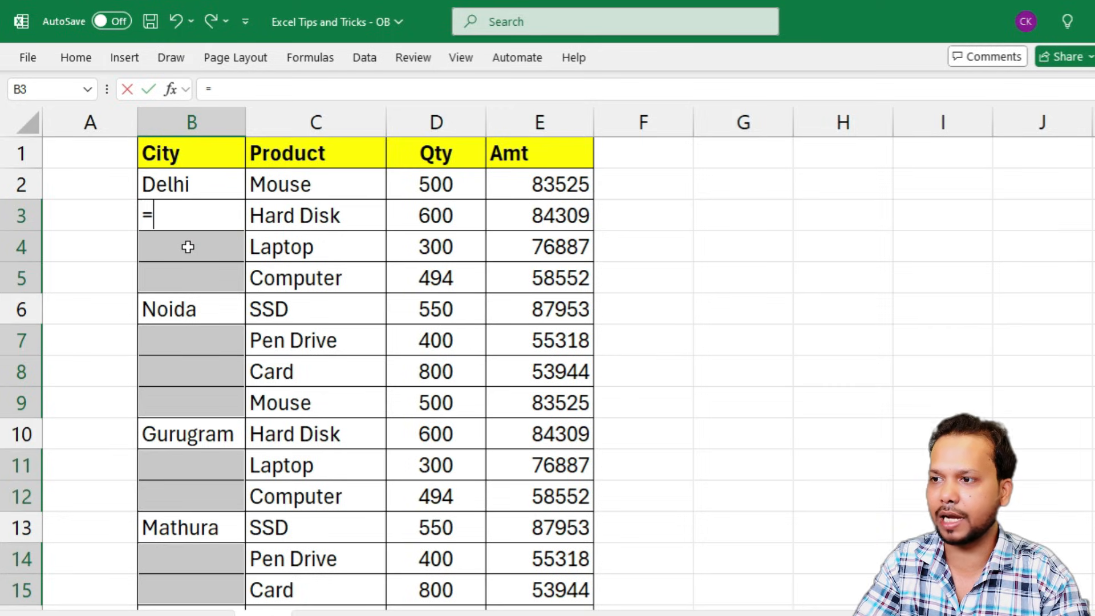
pyautogui.click(198, 188)
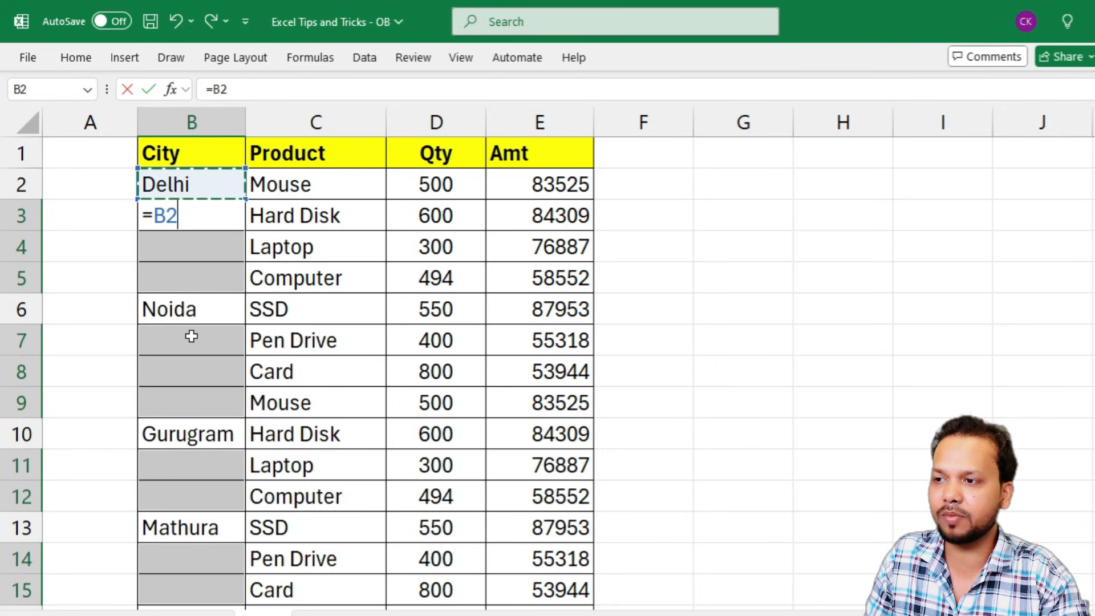
pyautogui.scroll(-3, 200, 436)
pyautogui.scroll(-8, 203, 431)
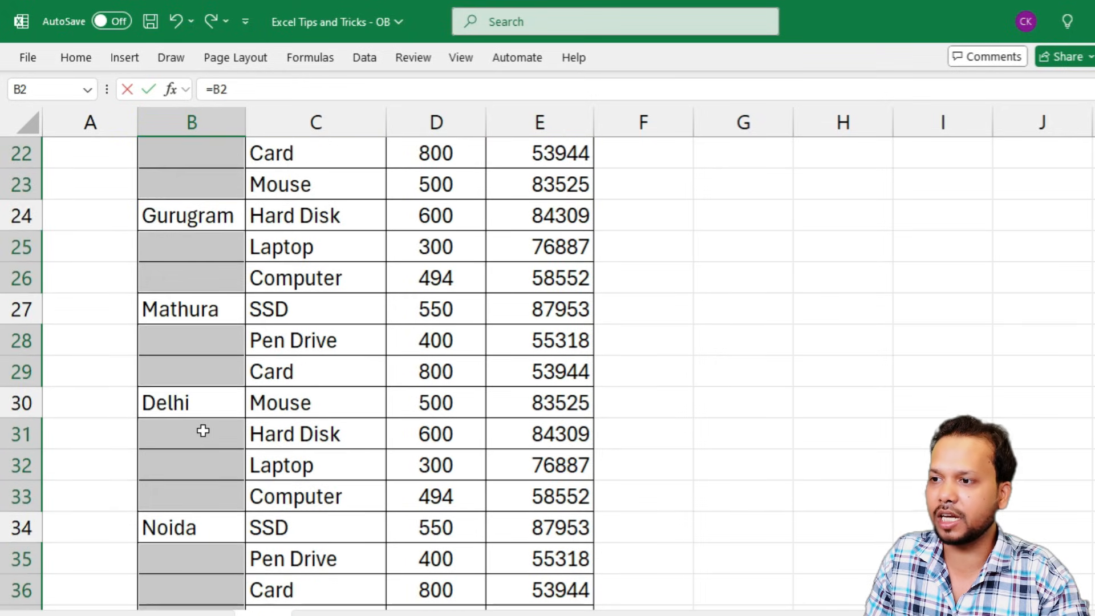
pyautogui.scroll(11, 199, 415)
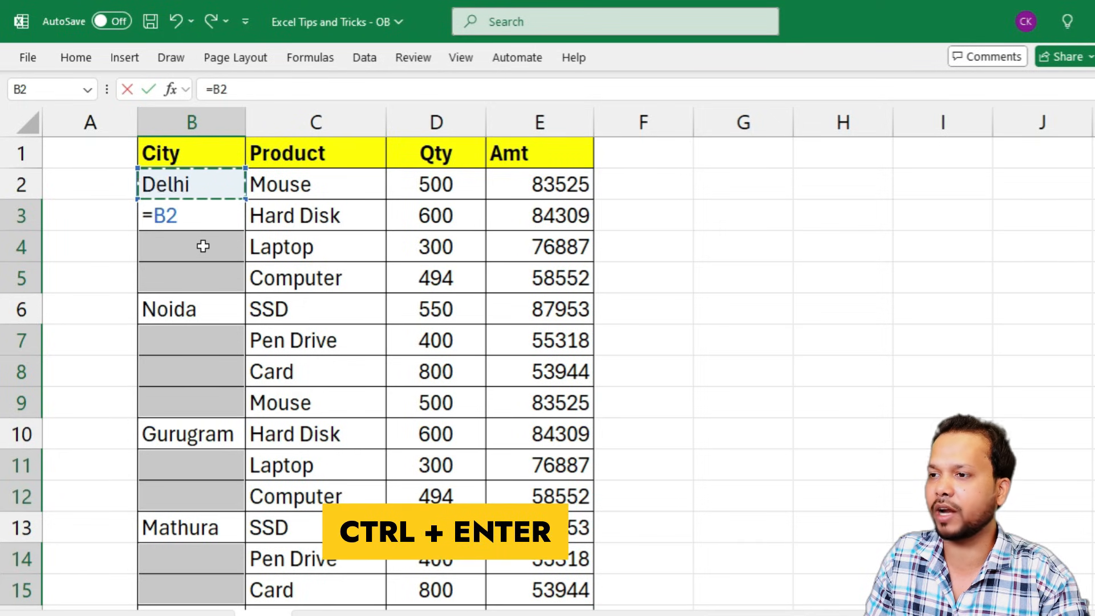
pyautogui.hotkey('ctrl', 'Return')
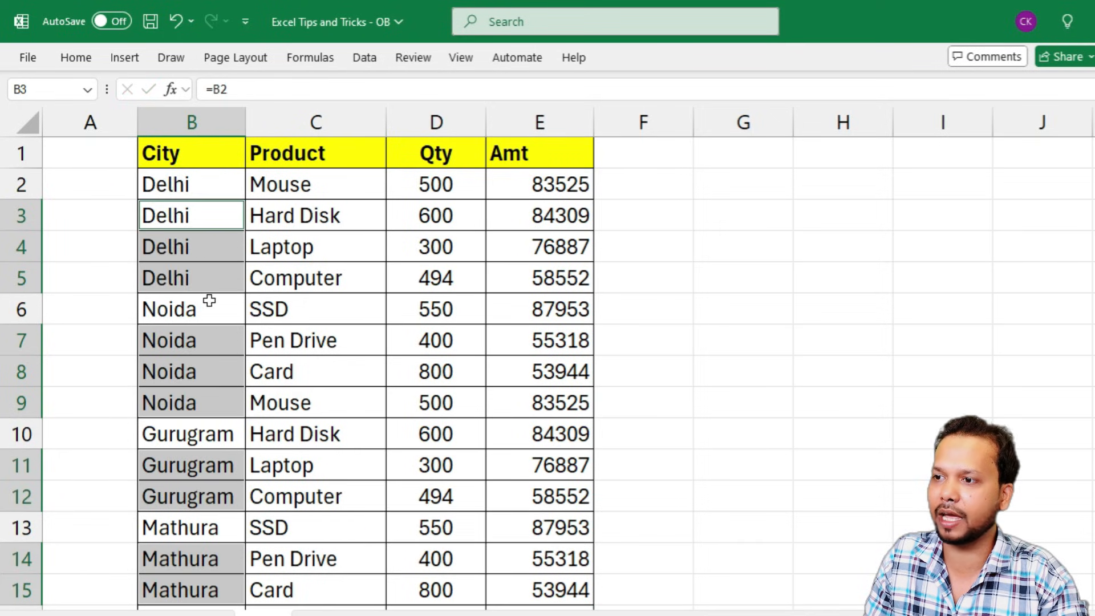
pyautogui.scroll(-3, 232, 372)
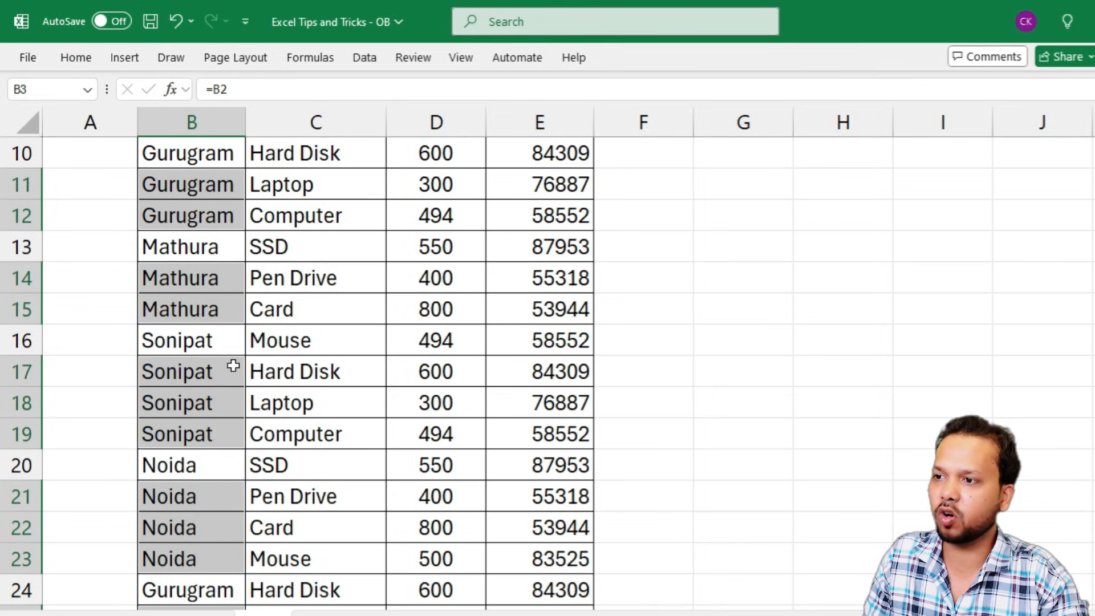
# Review the filled city names down the City column
pyautogui.scroll(1, 233, 365)
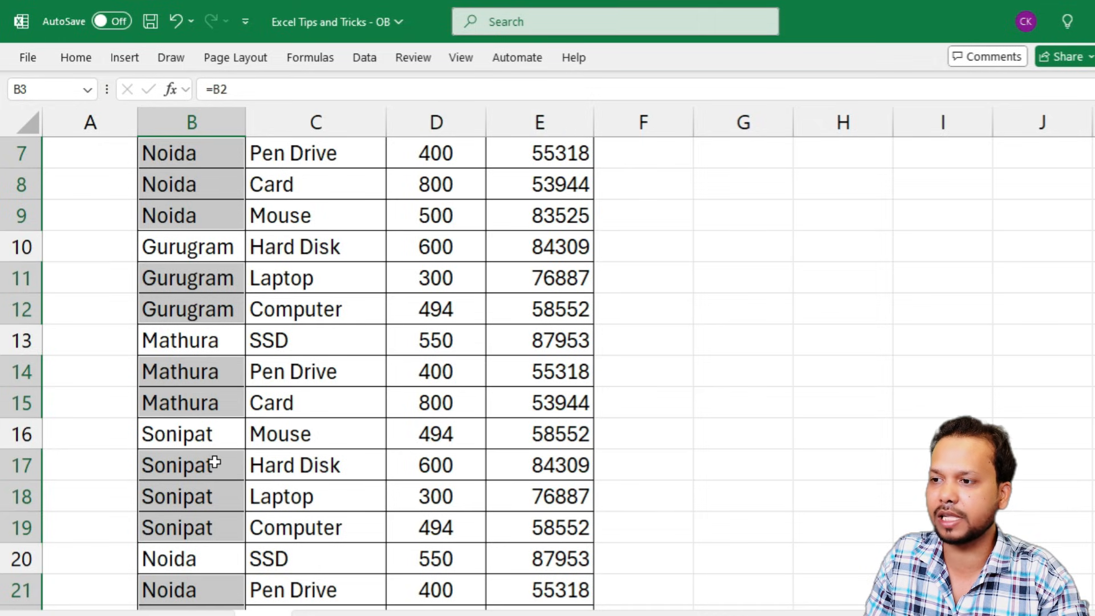
pyautogui.scroll(-6, 217, 465)
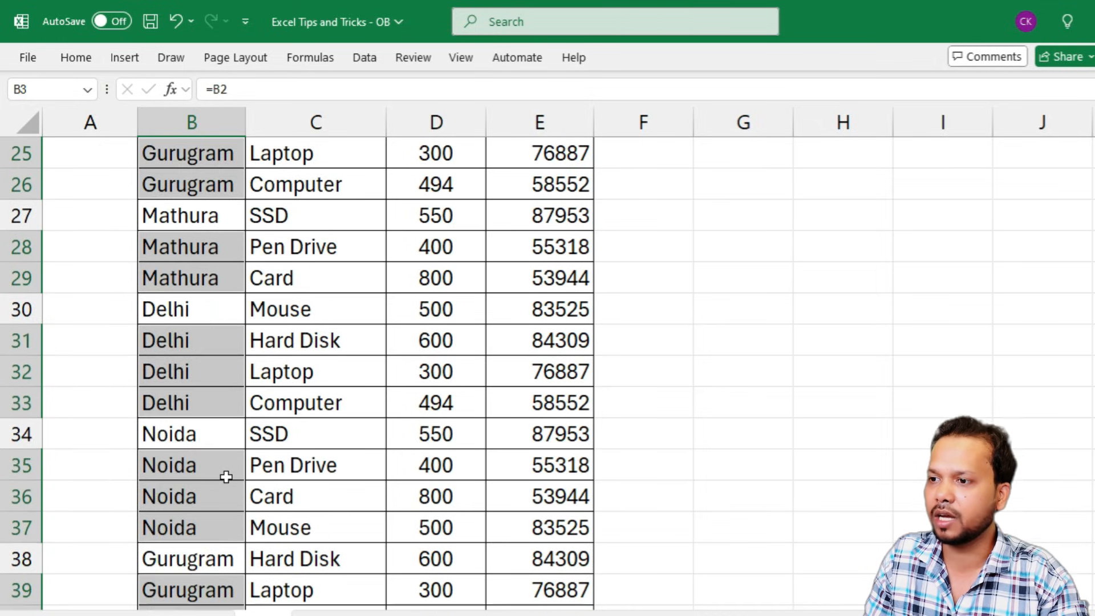
pyautogui.scroll(-2, 227, 467)
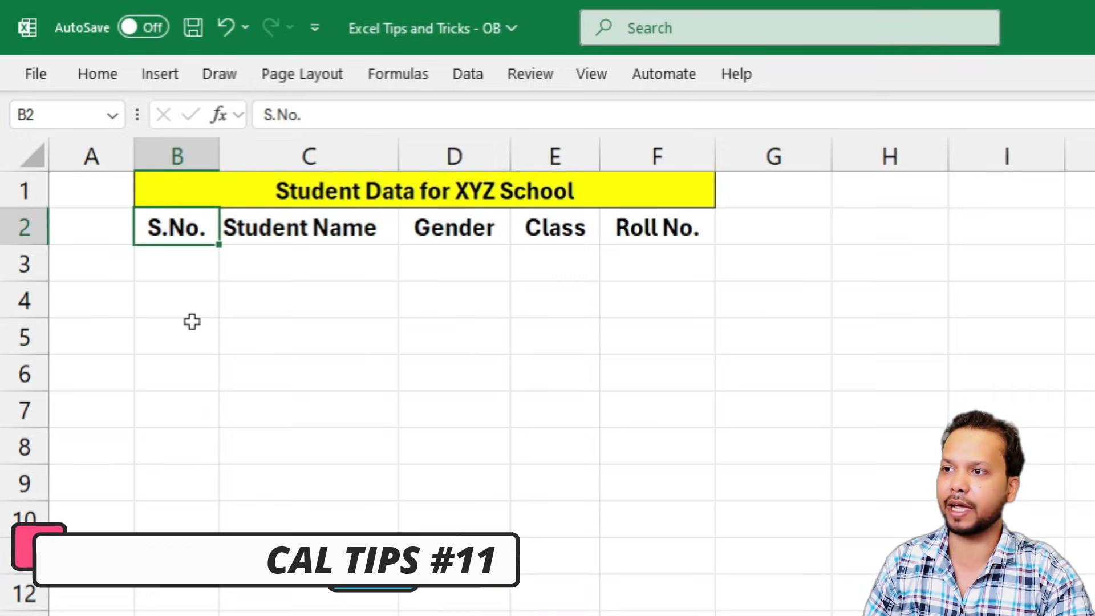
# Select the range B2:F10000 in the student data sheet by extending the selection from the S.No. header to cell F10000
pyautogui.moveTo(178, 157); pyautogui.dragTo(696, 169)
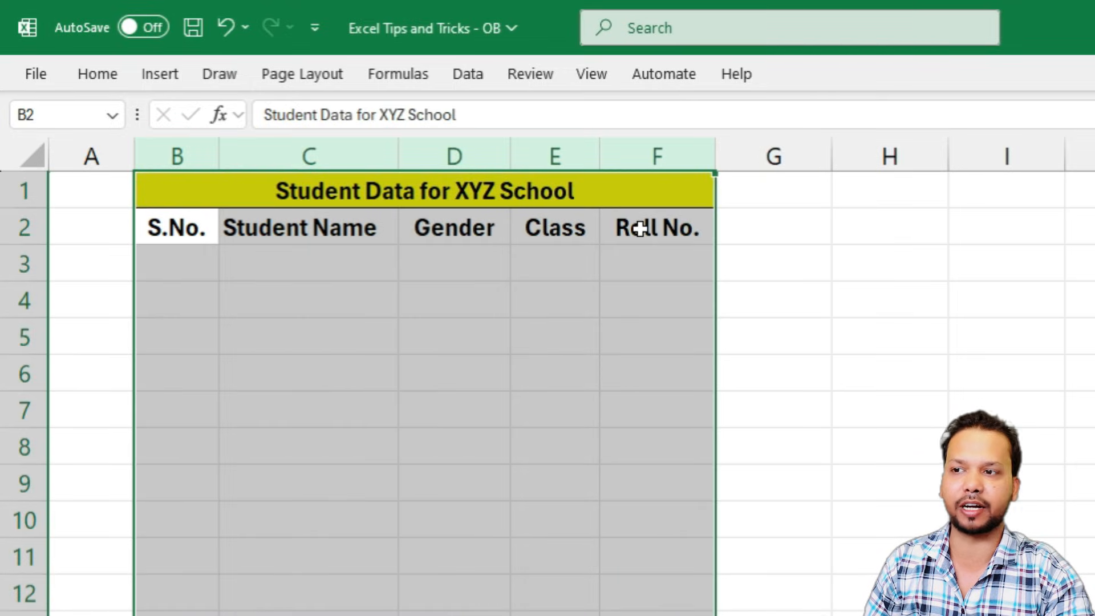
pyautogui.click(239, 298)
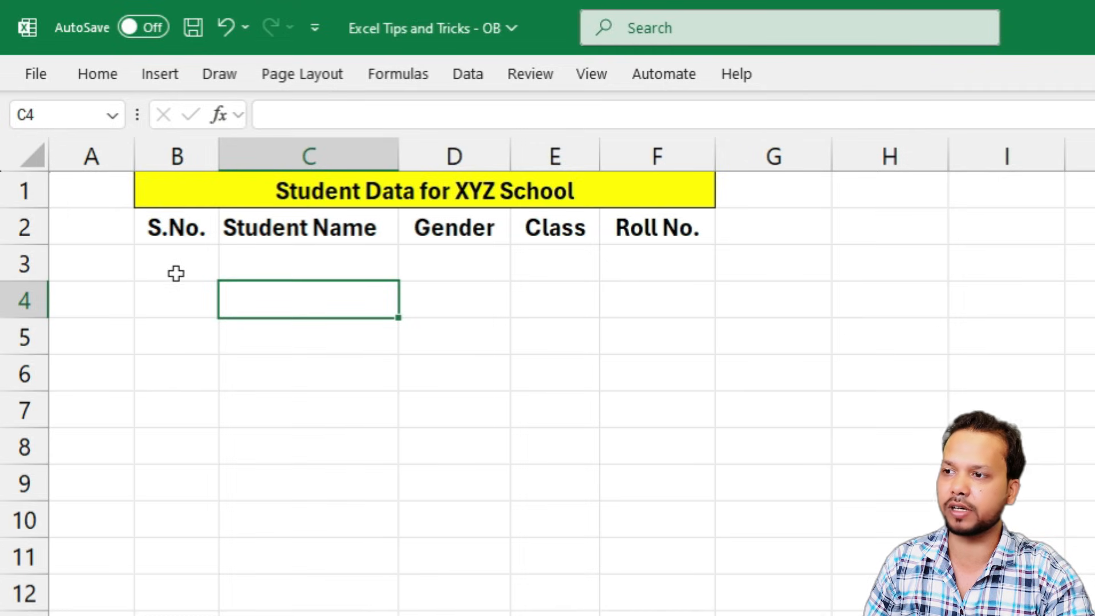
pyautogui.click(164, 228)
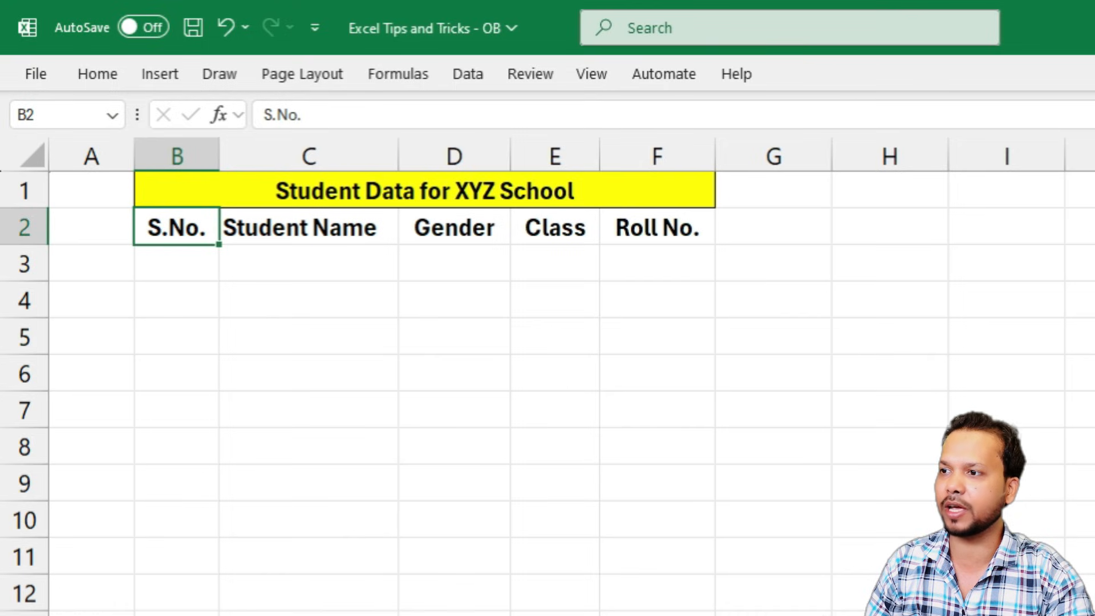
pyautogui.click(53, 115)
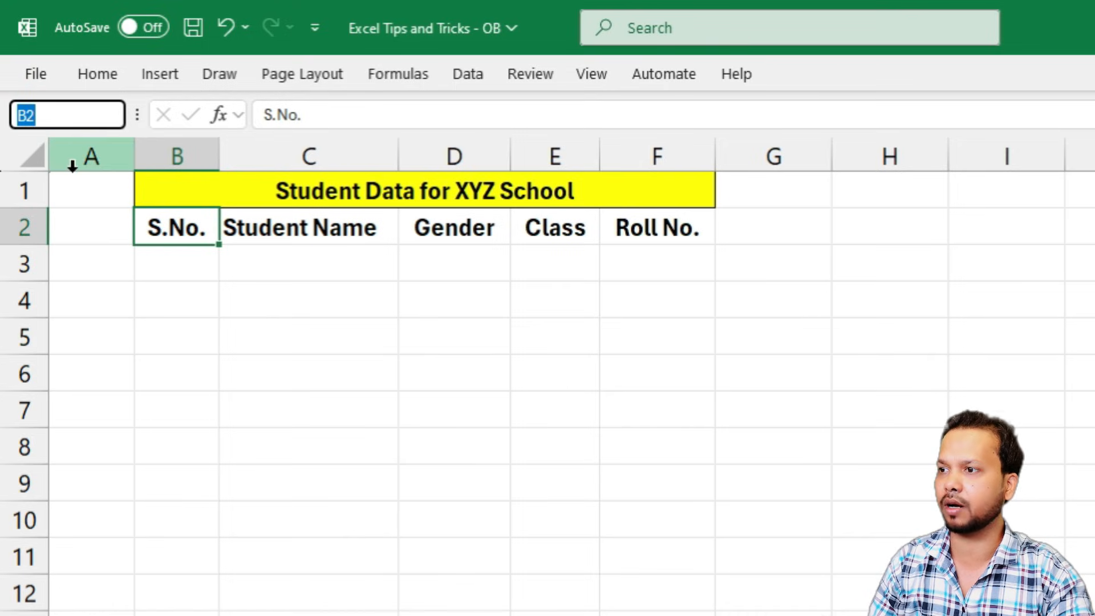
pyautogui.write('f10000')
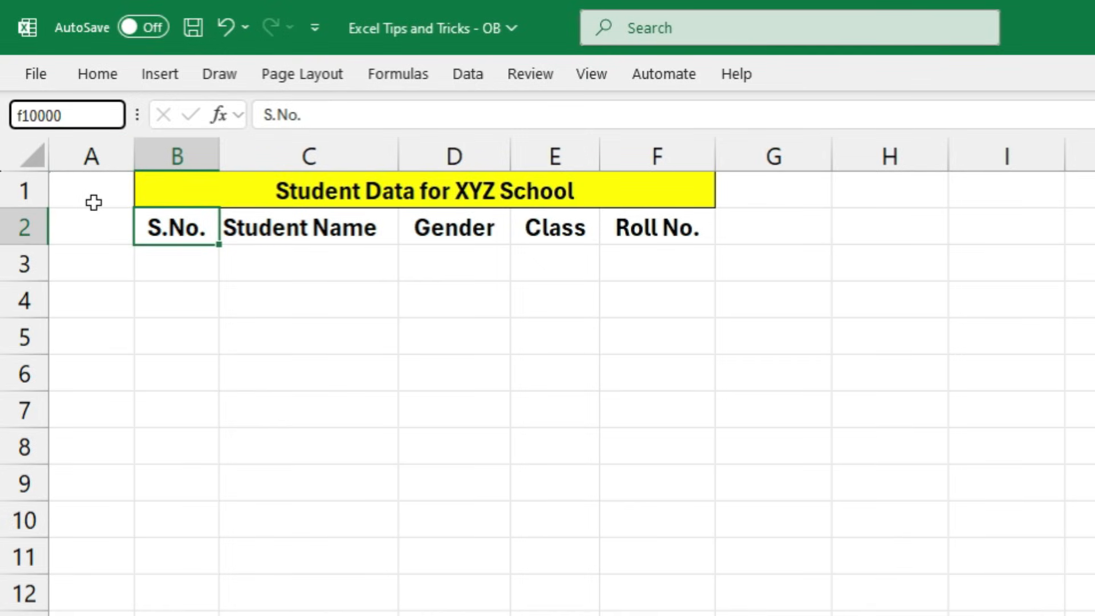
pyautogui.hotkey('shift', 'Return')
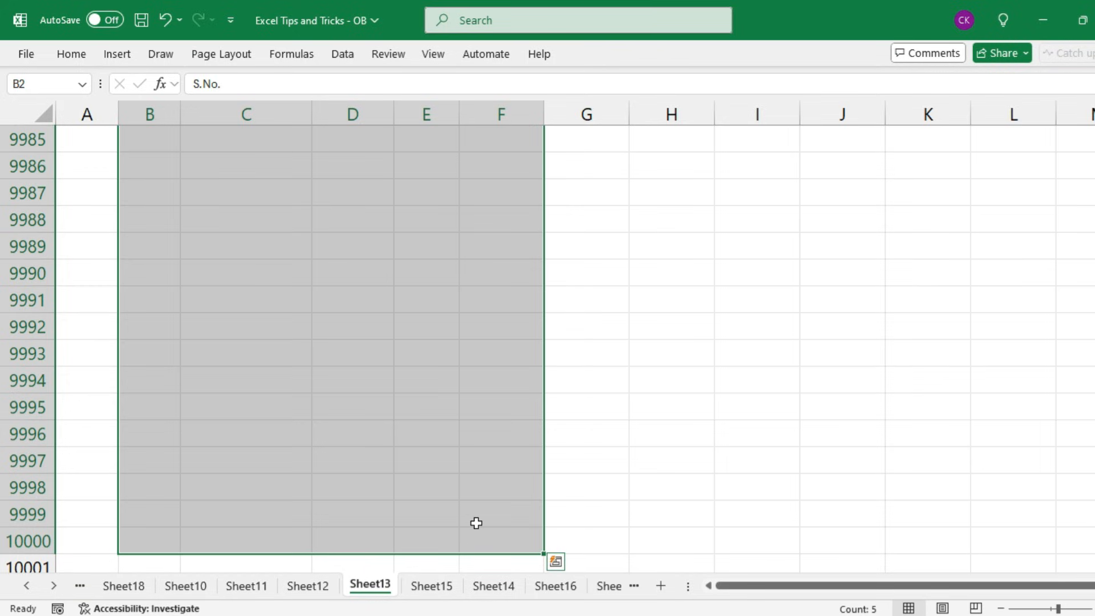
# Apply borders around every cell in the selected student data range
pyautogui.click(72, 56)
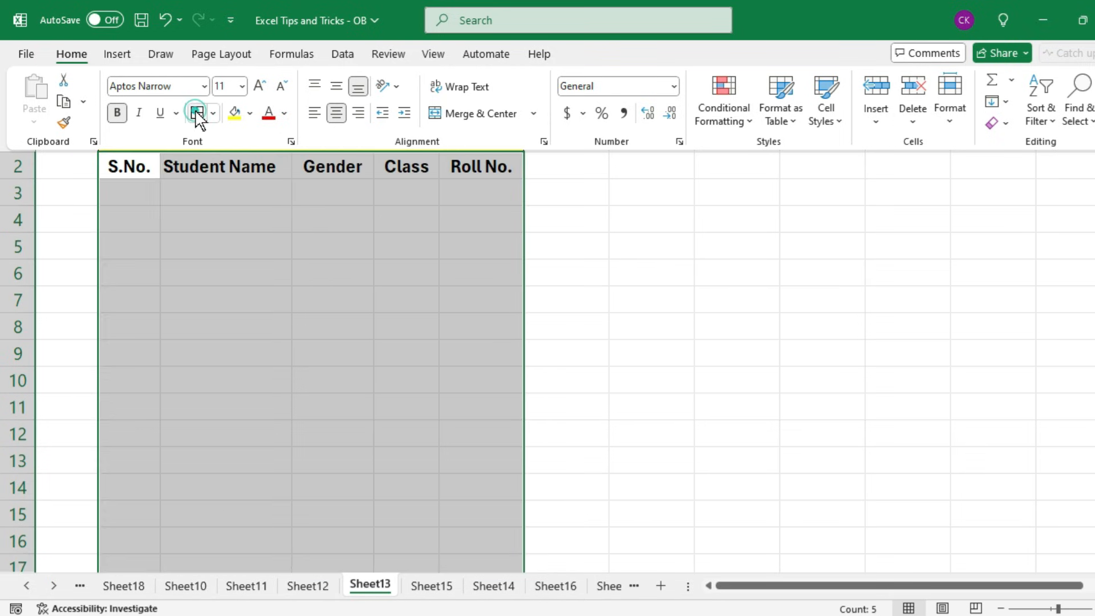
pyautogui.click(197, 113)
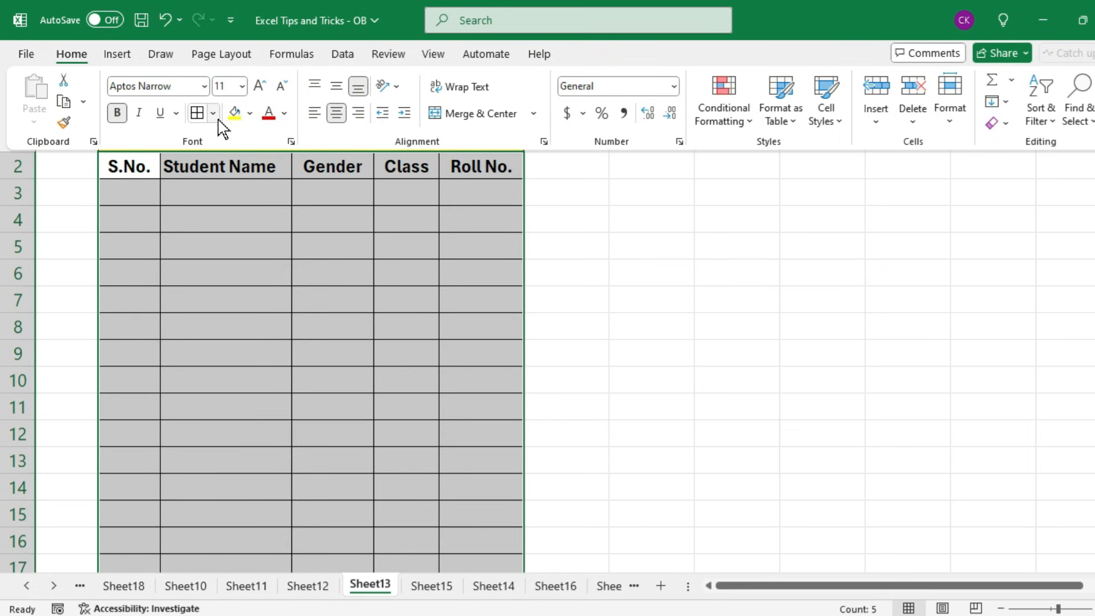
pyautogui.click(213, 113)
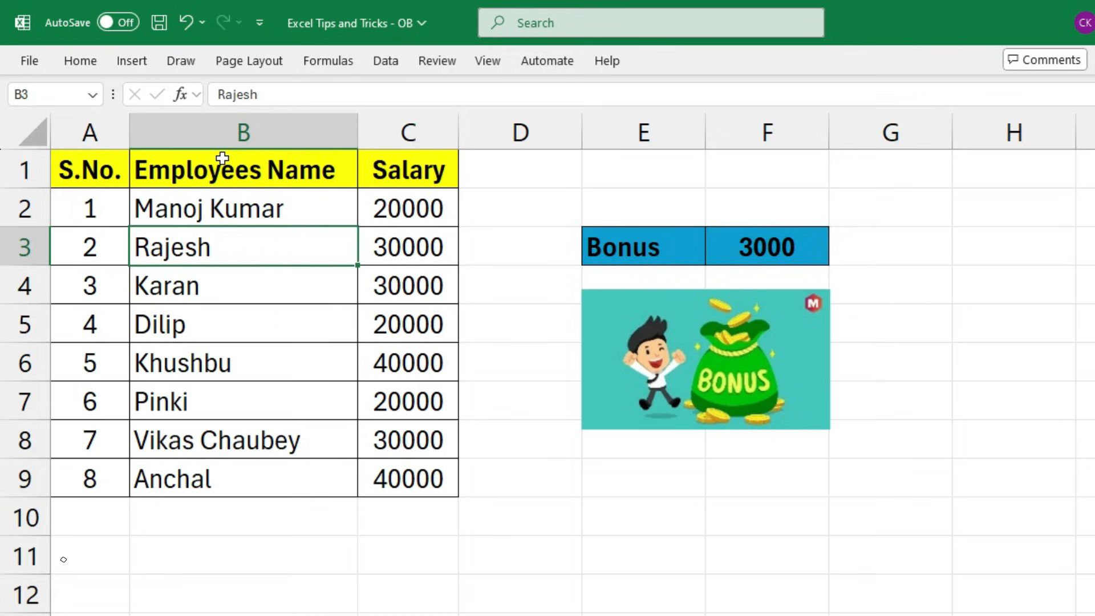
# Examine the employees' salaries in column C and the bonus amount in F3
pyautogui.moveTo(222, 158); pyautogui.dragTo(408, 475)
pyautogui.click(389, 374)
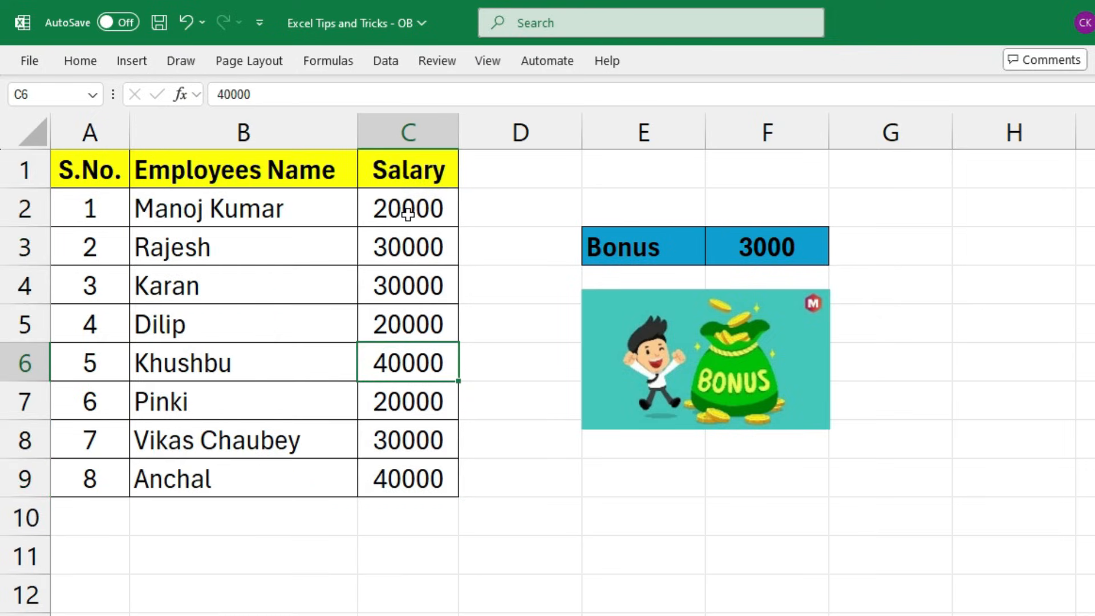
pyautogui.click(751, 239)
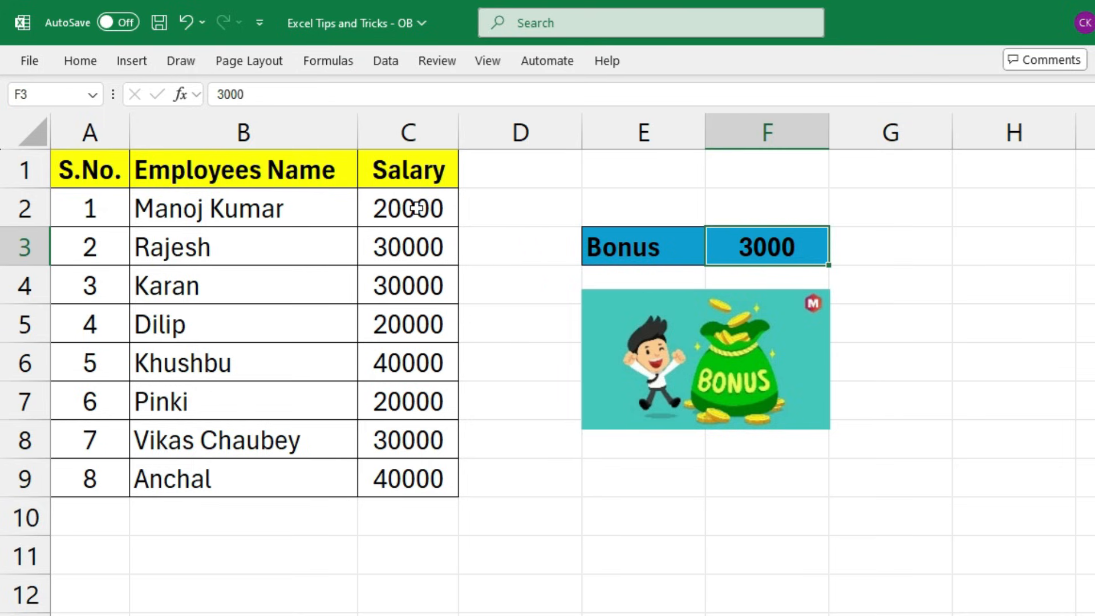
pyautogui.moveTo(416, 208); pyautogui.dragTo(440, 490)
pyautogui.click(429, 429)
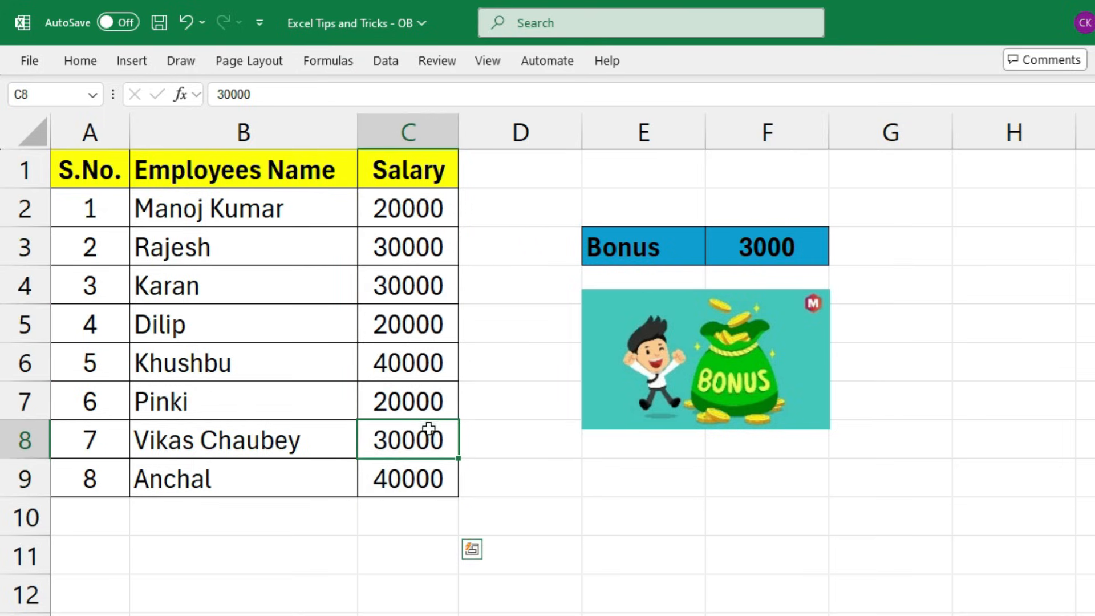
pyautogui.click(429, 429)
pyautogui.click(409, 330)
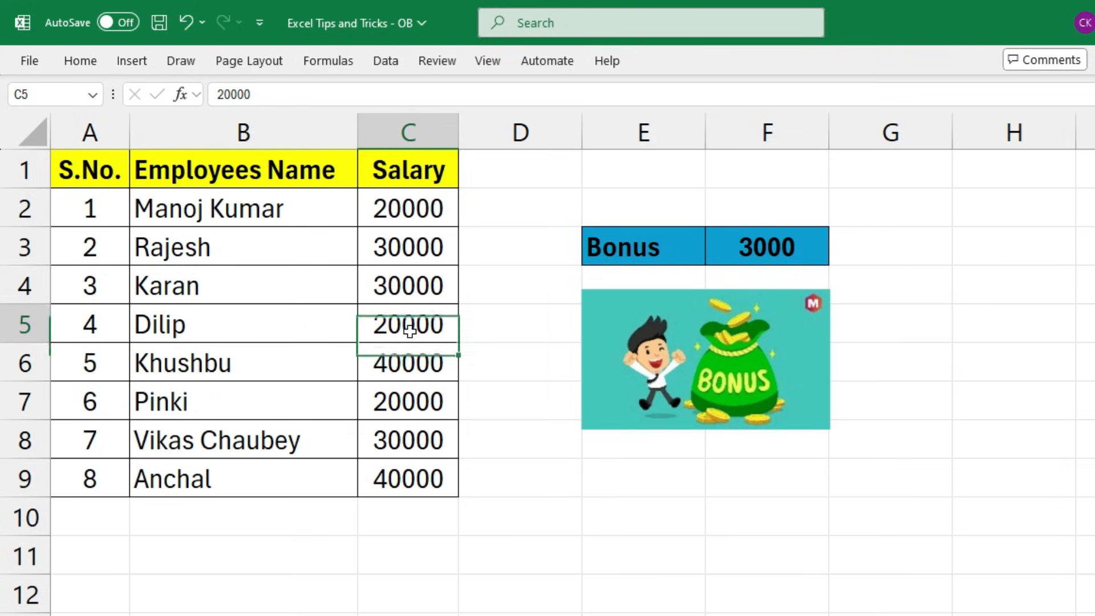
# Copy the bonus in F3 and add it to every salary in C2:C9 using Paste Special with the Add operation
pyautogui.click(765, 248)
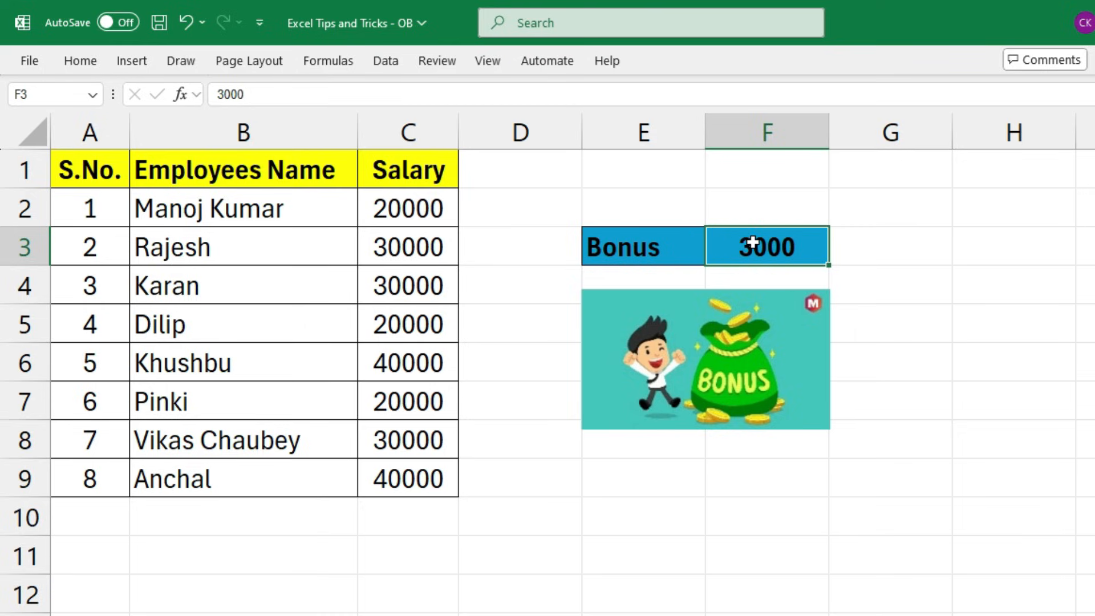
pyautogui.hotkey('ctrl', 'c')
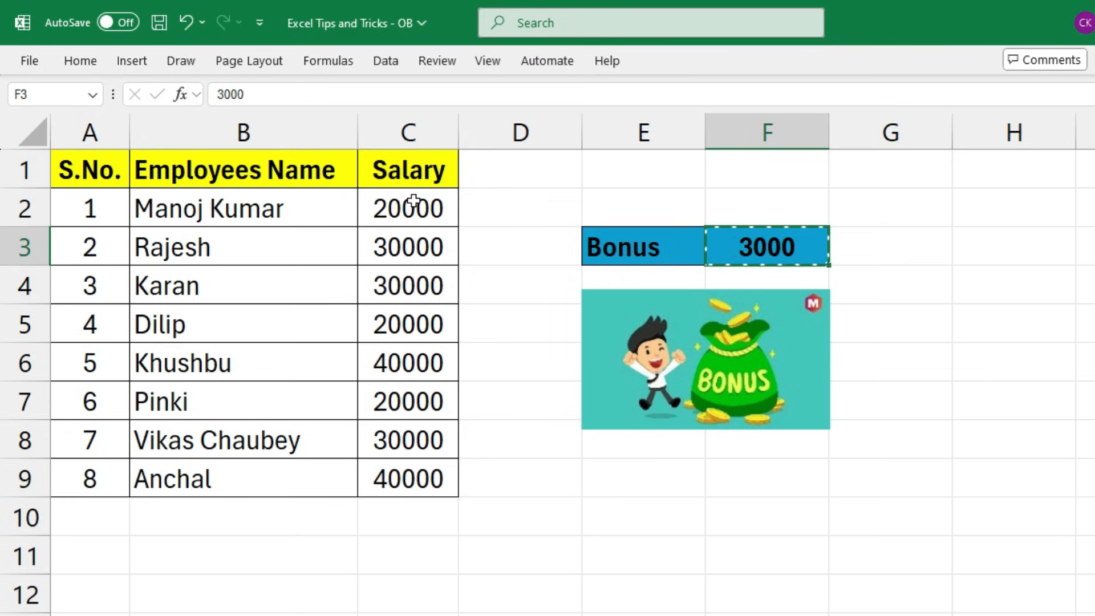
pyautogui.moveTo(414, 201); pyautogui.dragTo(421, 484)
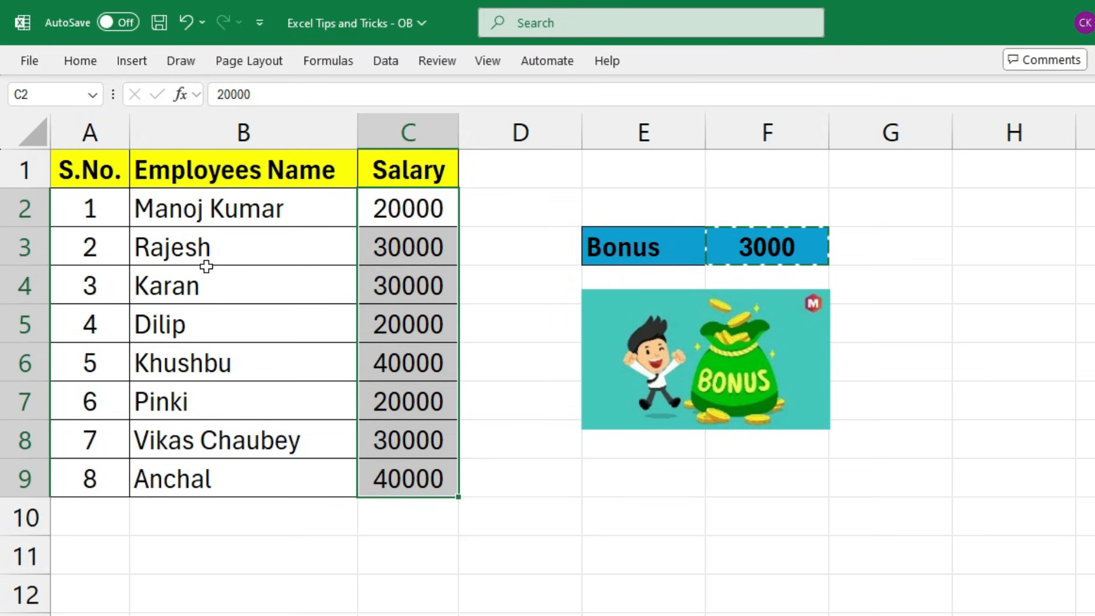
pyautogui.click(78, 61)
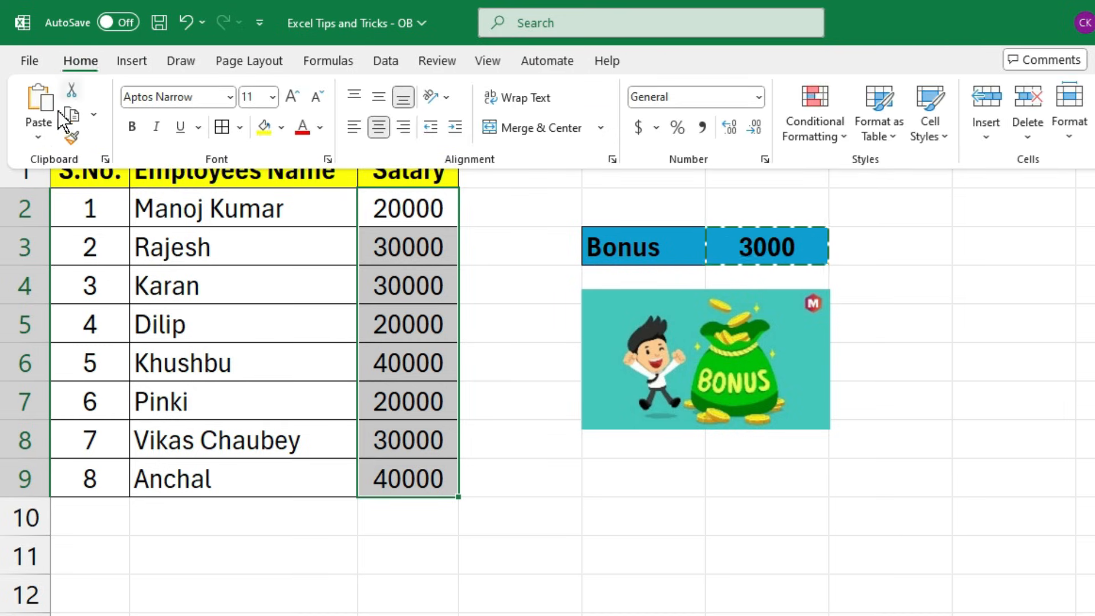
pyautogui.click(39, 141)
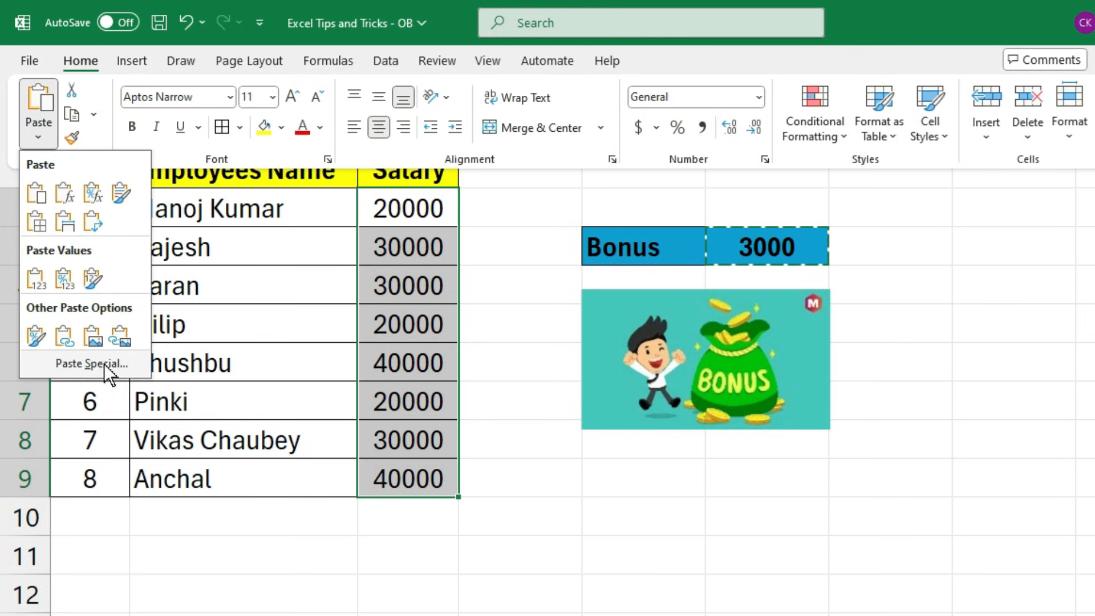
pyautogui.click(132, 364)
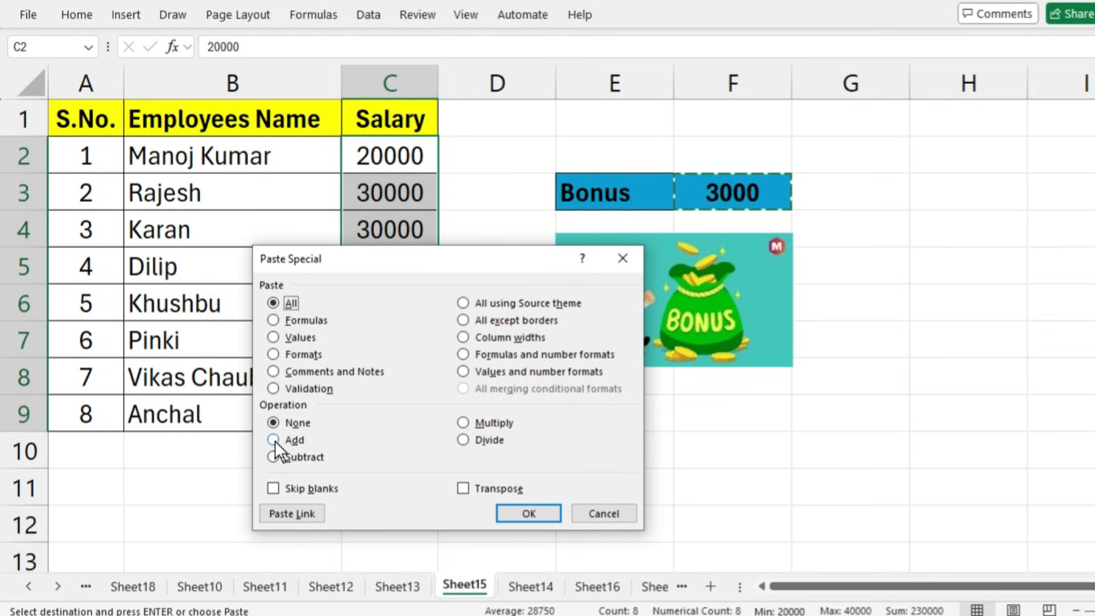
pyautogui.click(274, 440)
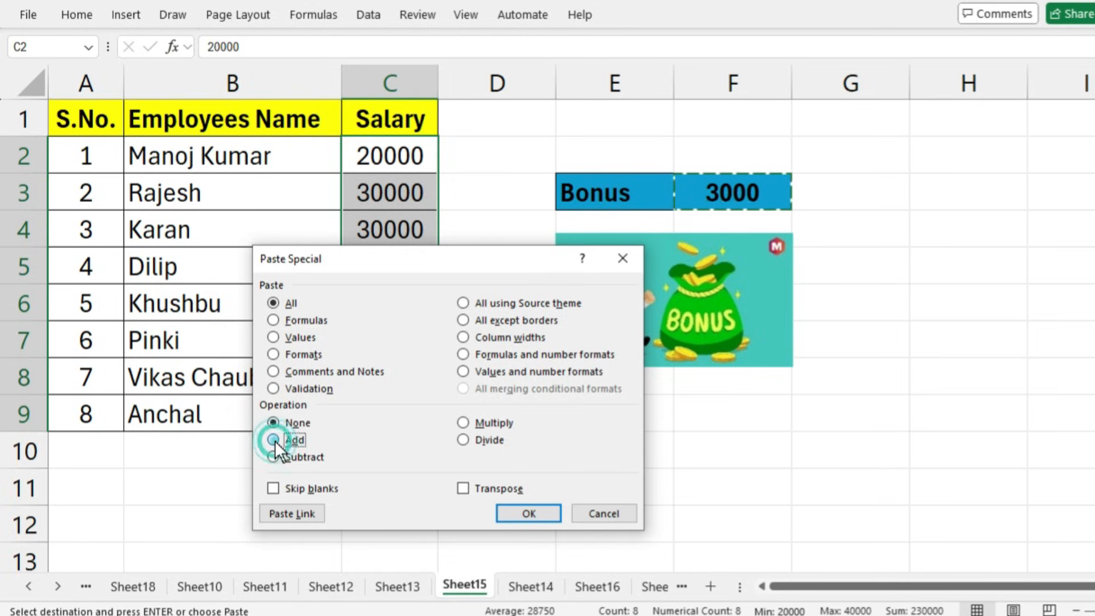
pyautogui.click(530, 514)
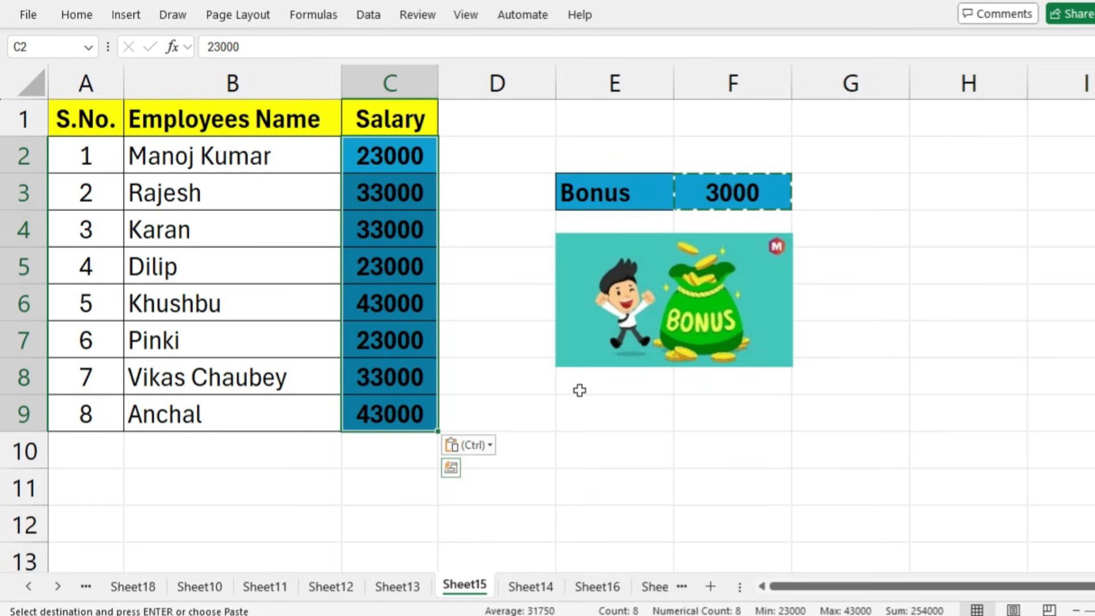
pyautogui.click(390, 156)
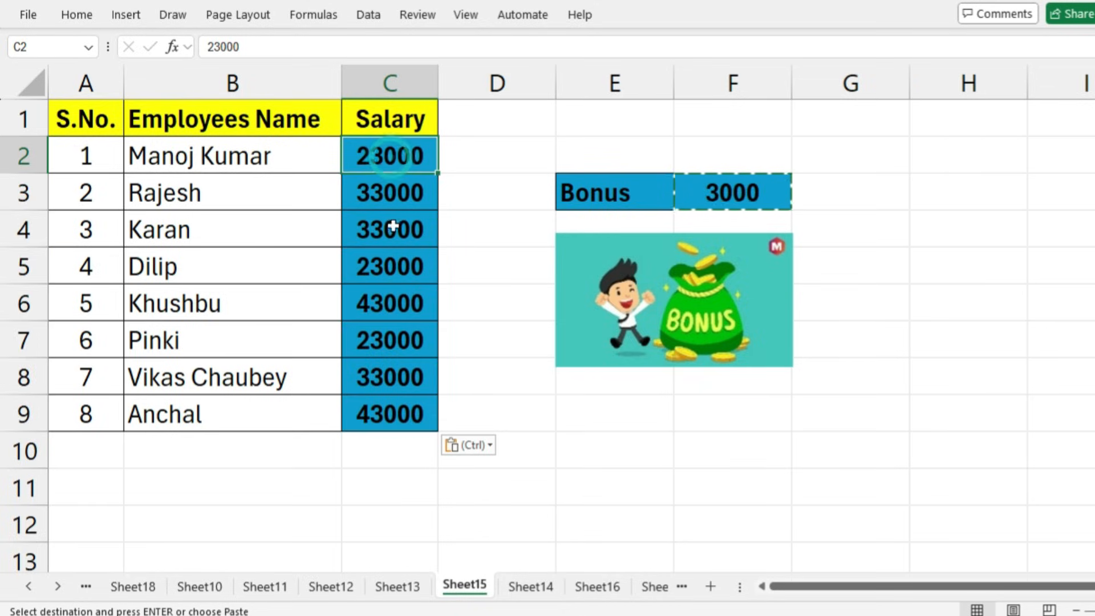
pyautogui.click(386, 194)
pyautogui.click(392, 228)
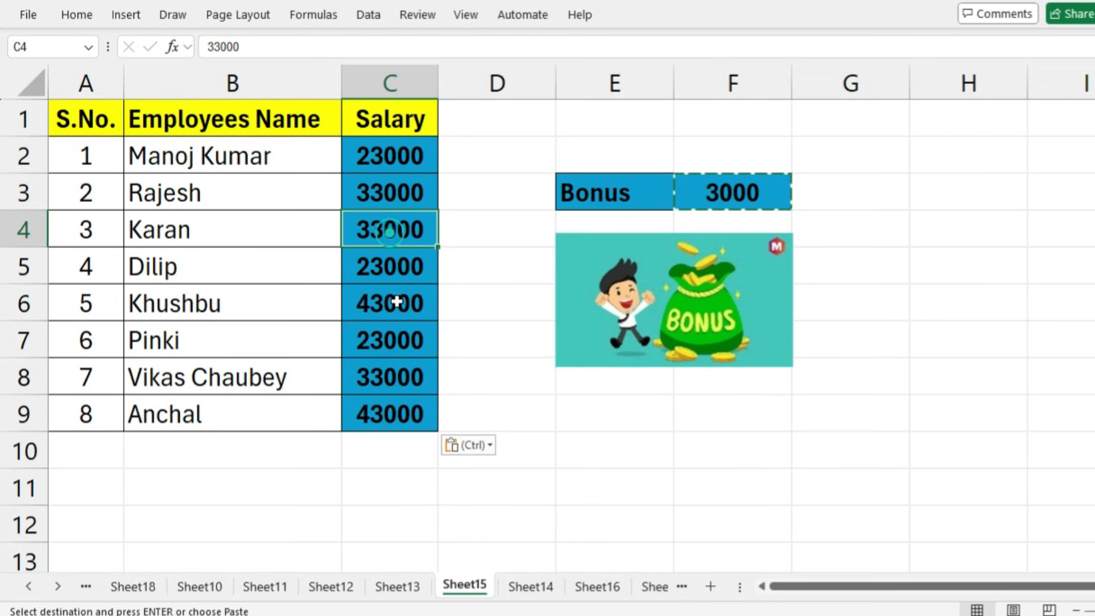